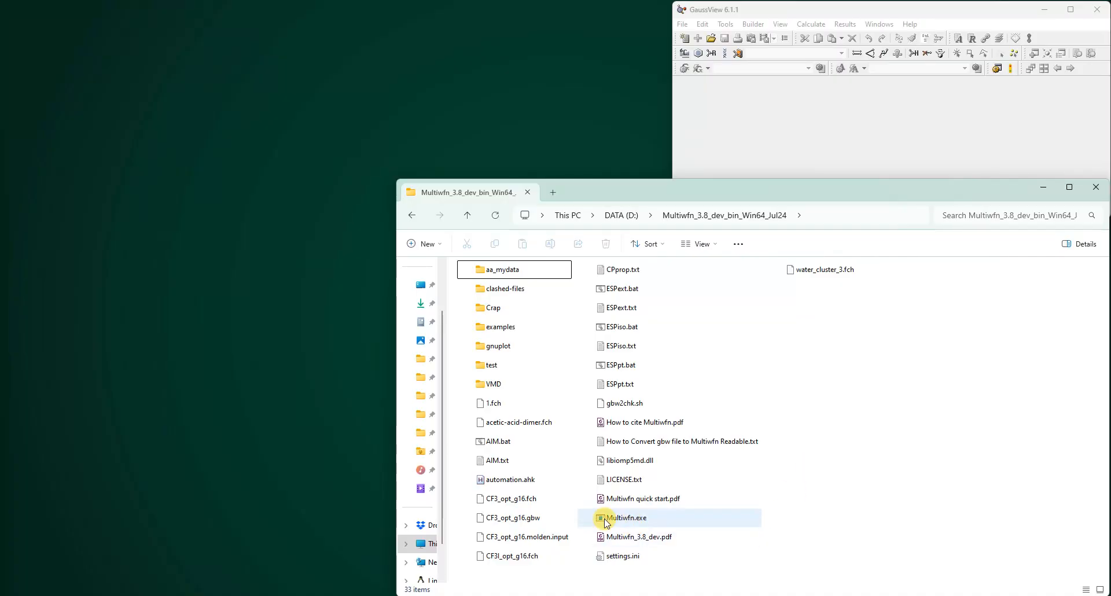
# - Launch Multiwfn
pyautogui.click(613, 517)
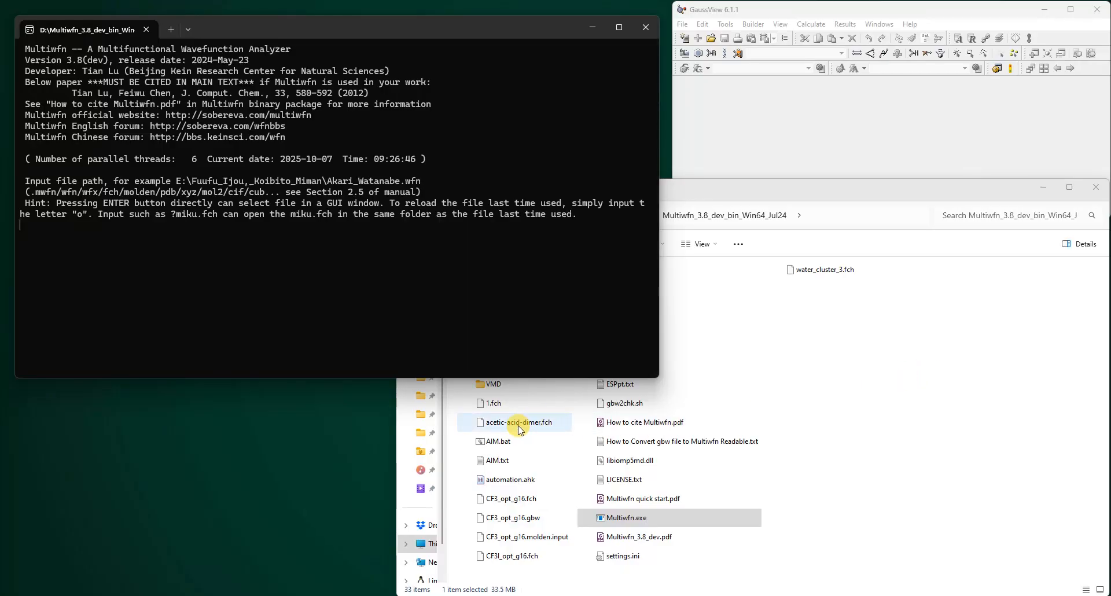
# - View acetic-acid-dimer.fch in GaussView and close the structure window
pyautogui.moveTo(519, 428); pyautogui.dragTo(812, 129)
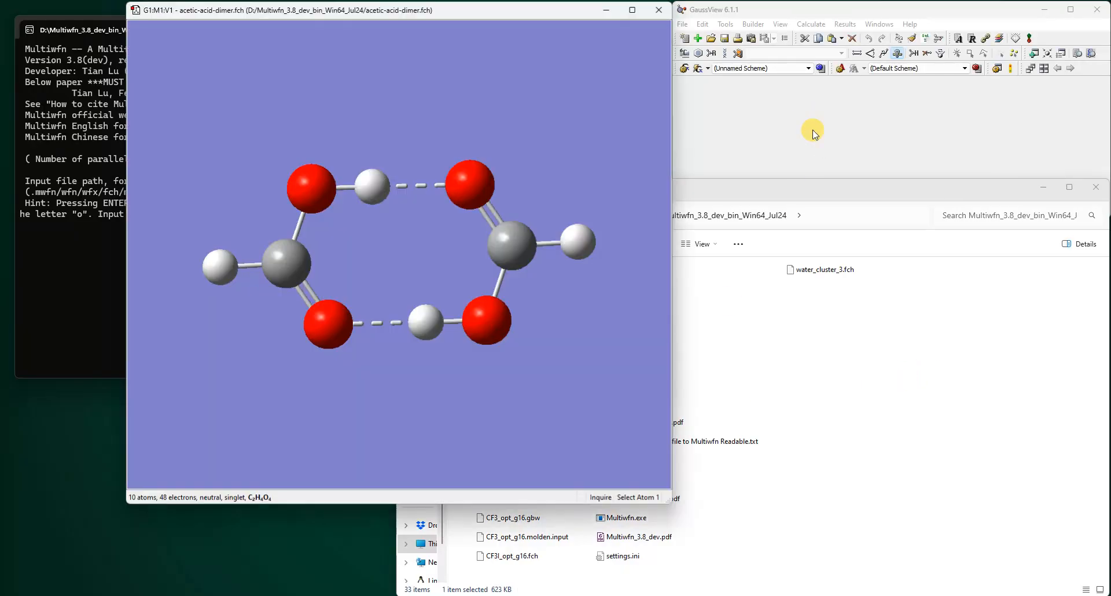
pyautogui.moveTo(637, 210); pyautogui.dragTo(541, 258)
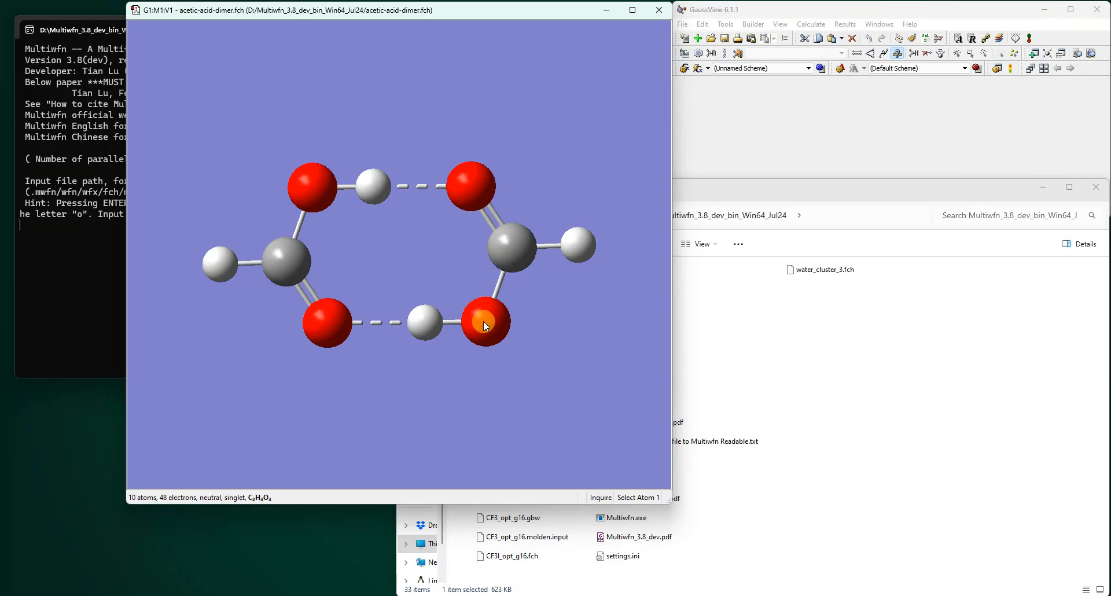
pyautogui.moveTo(417, 240); pyautogui.dragTo(571, 152)
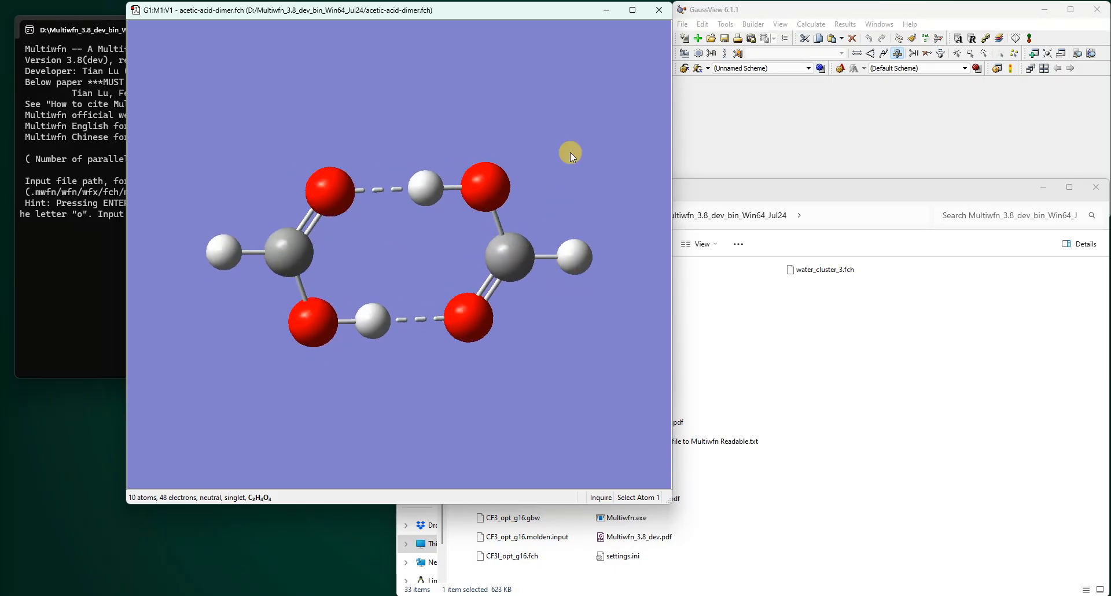
pyautogui.click(656, 17)
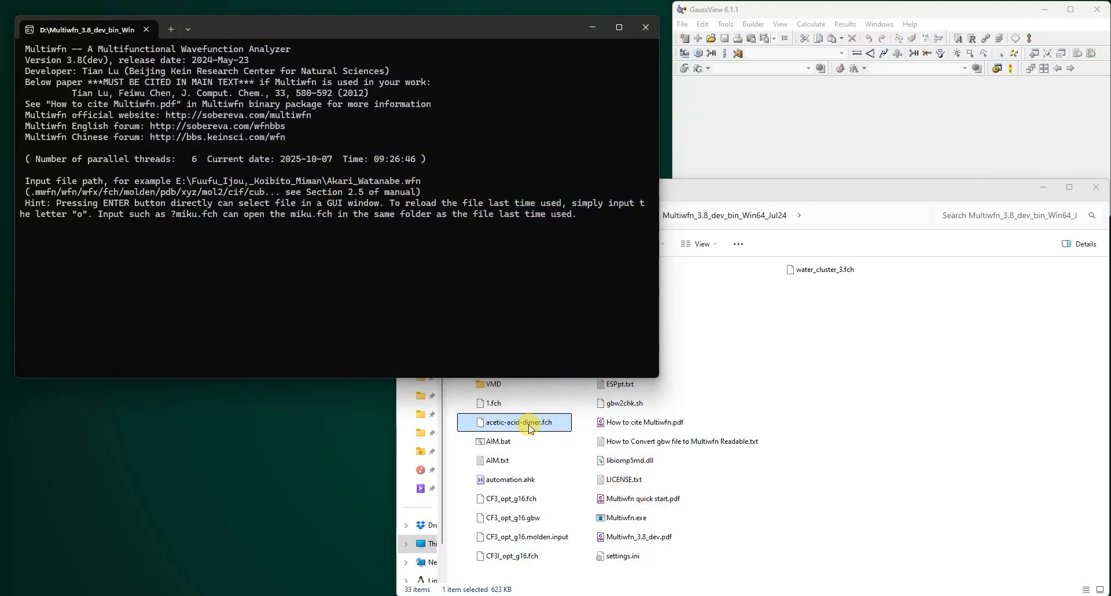
# - Load acetic-acid-dimer.fch into Multiwfn
pyautogui.moveTo(506, 422); pyautogui.dragTo(275, 256)
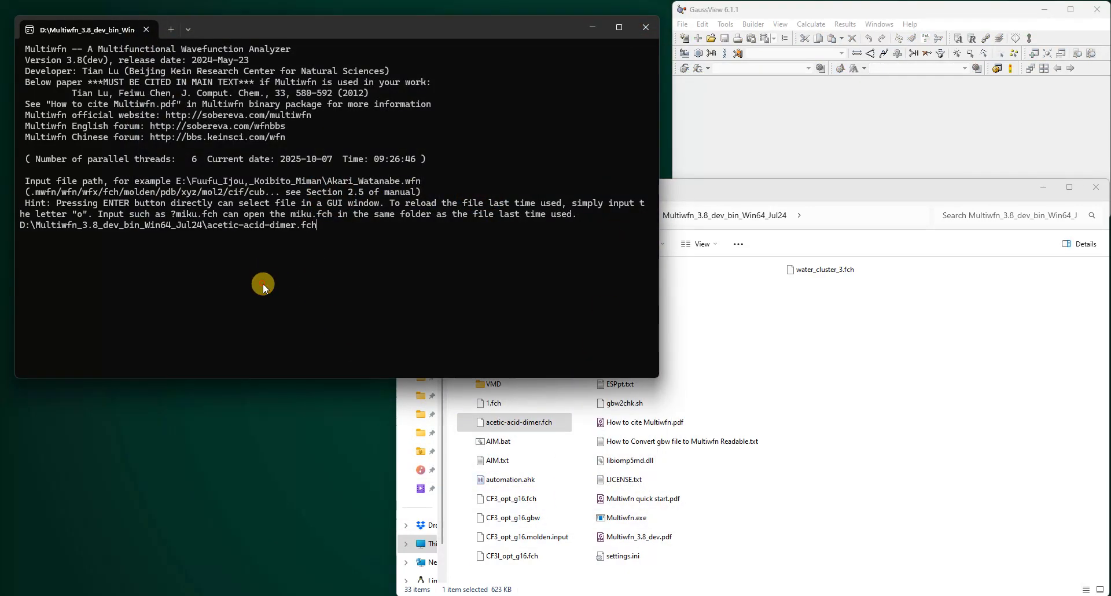
pyautogui.press('Return')
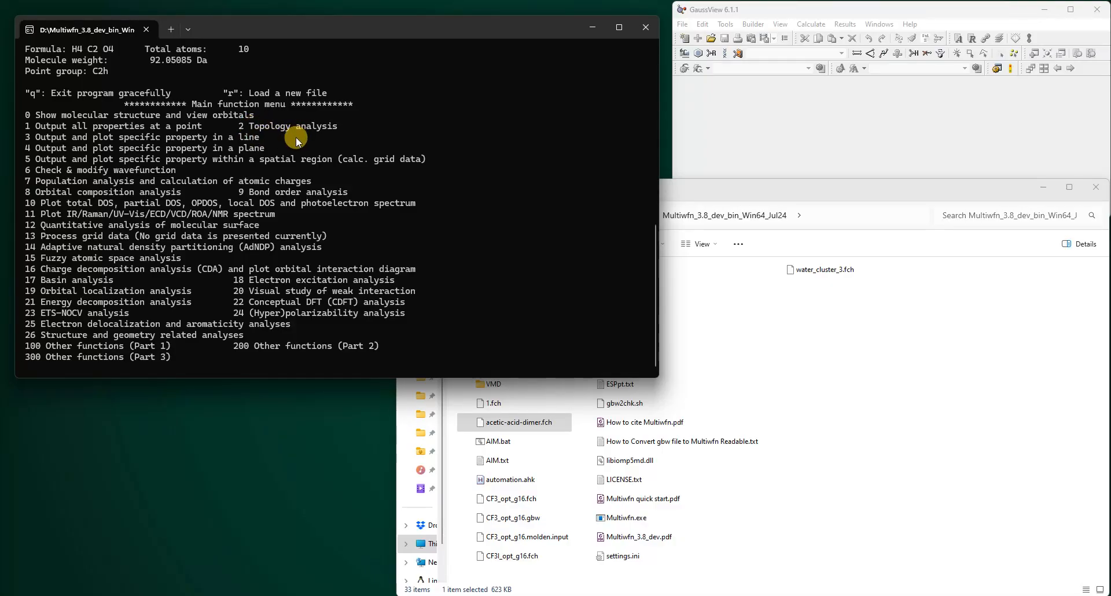
# - Enter the topology analysis module
pyautogui.write('2')
pyautogui.moveTo(394, 27); pyautogui.dragTo(452, 25)
pyautogui.press('Return')
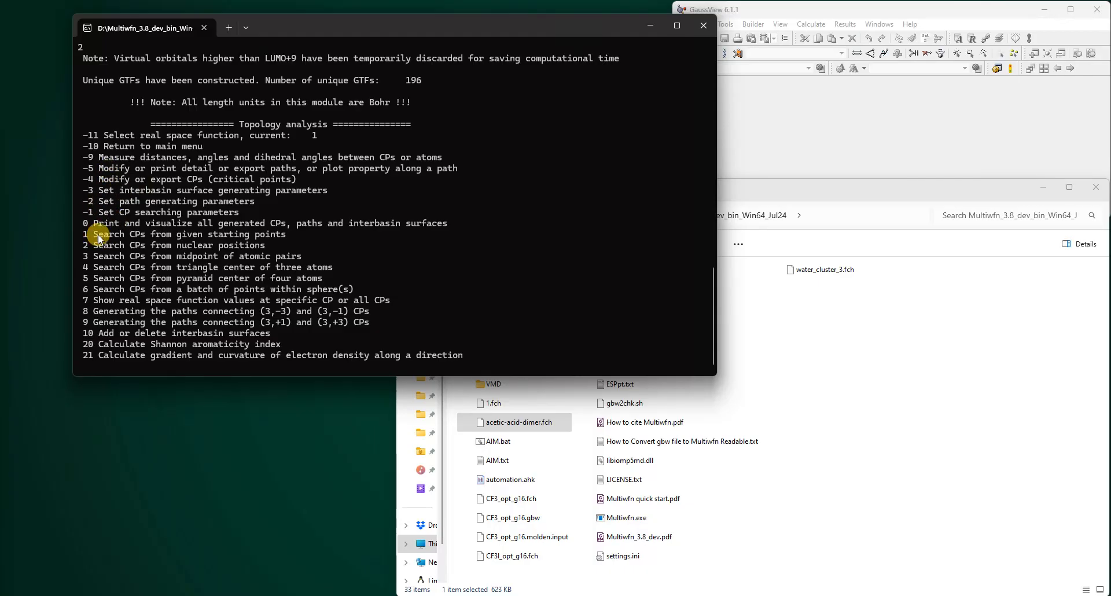
# - Search critical points starting from the nuclear positions
pyautogui.moveTo(96, 234); pyautogui.dragTo(282, 234)
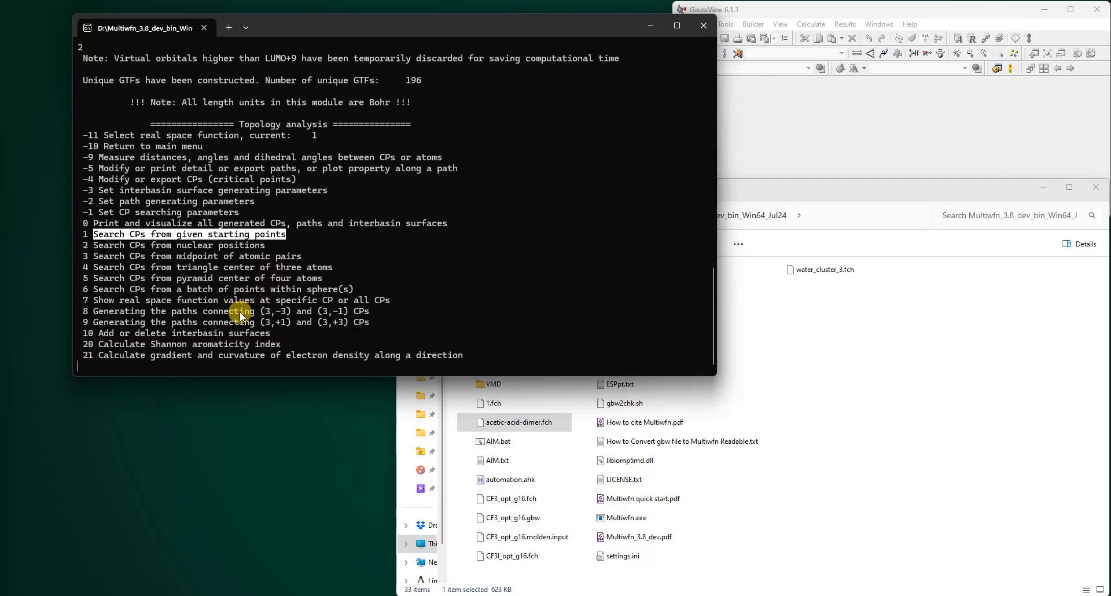
pyautogui.click(94, 245)
pyautogui.moveTo(94, 246); pyautogui.dragTo(266, 246)
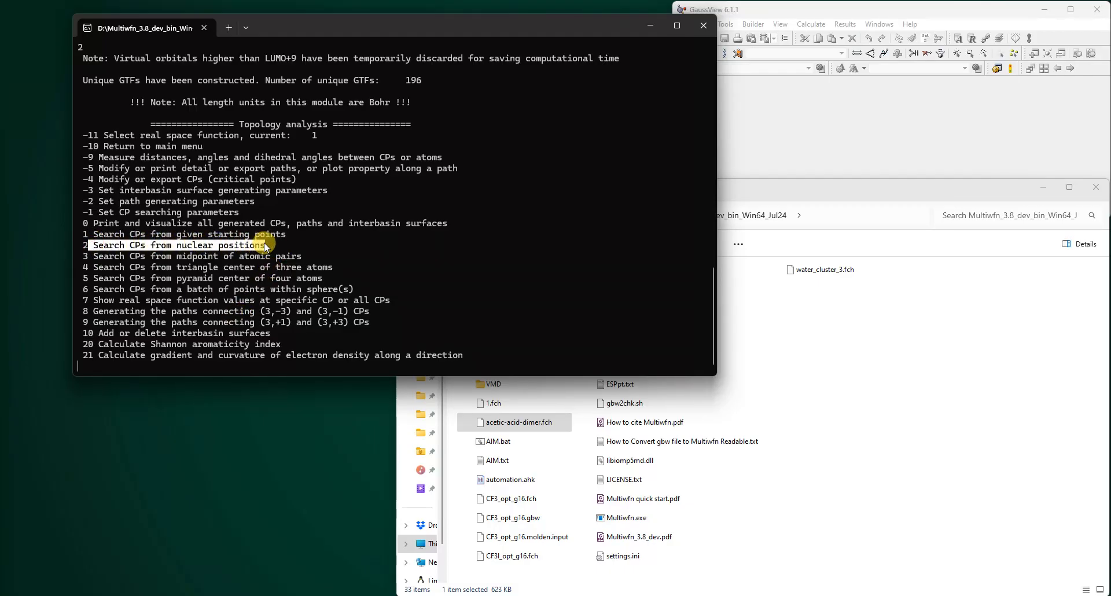
pyautogui.click(241, 286)
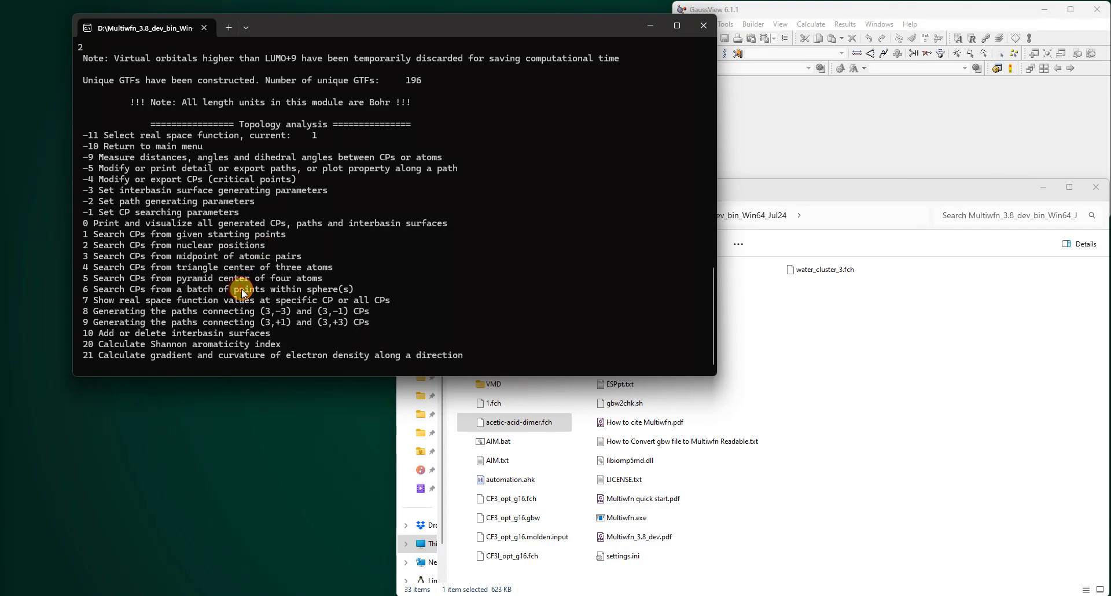
pyautogui.write('2')
pyautogui.press('Return')
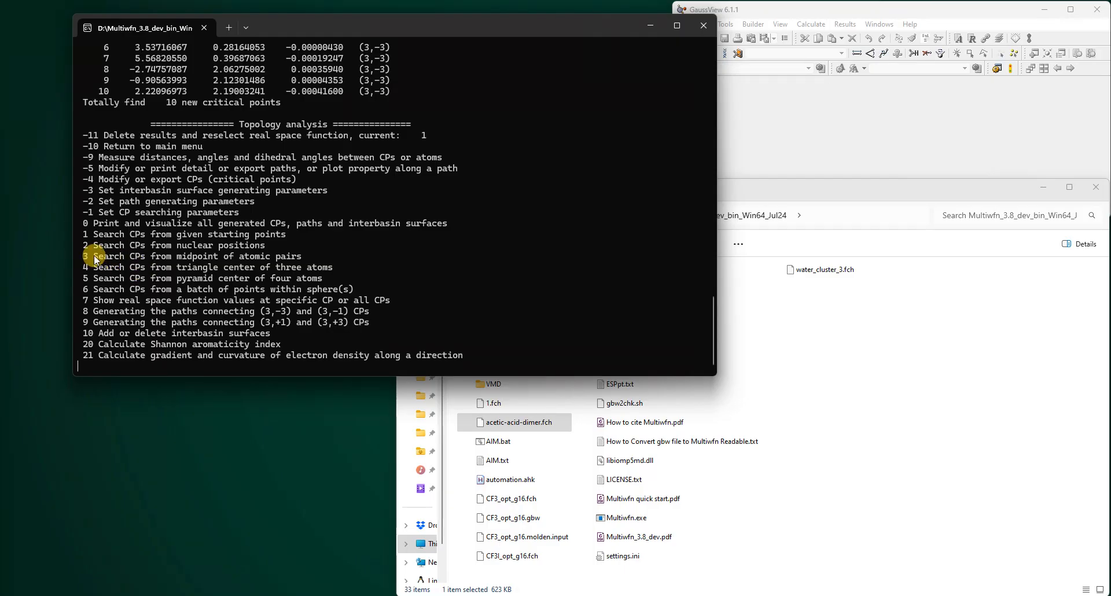
# - Search critical points starting from the midpoints of atomic pairs
pyautogui.moveTo(89, 257); pyautogui.dragTo(305, 257)
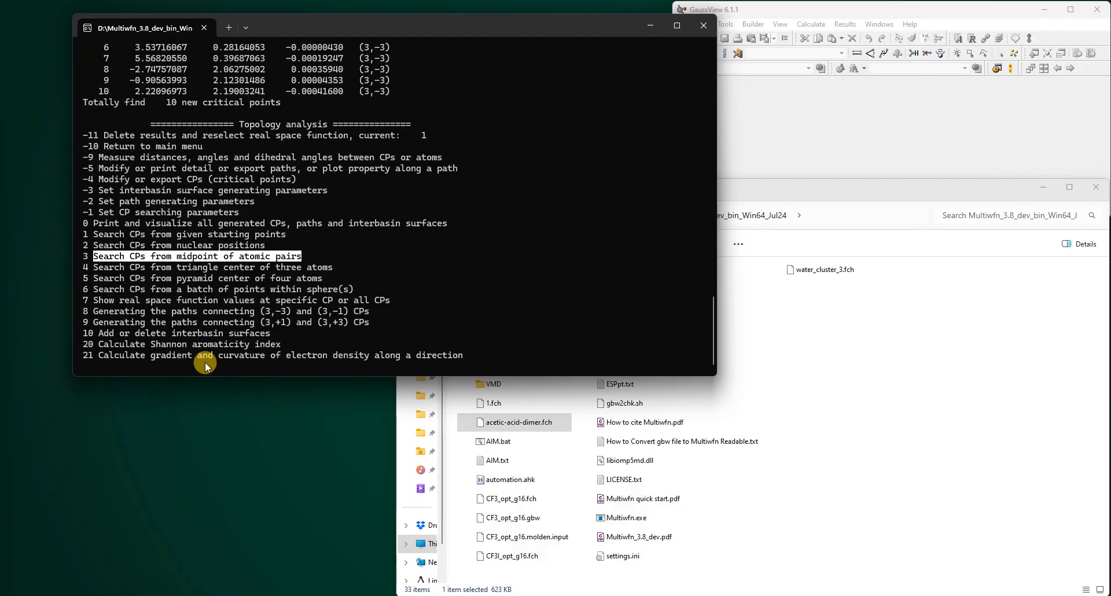
pyautogui.write('3')
pyautogui.press('Return')
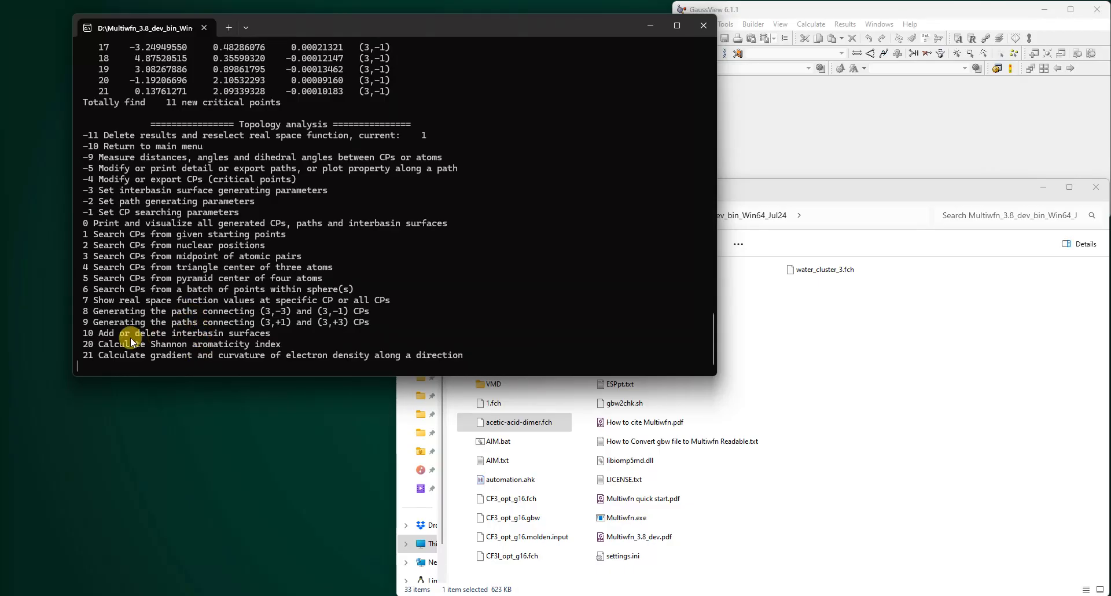
# - Generate the paths connecting (3,-3) and (3,-1) critical points
pyautogui.moveTo(83, 310); pyautogui.dragTo(366, 313)
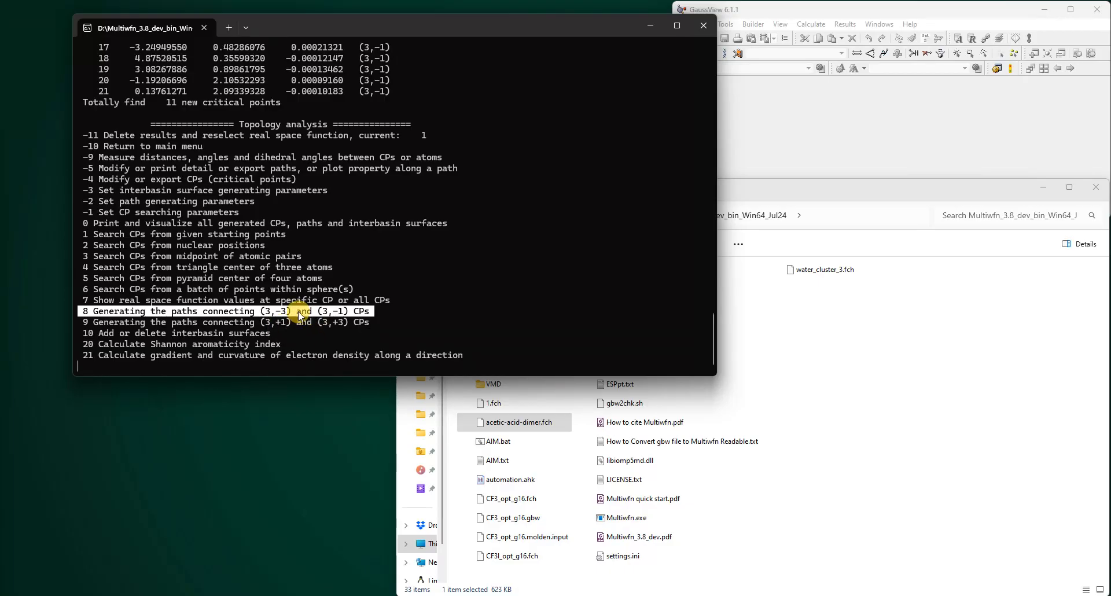
pyautogui.write('8')
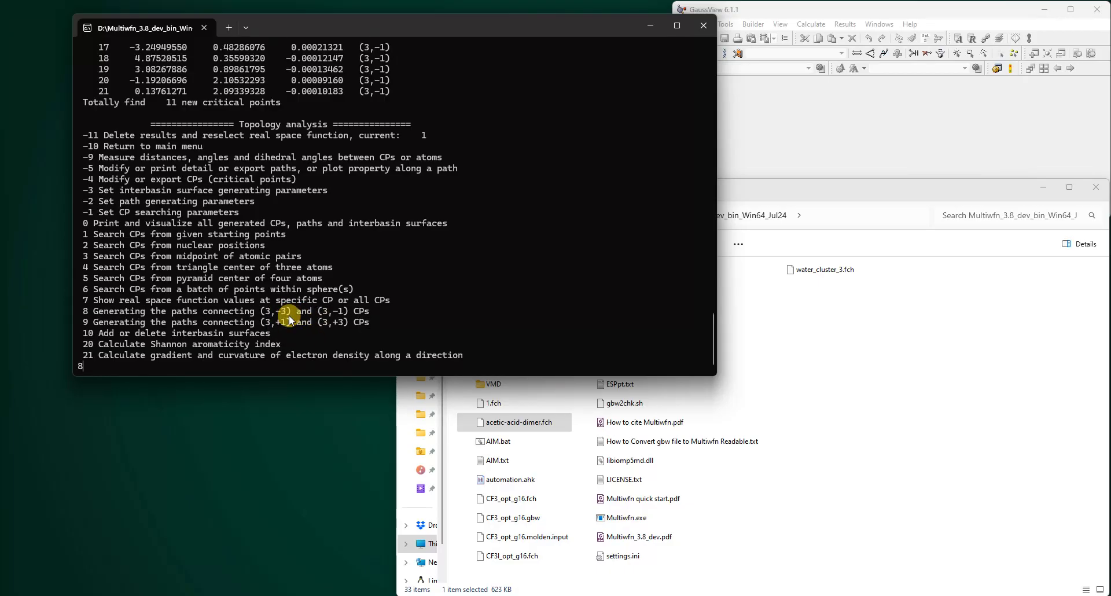
pyautogui.press('Return')
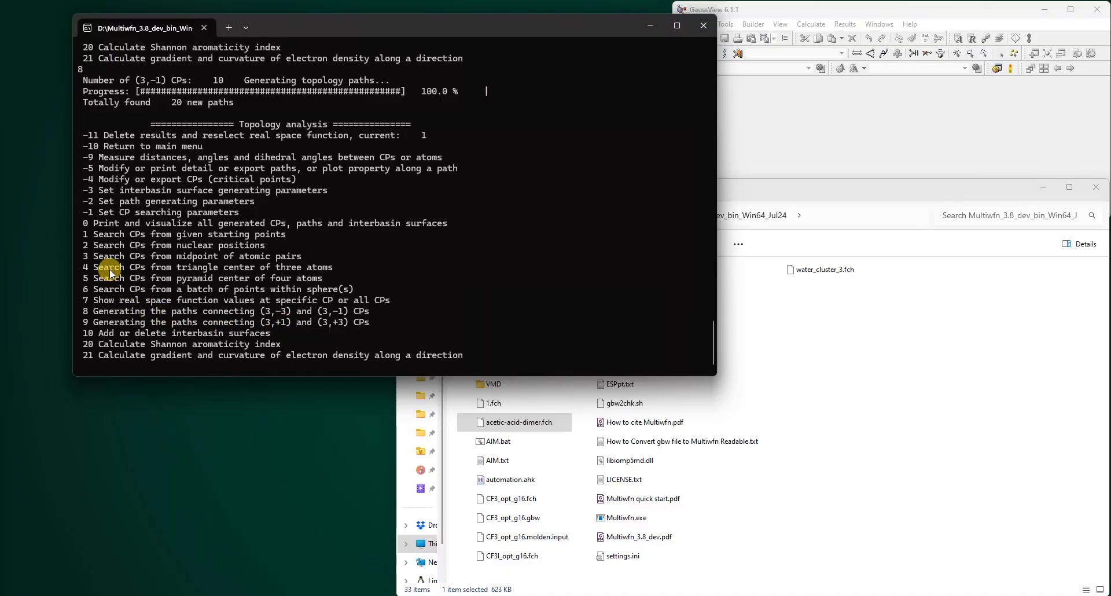
# - Open the menu for modifying, printing or exporting paths
pyautogui.moveTo(85, 169); pyautogui.dragTo(461, 172)
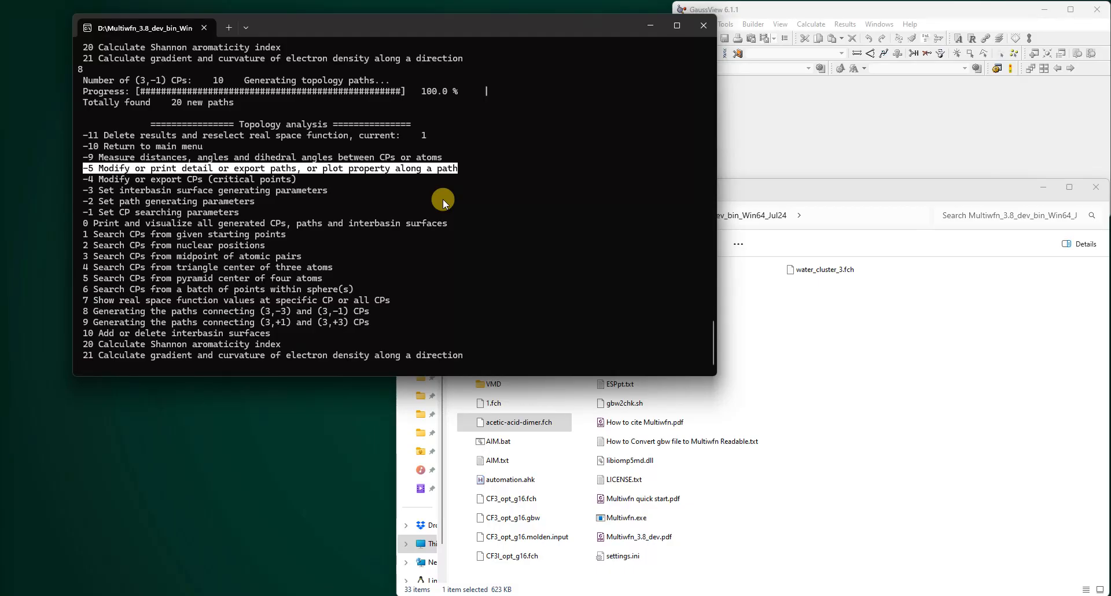
pyautogui.write('-5')
pyautogui.press('Return')
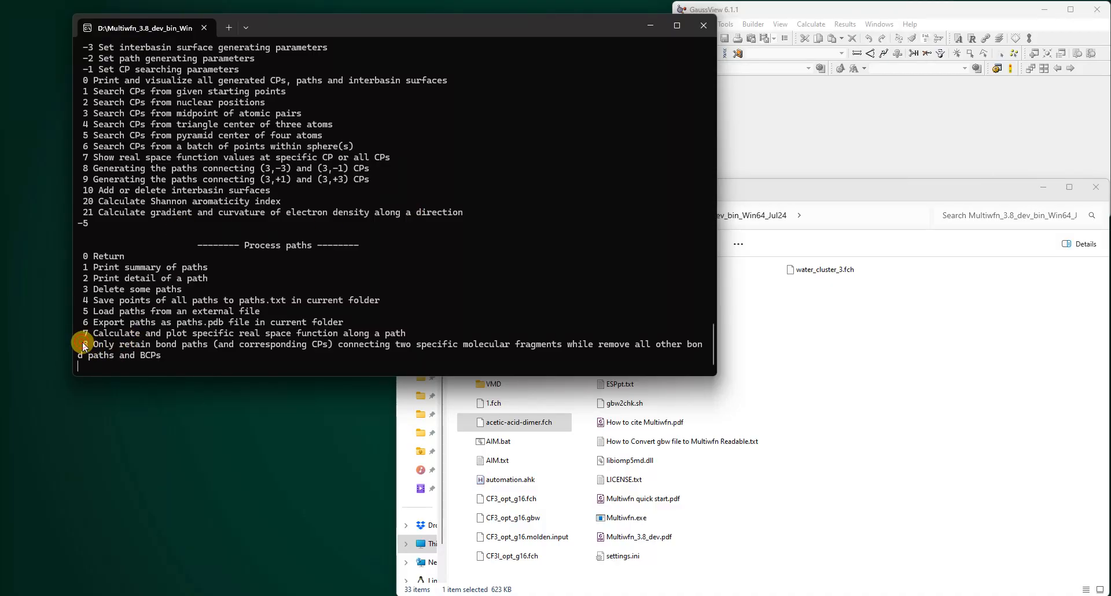
# - Reopen acetic-acid-dimer.fch in GaussView and display atom labels to identify the atom numbering of each monomer
pyautogui.moveTo(82, 342); pyautogui.dragTo(162, 358)
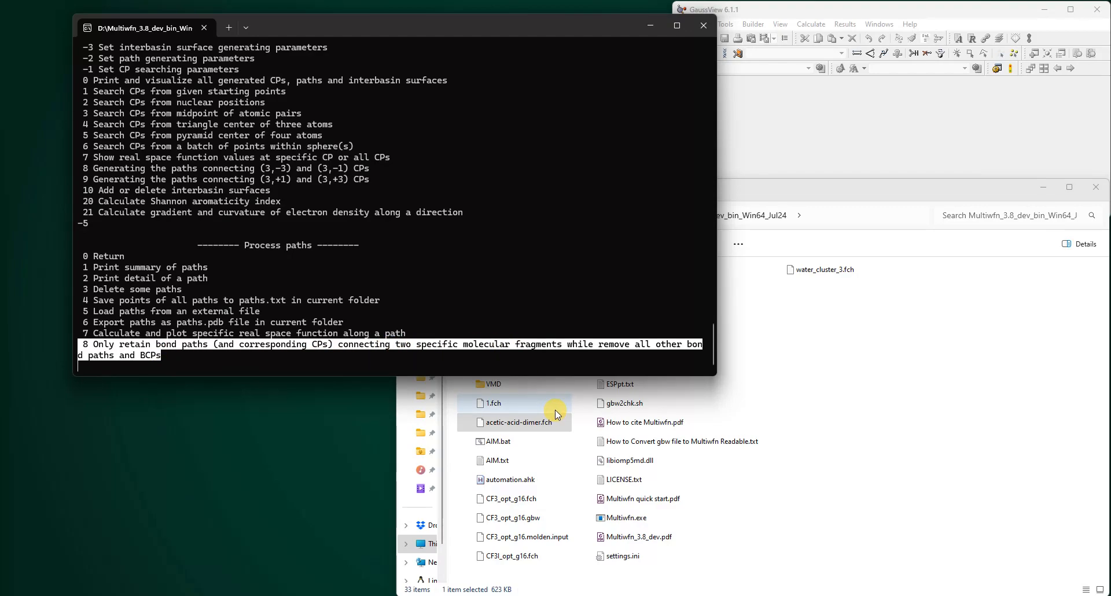
pyautogui.click(544, 424)
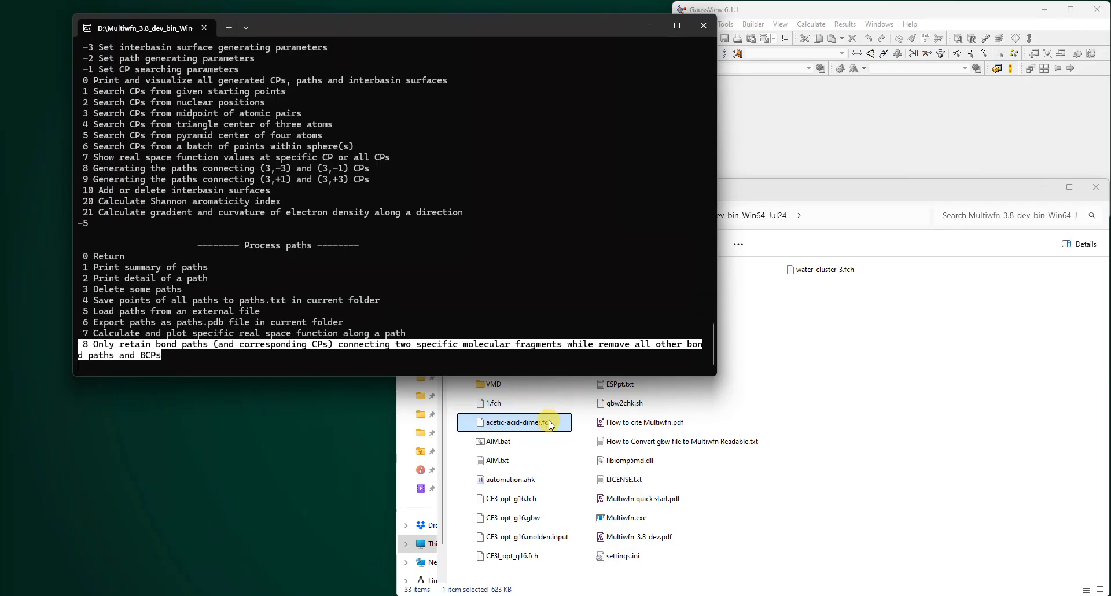
pyautogui.click(507, 423)
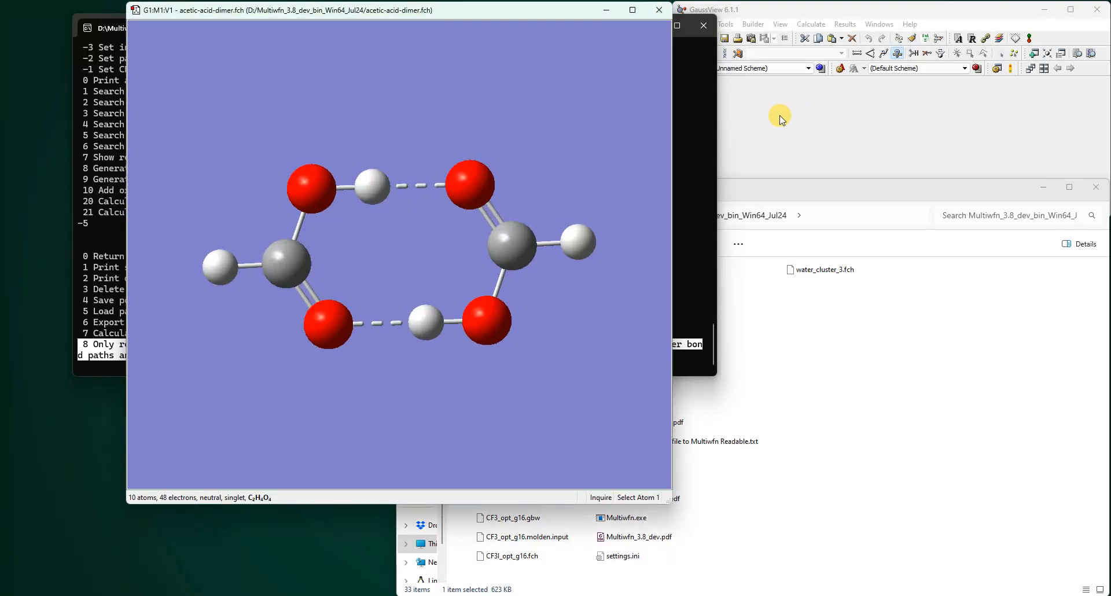
pyautogui.click(700, 119)
pyautogui.moveTo(461, 27); pyautogui.dragTo(455, 226)
pyautogui.click(506, 32)
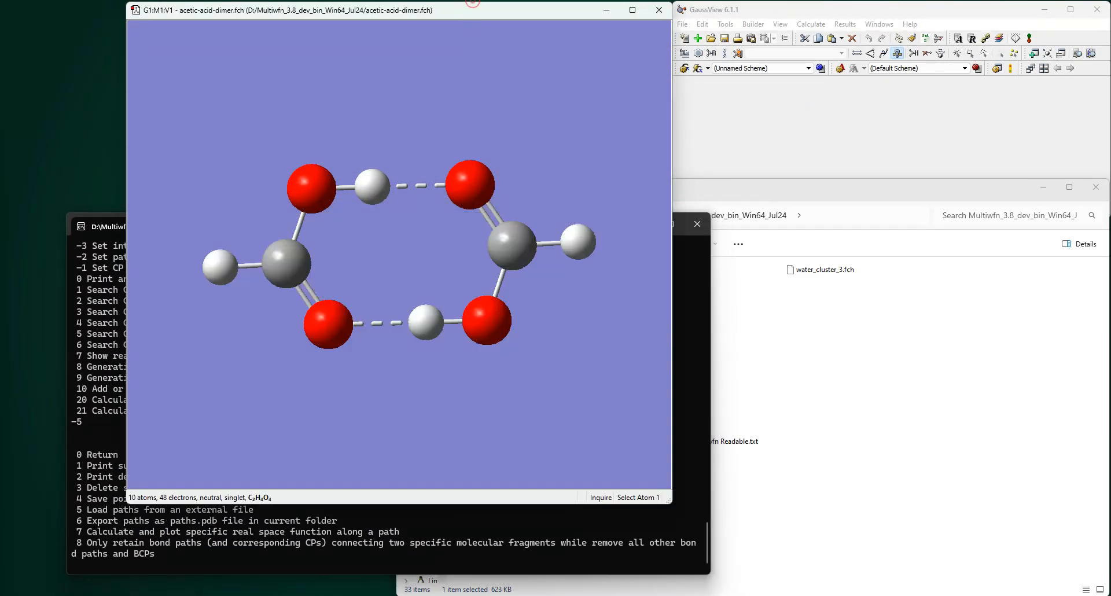
pyautogui.click(780, 24)
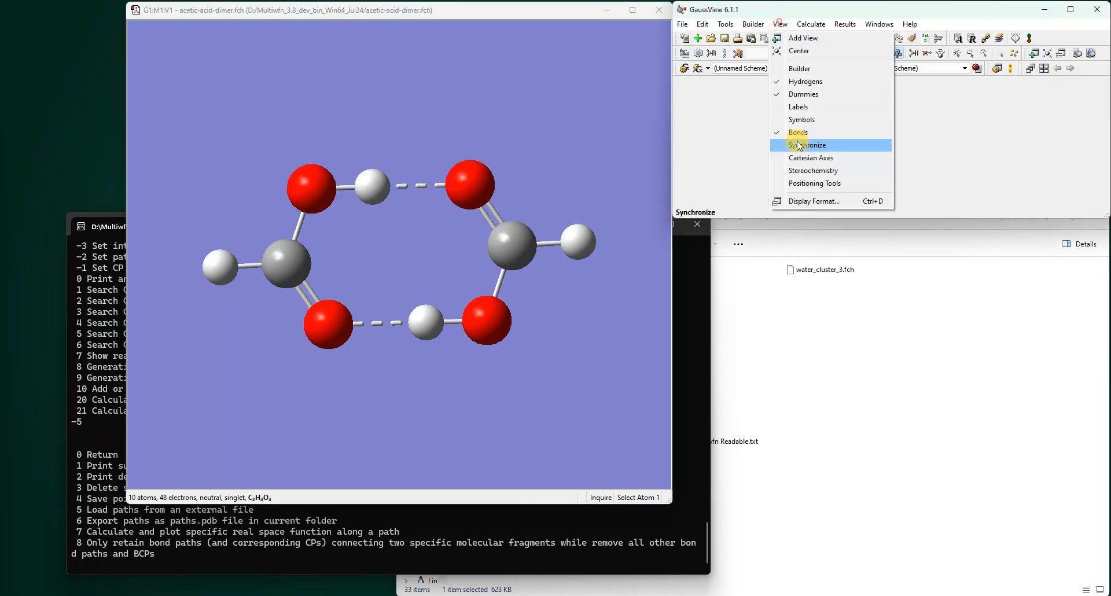
pyautogui.click(808, 104)
pyautogui.scroll(2, 511, 265)
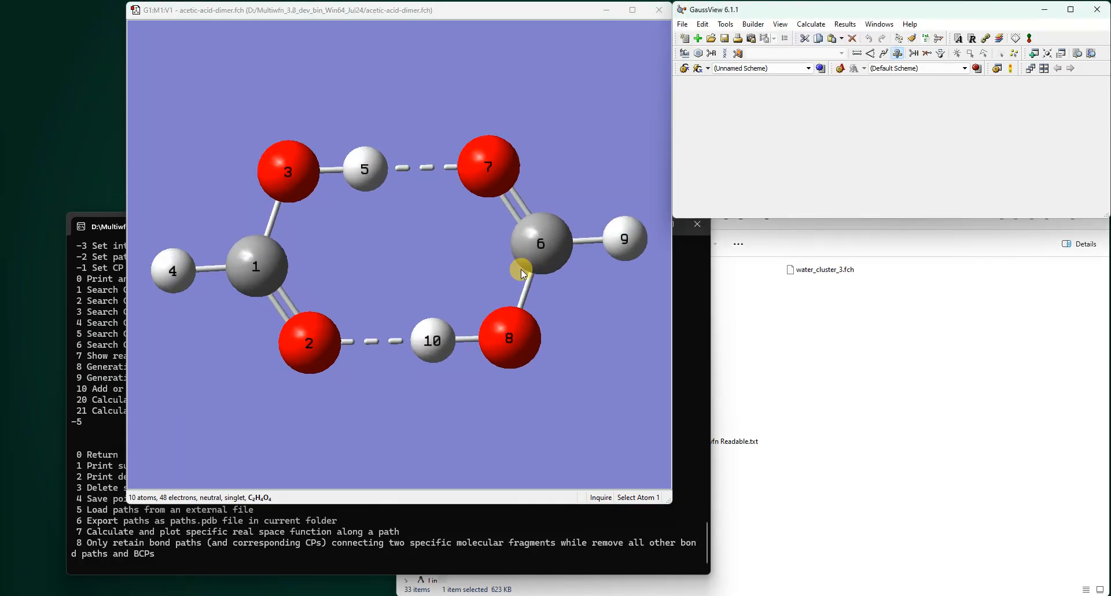
pyautogui.click(558, 312)
pyautogui.moveTo(558, 312); pyautogui.dragTo(561, 309)
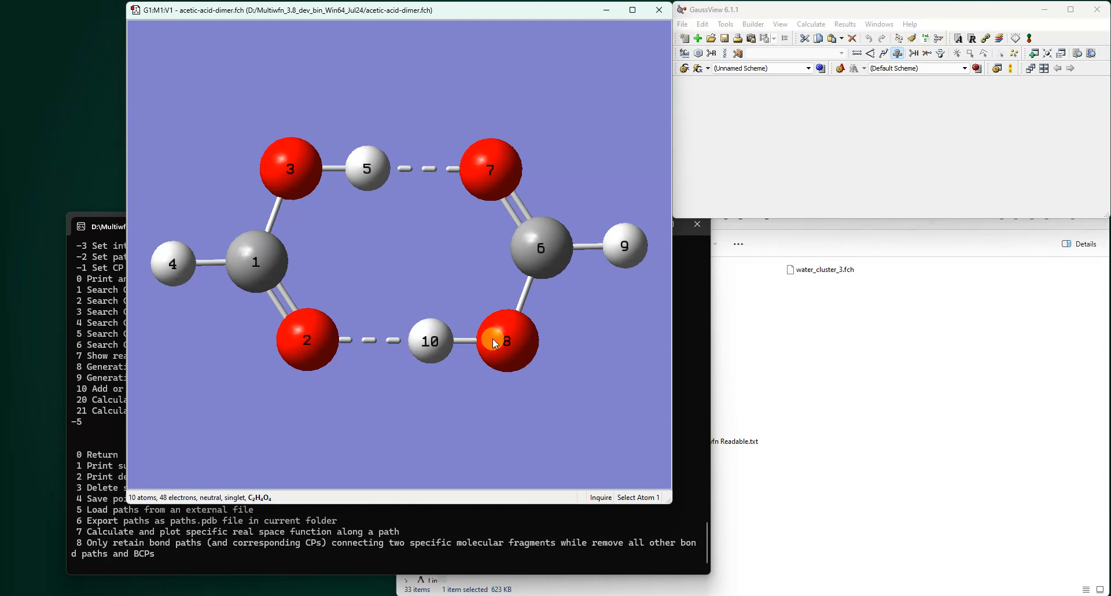
pyautogui.moveTo(491, 340); pyautogui.dragTo(504, 246)
pyautogui.scroll(-5, 506, 246)
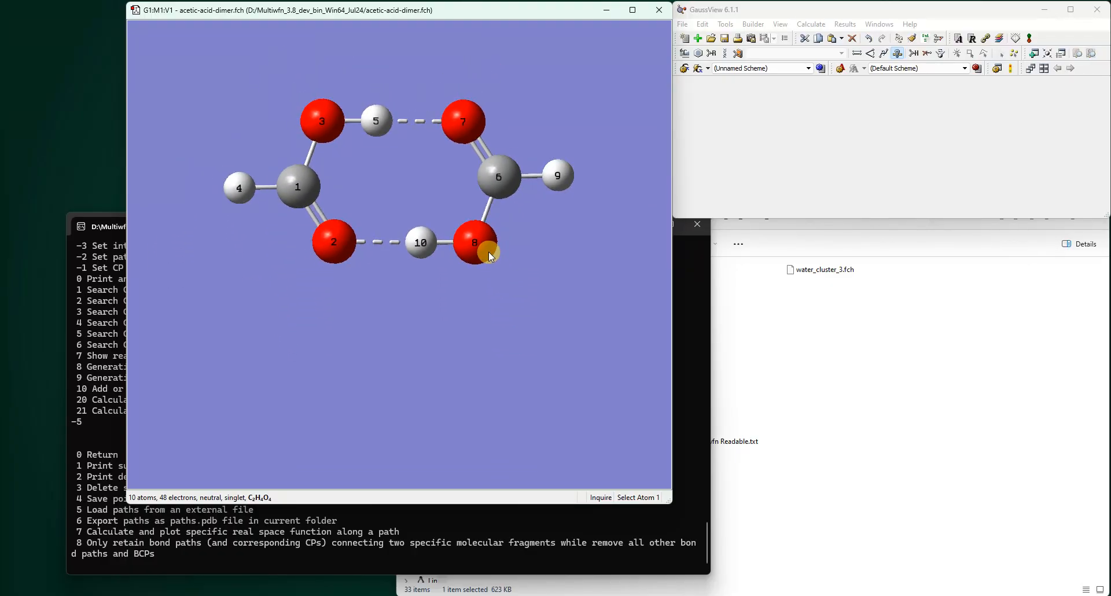
pyautogui.moveTo(488, 252); pyautogui.dragTo(487, 190)
# - Try to enter atoms 1-5 directly at the path processing menu
pyautogui.click(279, 562)
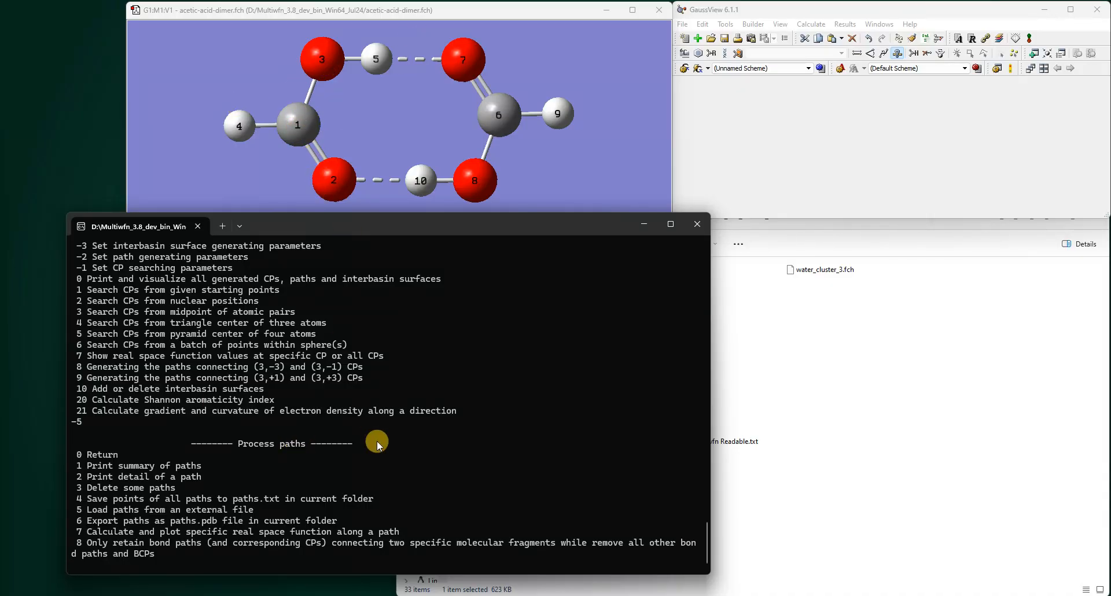
pyautogui.write('1-5')
pyautogui.press('Return')
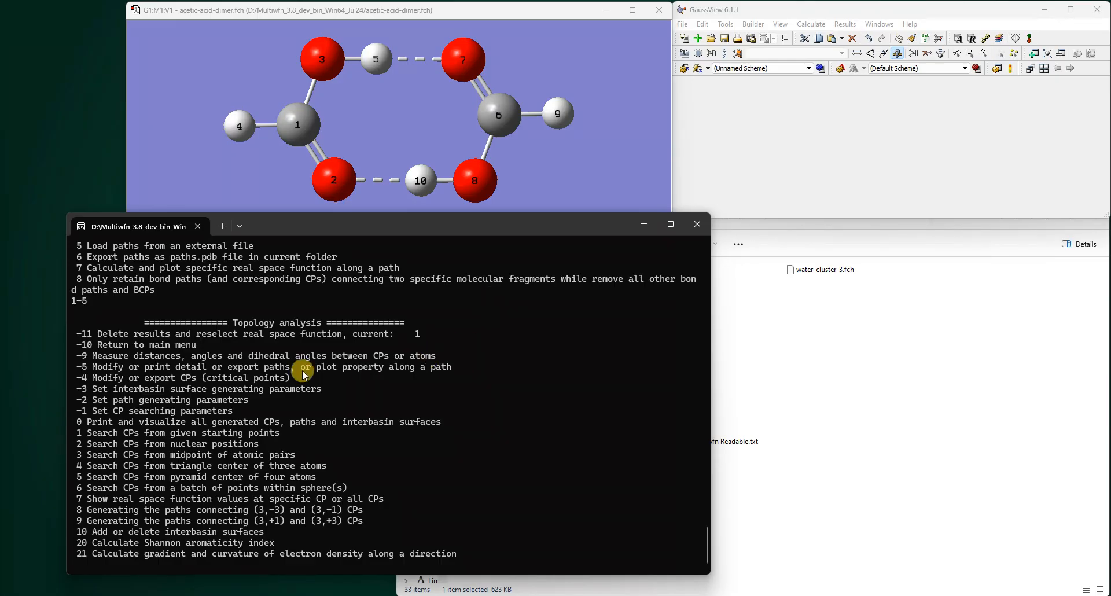
# - Reopen the path processing menu from the topology analysis menu
pyautogui.moveTo(72, 278); pyautogui.dragTo(158, 289)
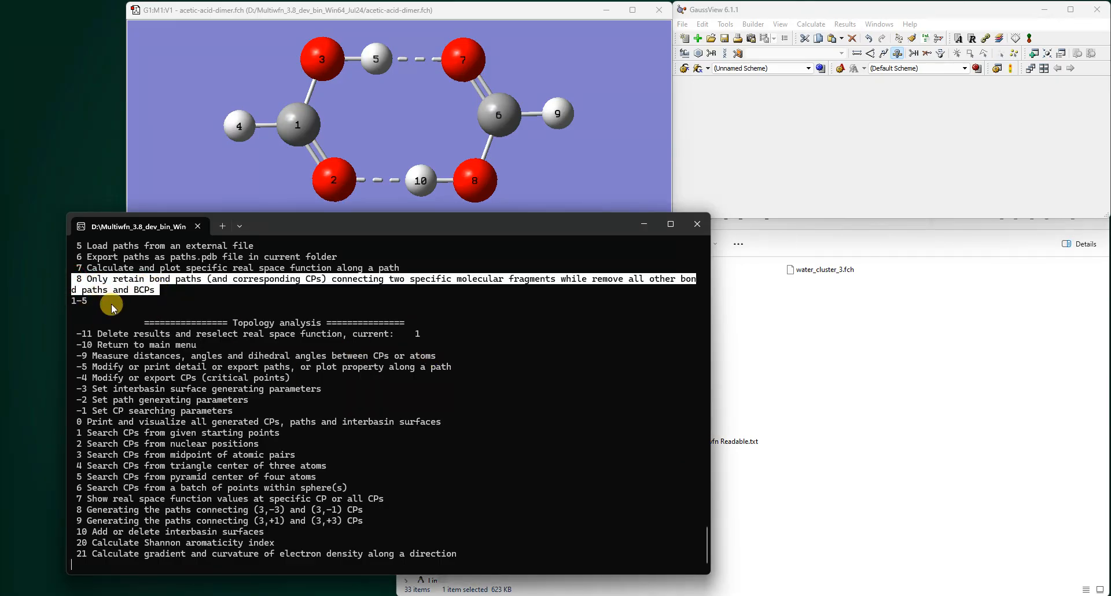
pyautogui.click(166, 451)
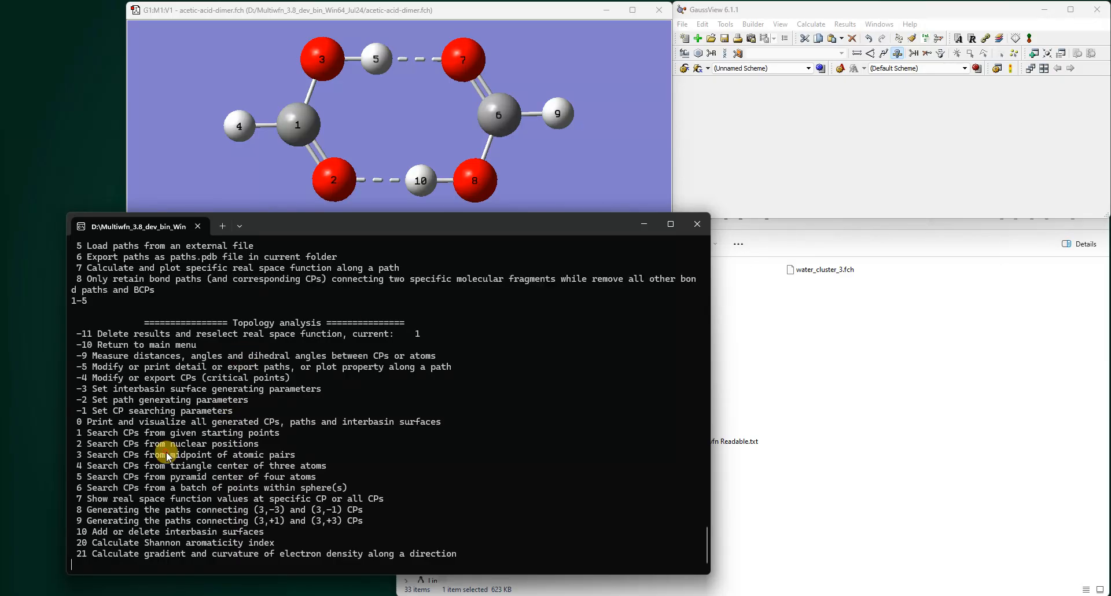
pyautogui.write('5')
pyautogui.press('Return')
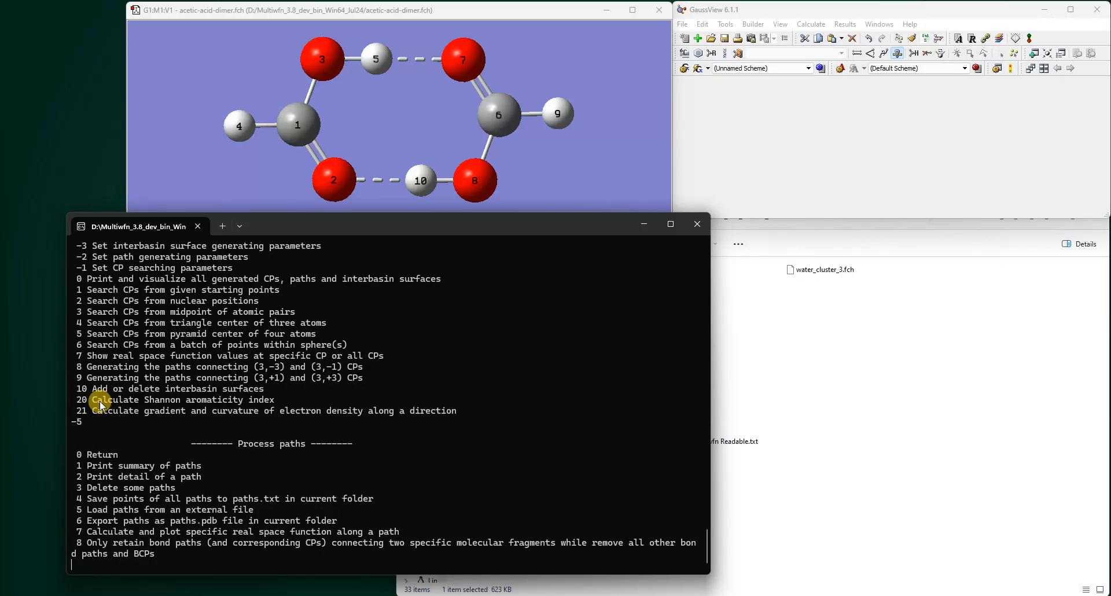
# - Keep only the bond paths connecting fragment 1 (atoms 1-5) and fragment 2 (atoms 6-10), also deleting the corresponding BCPs
pyautogui.write('8')
pyautogui.press('Return')
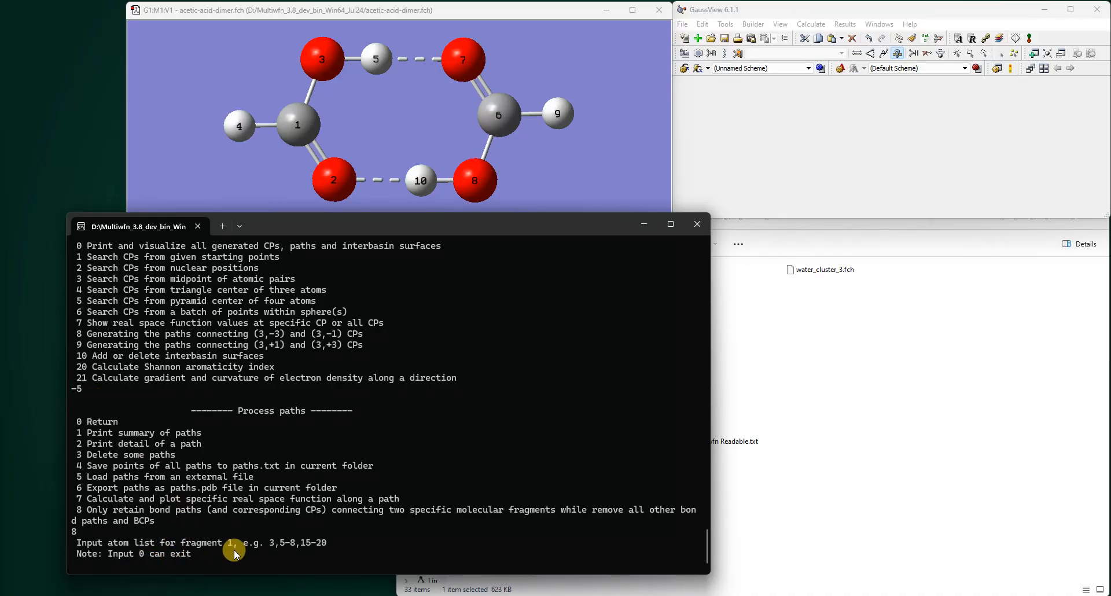
pyautogui.write('1-5')
pyautogui.press('Return')
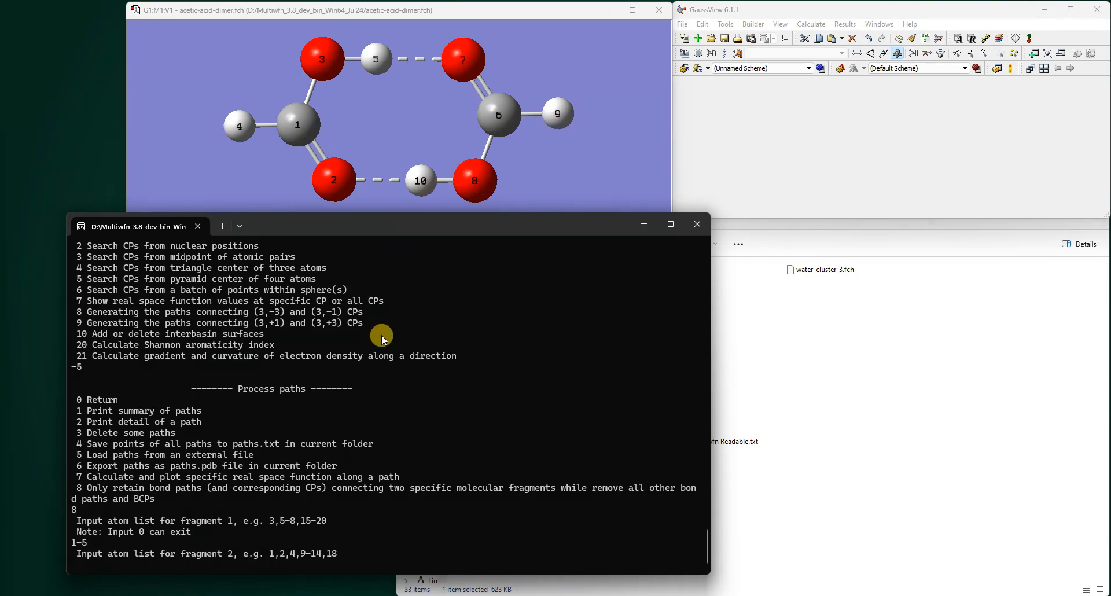
pyautogui.write('-10')
pyautogui.press('Return')
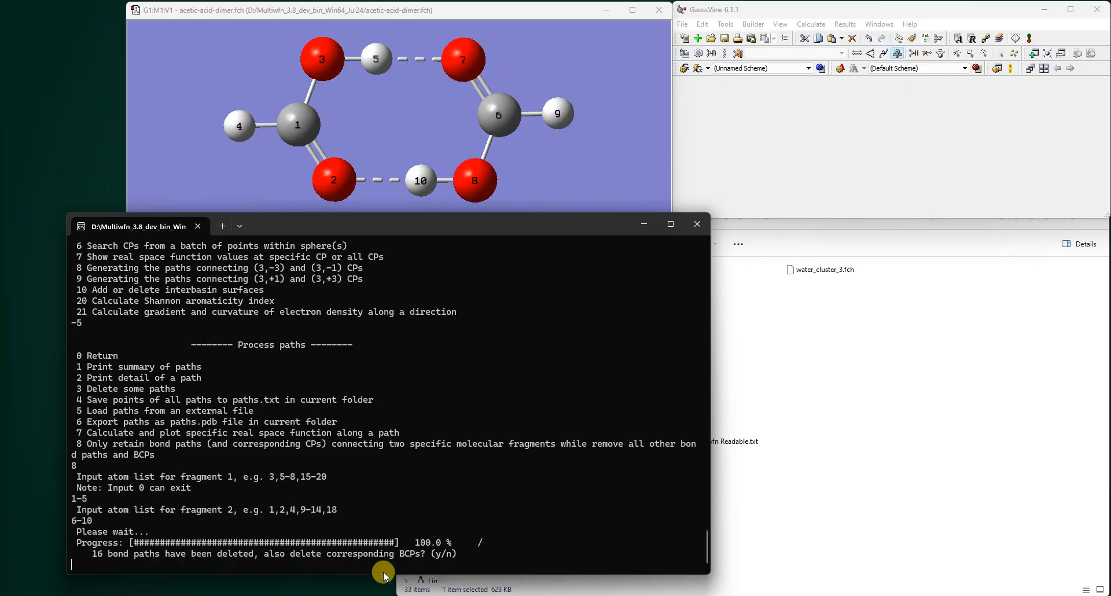
pyautogui.write('y')
pyautogui.press('Return')
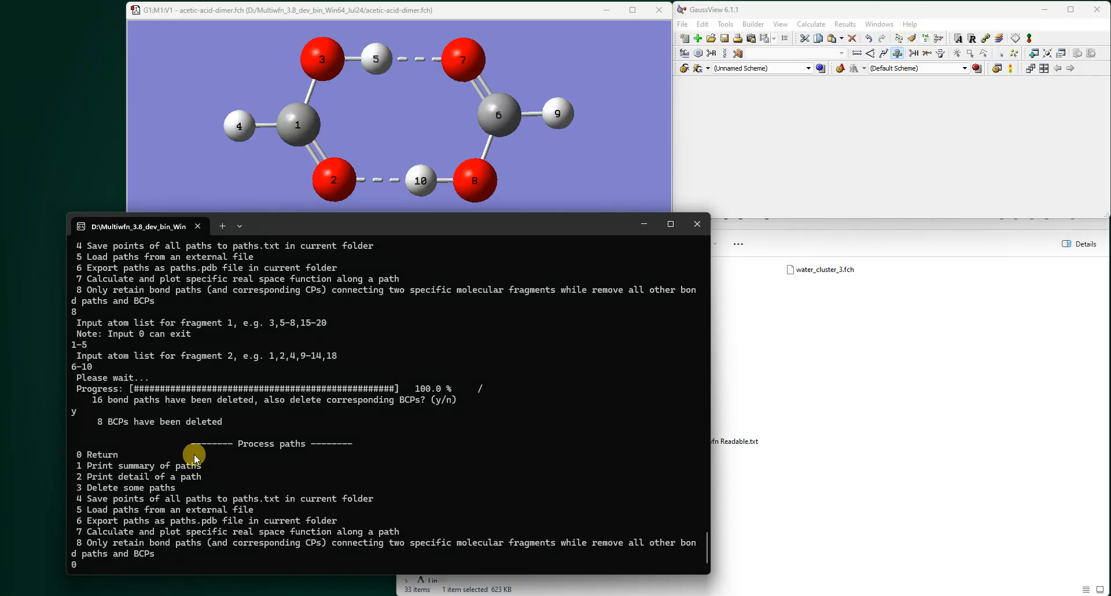
# - Return to the topology analysis menu and view all generated CPs and paths in the graphical window, then close it
pyautogui.write('0')
pyautogui.press('Return')
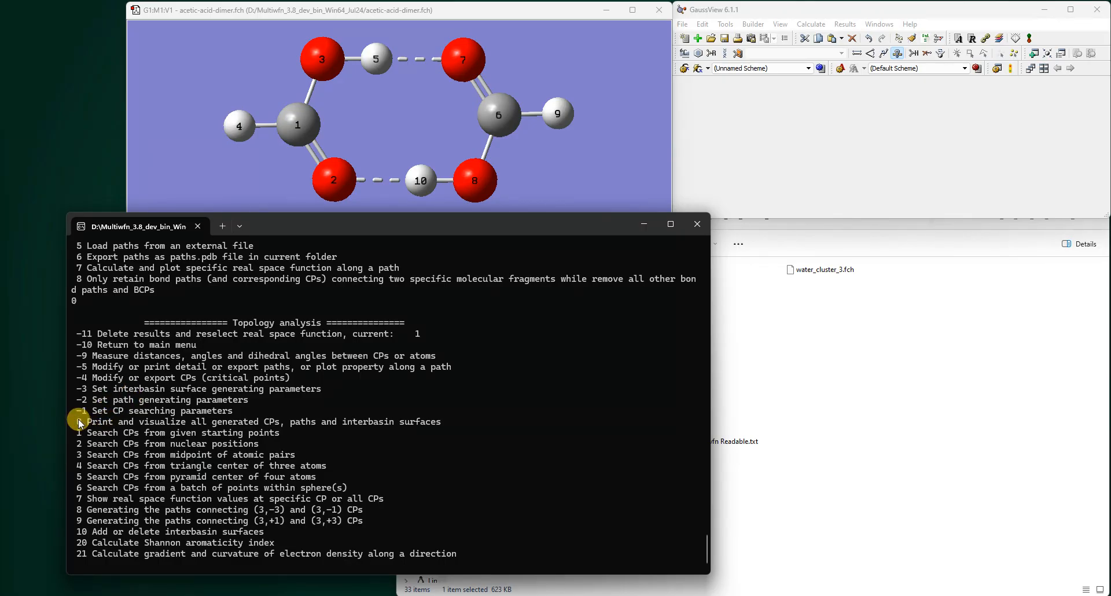
pyautogui.moveTo(79, 423); pyautogui.dragTo(437, 421)
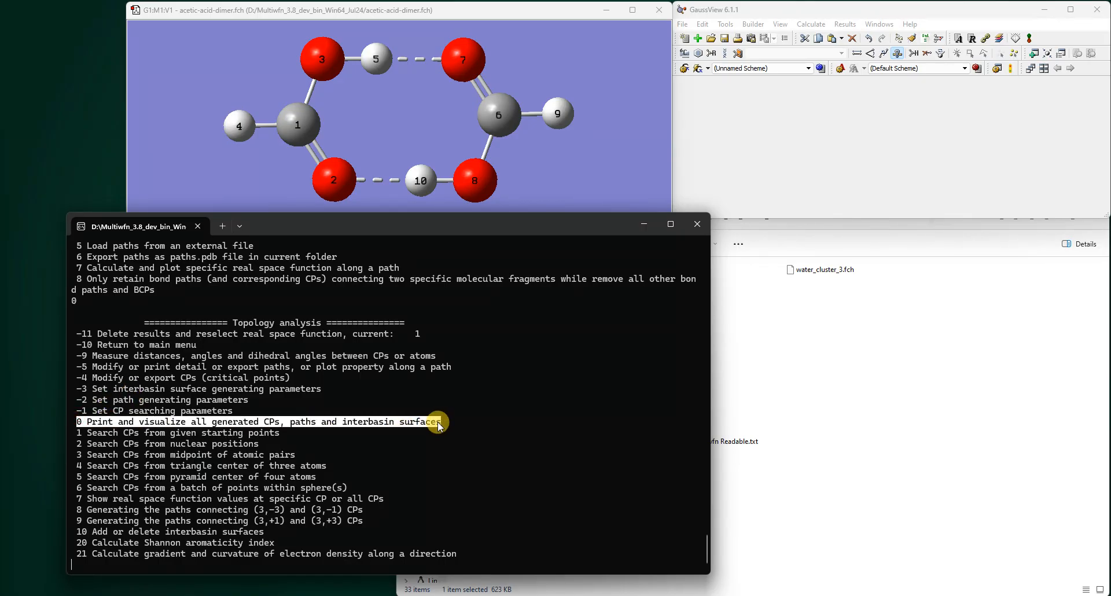
pyautogui.write('0')
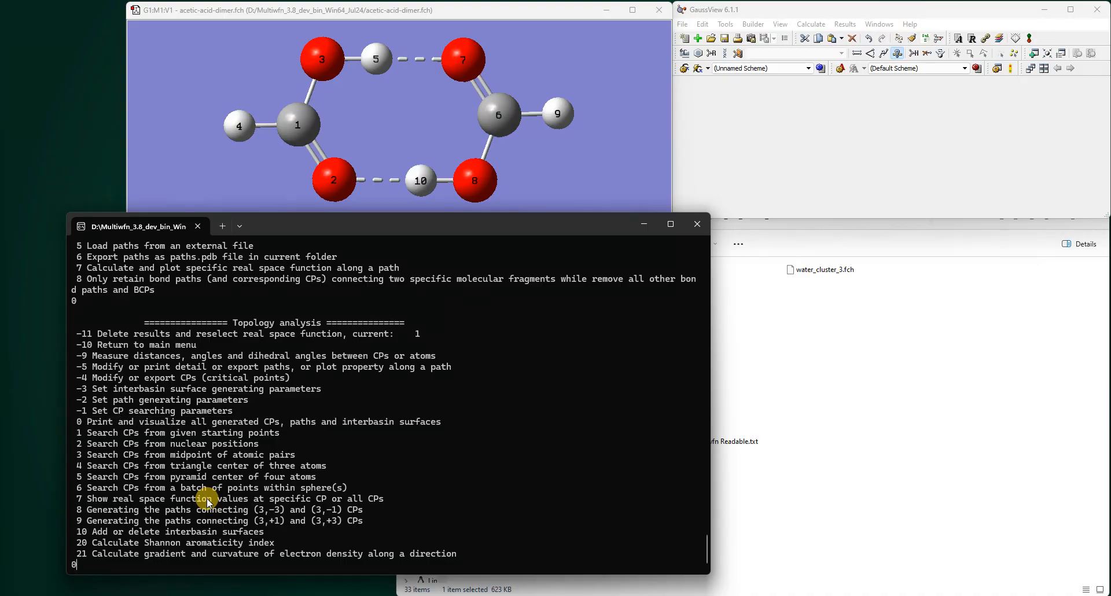
pyautogui.press('Return')
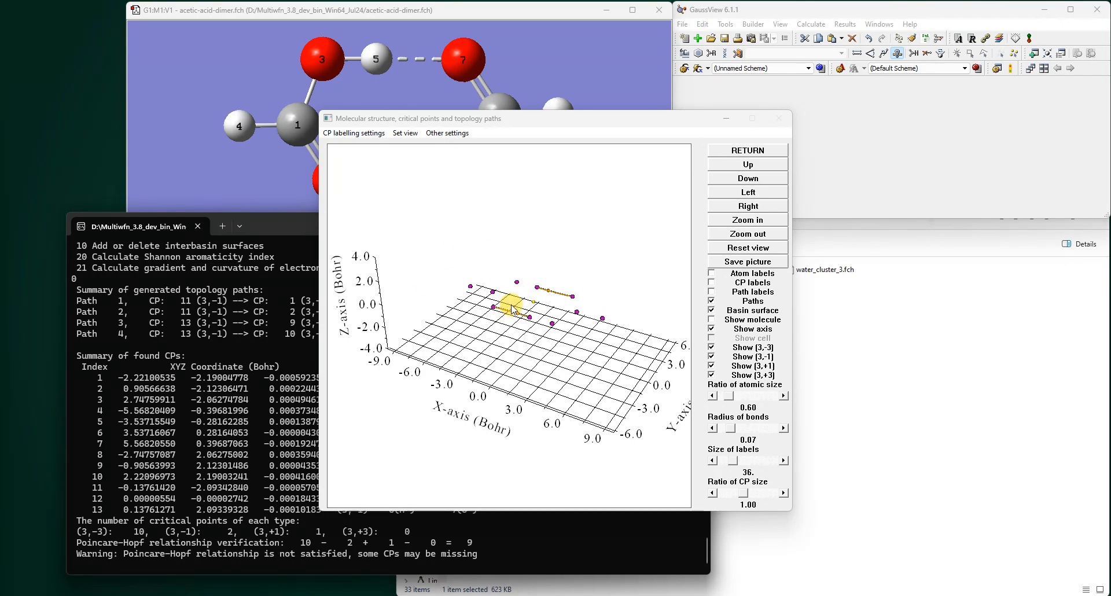
pyautogui.click(748, 151)
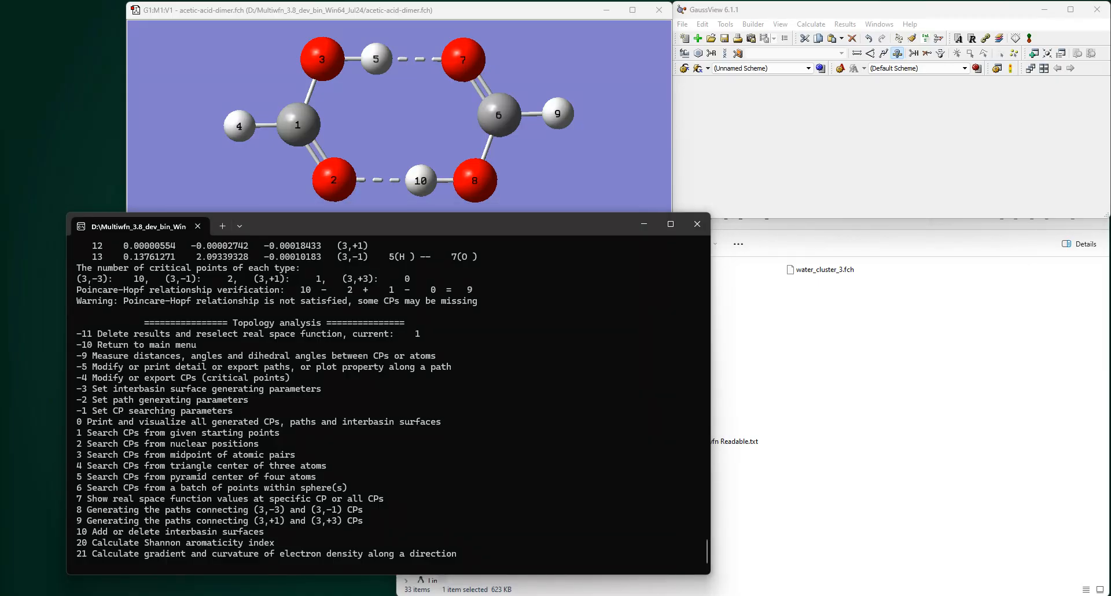
# - Generate the paths connecting (3,-3) and (3,-1) CPs again
pyautogui.click(552, 423)
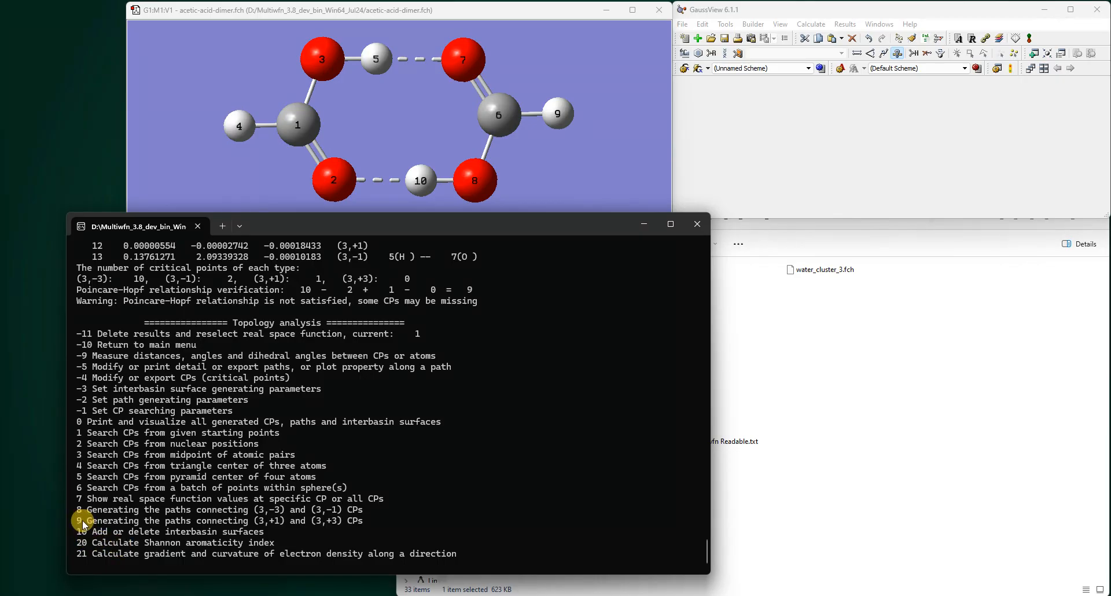
pyautogui.moveTo(74, 510); pyautogui.dragTo(357, 511)
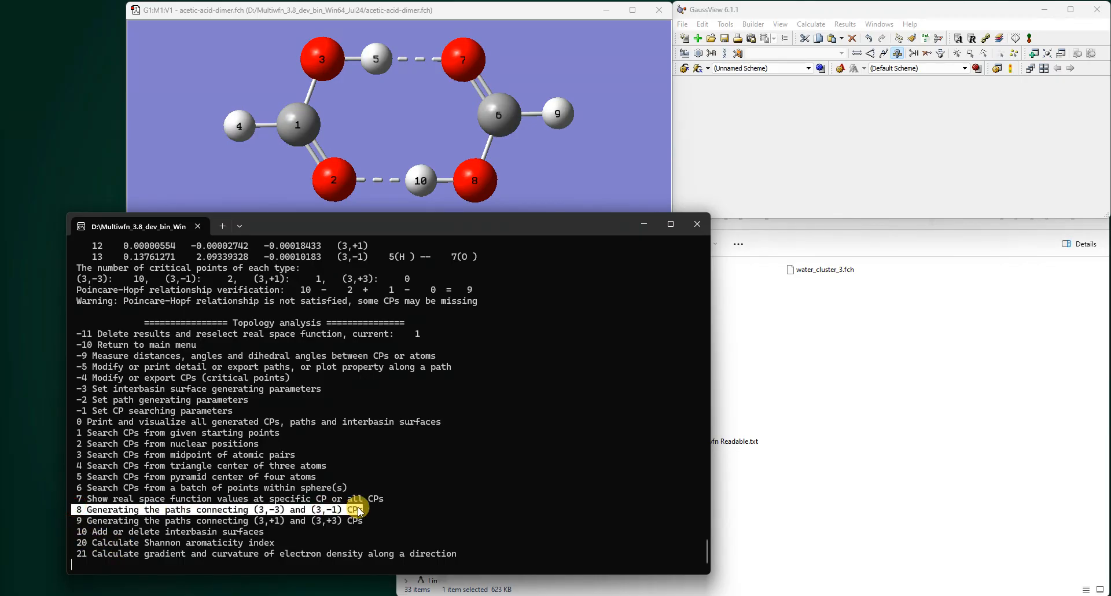
pyautogui.click(357, 539)
pyautogui.write('8')
pyautogui.press('Return')
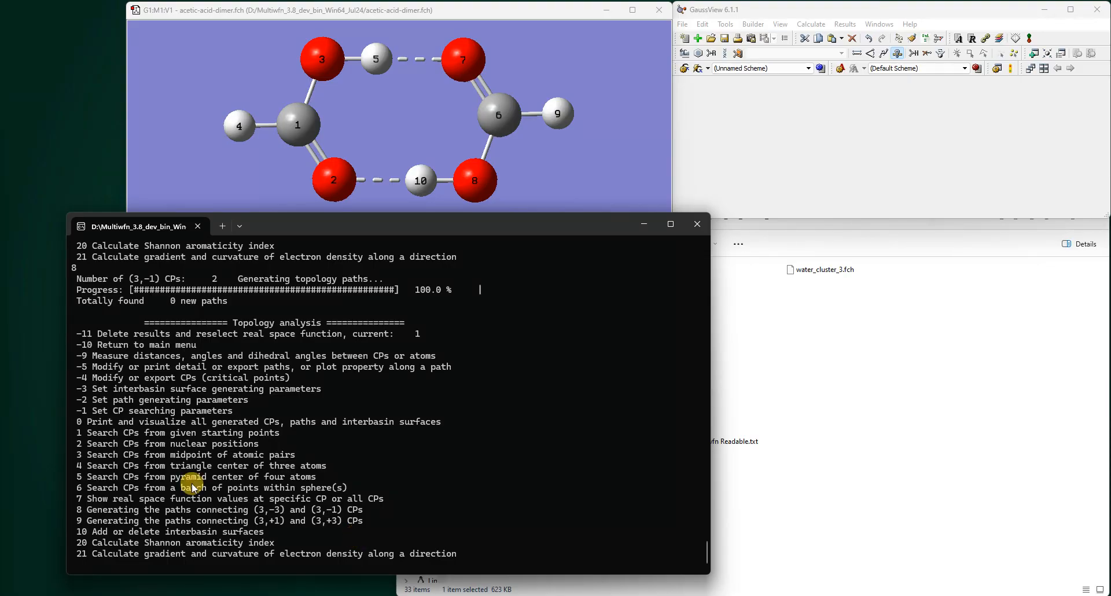
# - Reopen the visualization window and hide the axes and the (3,+1) and (3,+3) critical points
pyautogui.write('0')
pyautogui.press('Return')
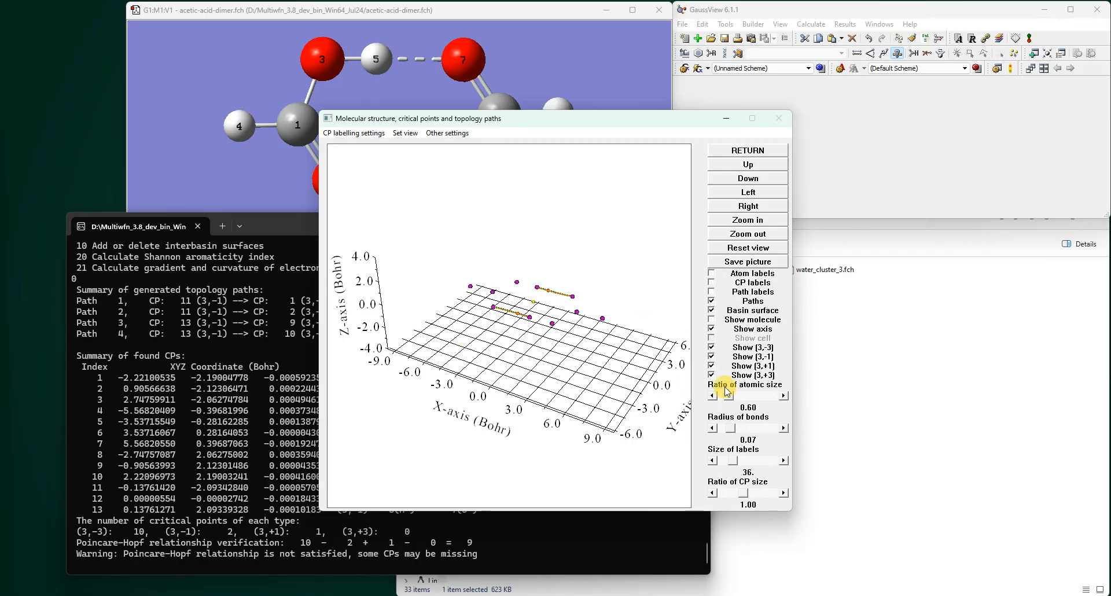
pyautogui.click(712, 328)
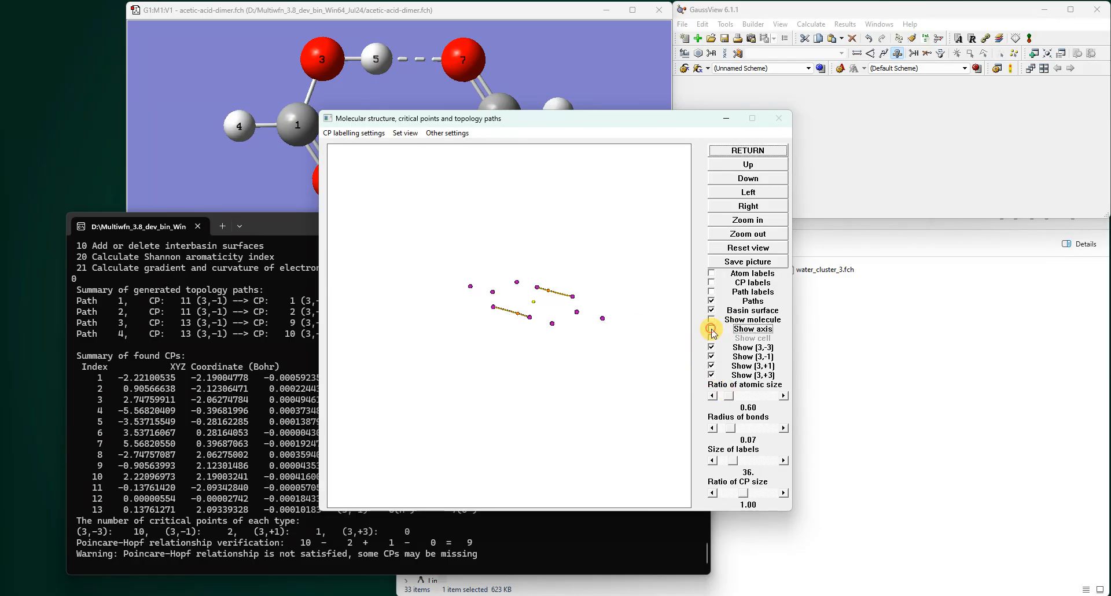
pyautogui.click(711, 375)
pyautogui.click(711, 366)
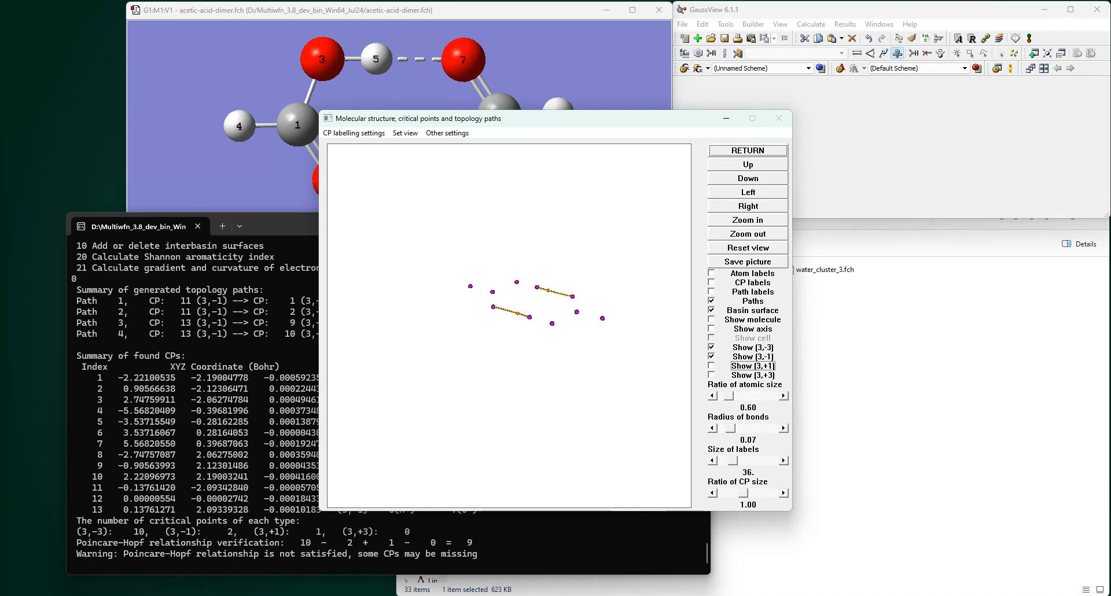
# - Show the molecule and CP labels, keeping only the (3,-1) critical points displayed
pyautogui.click(720, 349)
pyautogui.click(711, 358)
pyautogui.click(712, 348)
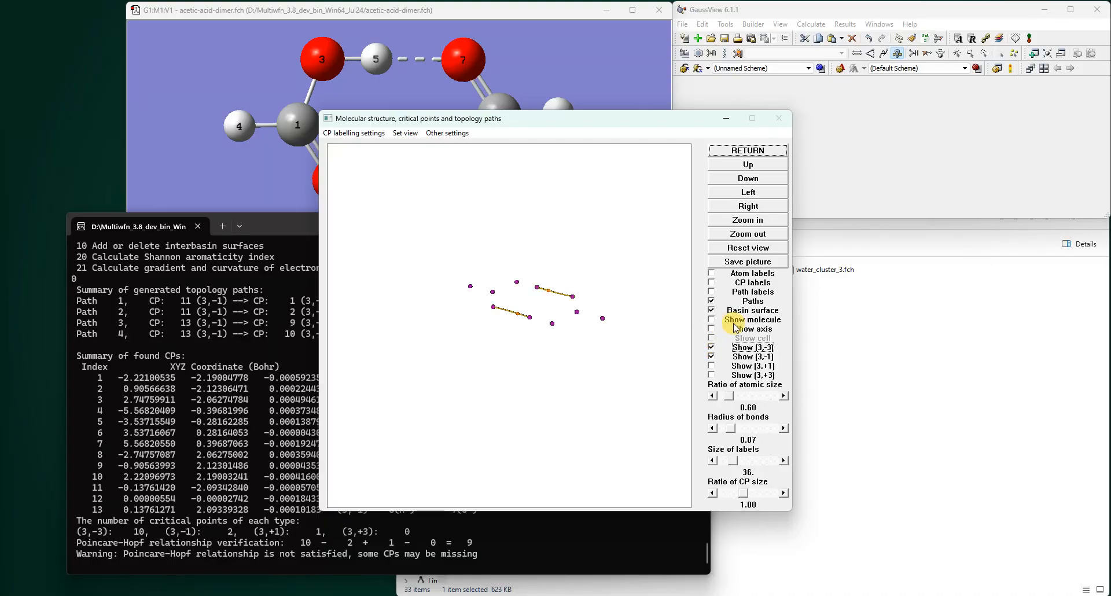
pyautogui.click(712, 322)
pyautogui.scroll(3, 618, 324)
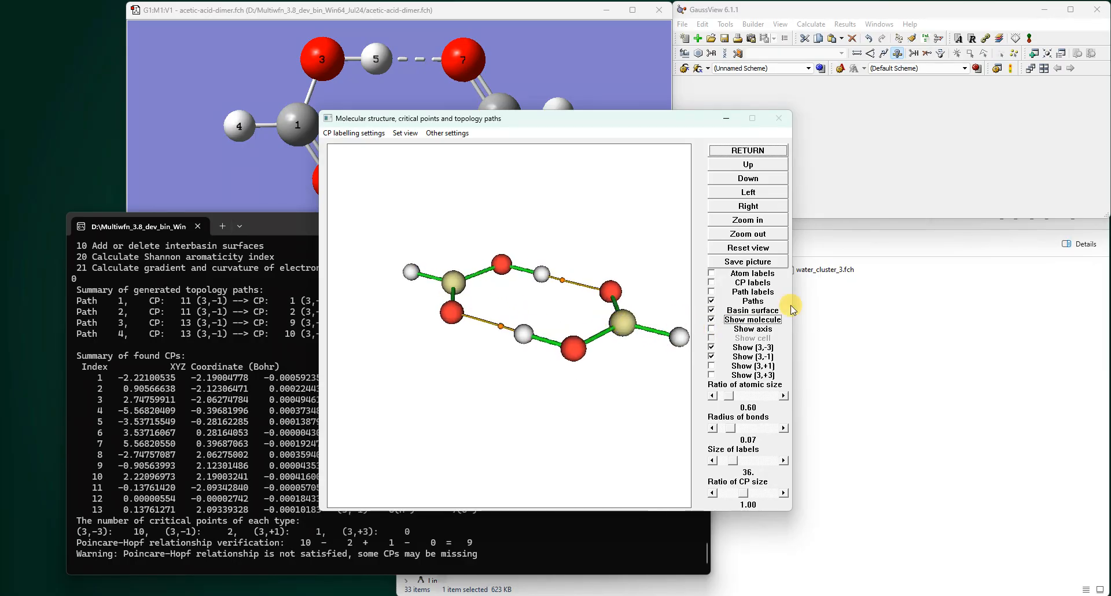
pyautogui.click(711, 282)
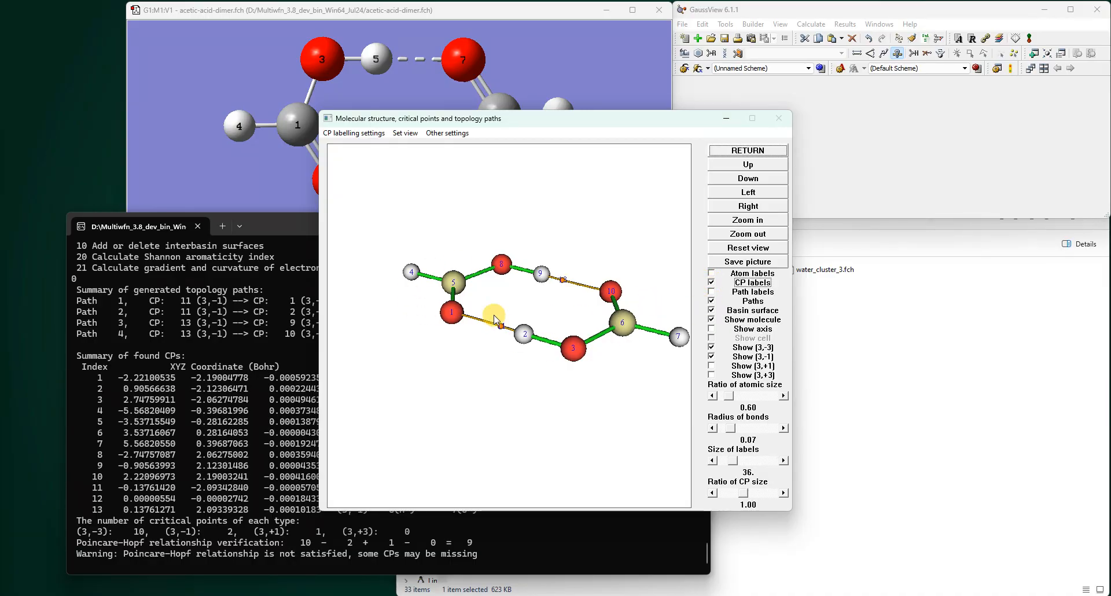
pyautogui.click(711, 347)
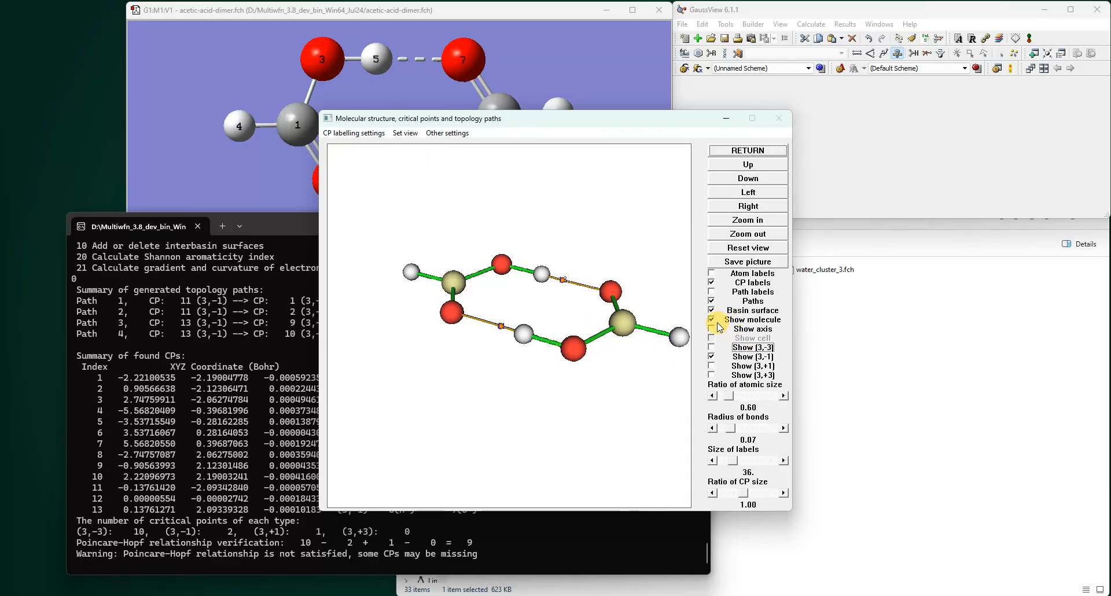
# - Display atom labels and rotate and enlarge the structure so the dimer ring stands upright
pyautogui.click(712, 274)
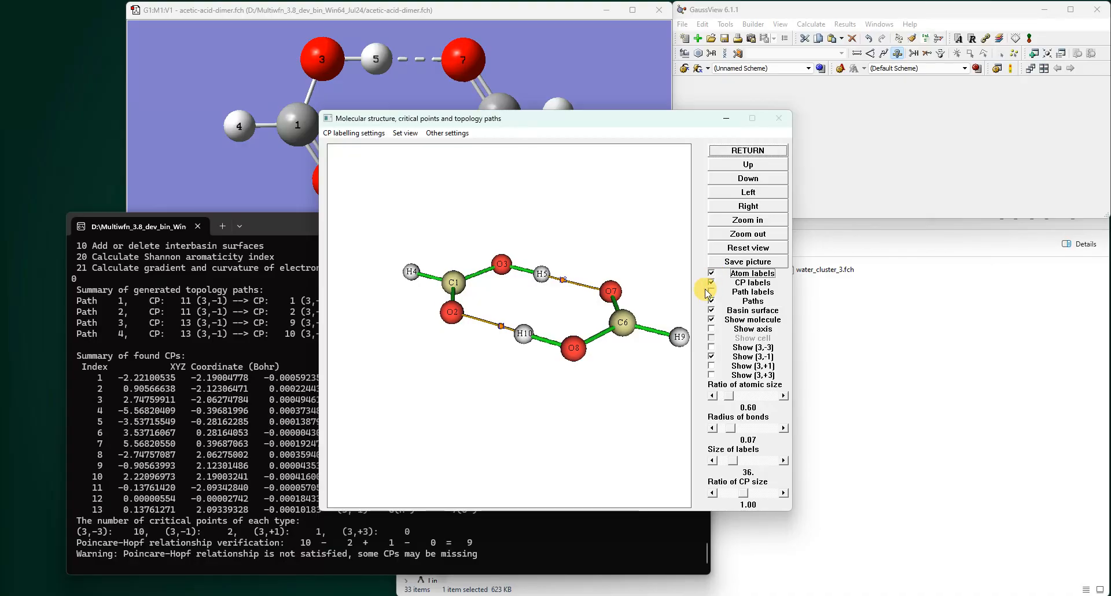
pyautogui.click(751, 166)
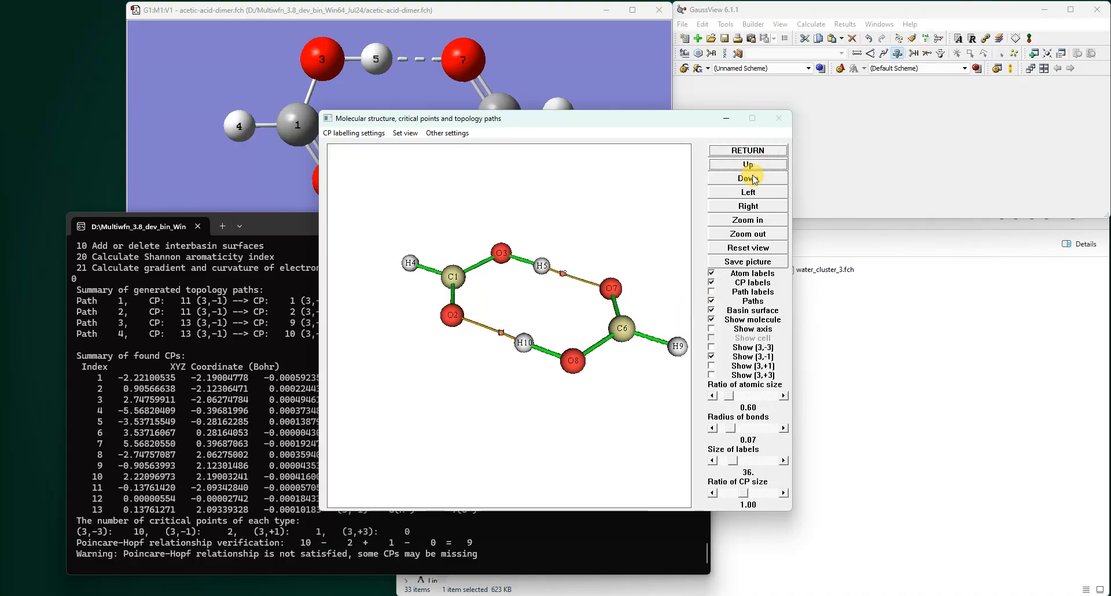
pyautogui.click(755, 169)
pyautogui.click(754, 168)
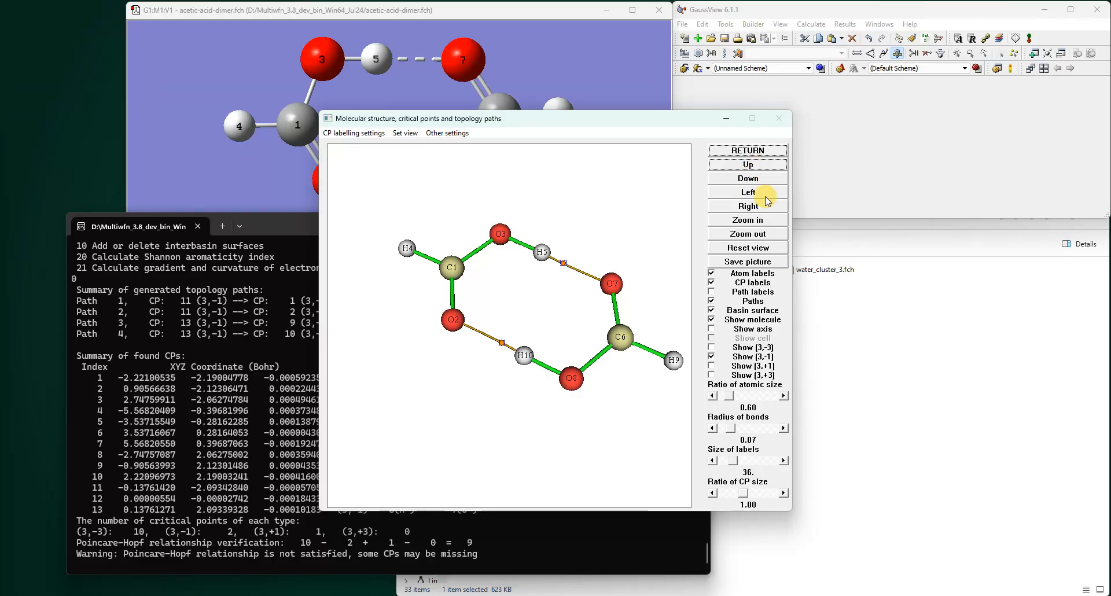
pyautogui.click(767, 193)
pyautogui.click(767, 207)
pyautogui.click(767, 207)
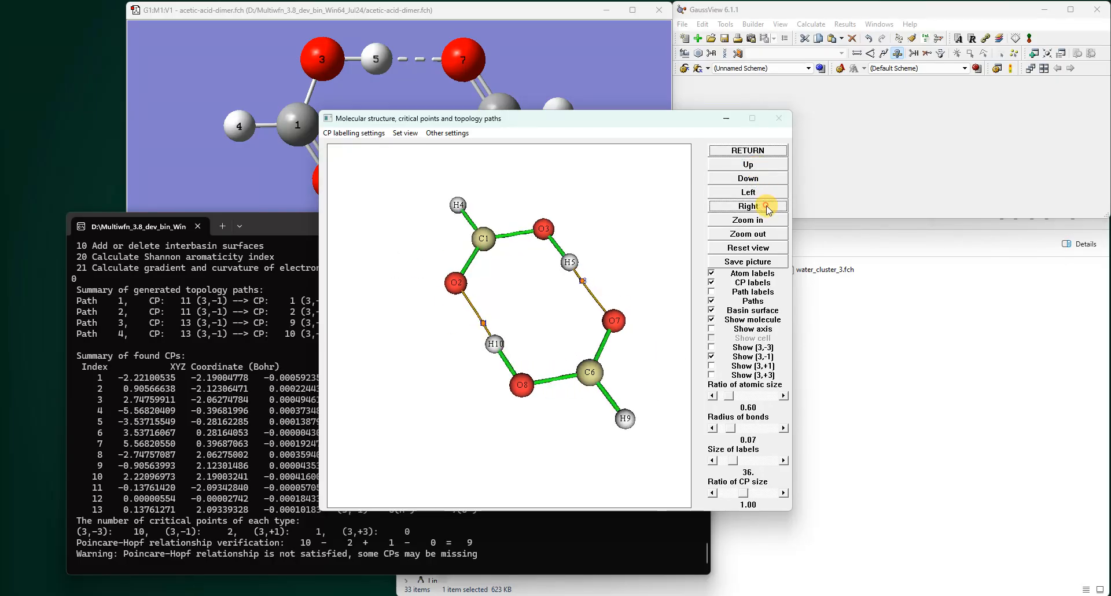
pyautogui.click(767, 207)
pyautogui.scroll(1, 654, 285)
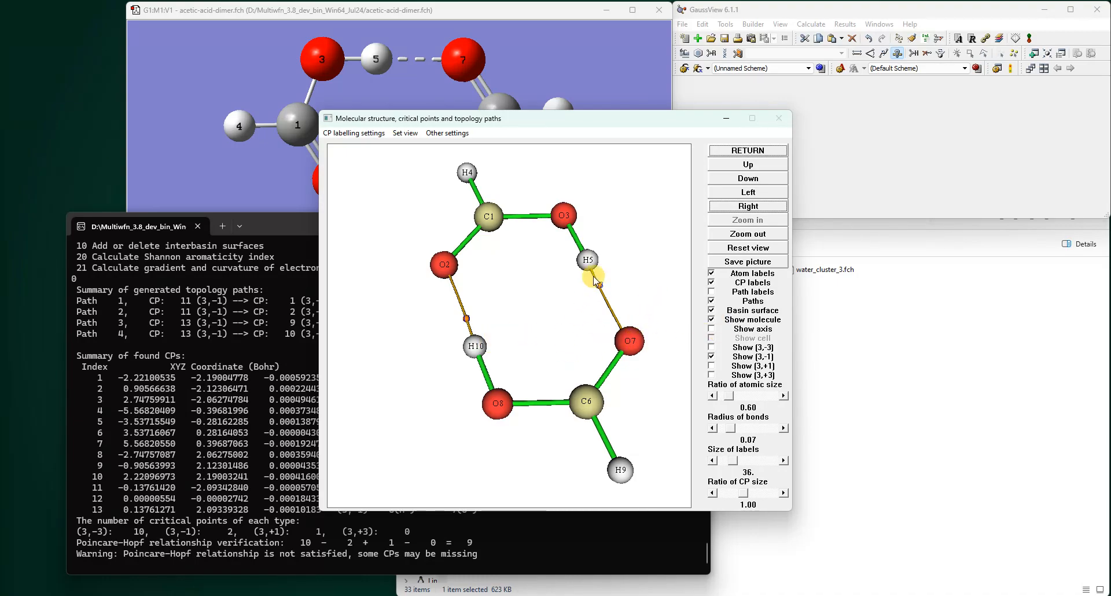
# - Briefly hide and reshow the molecule and the paths to compare the display
pyautogui.click(711, 319)
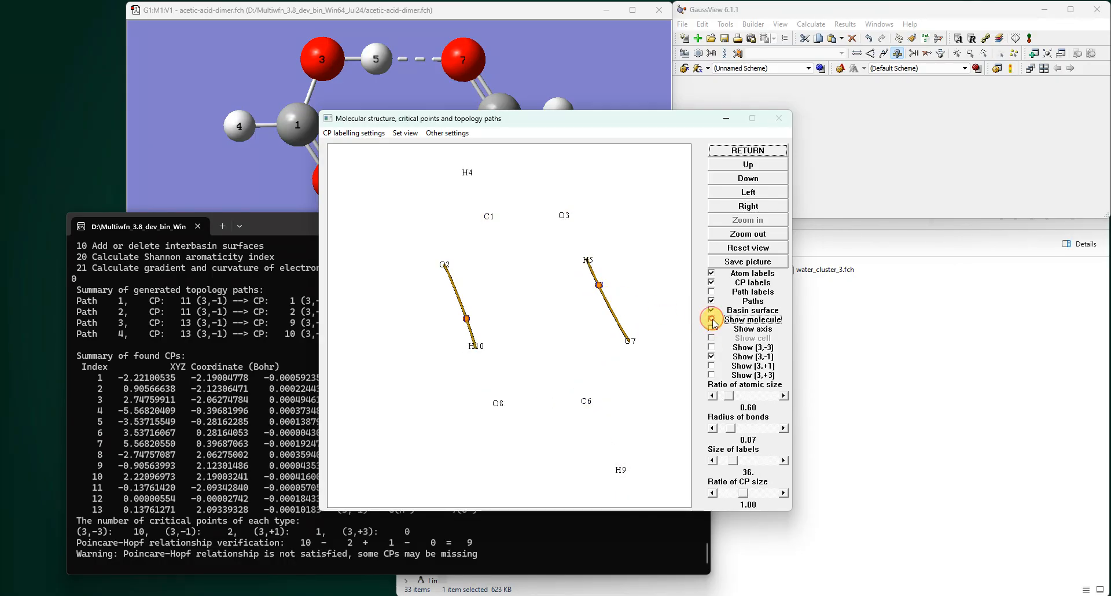
pyautogui.click(712, 321)
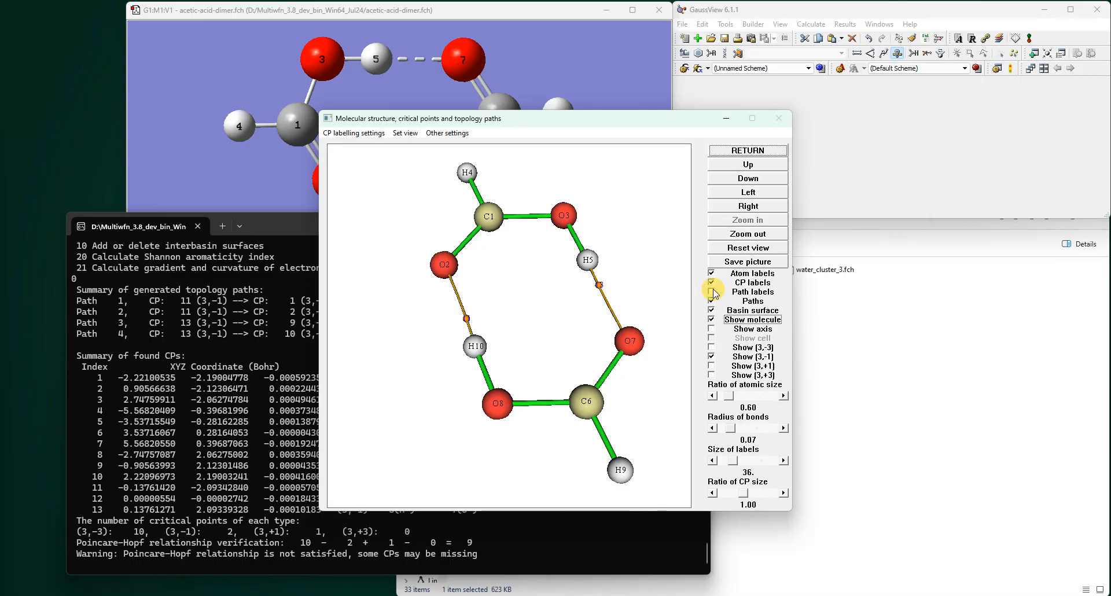
pyautogui.click(711, 302)
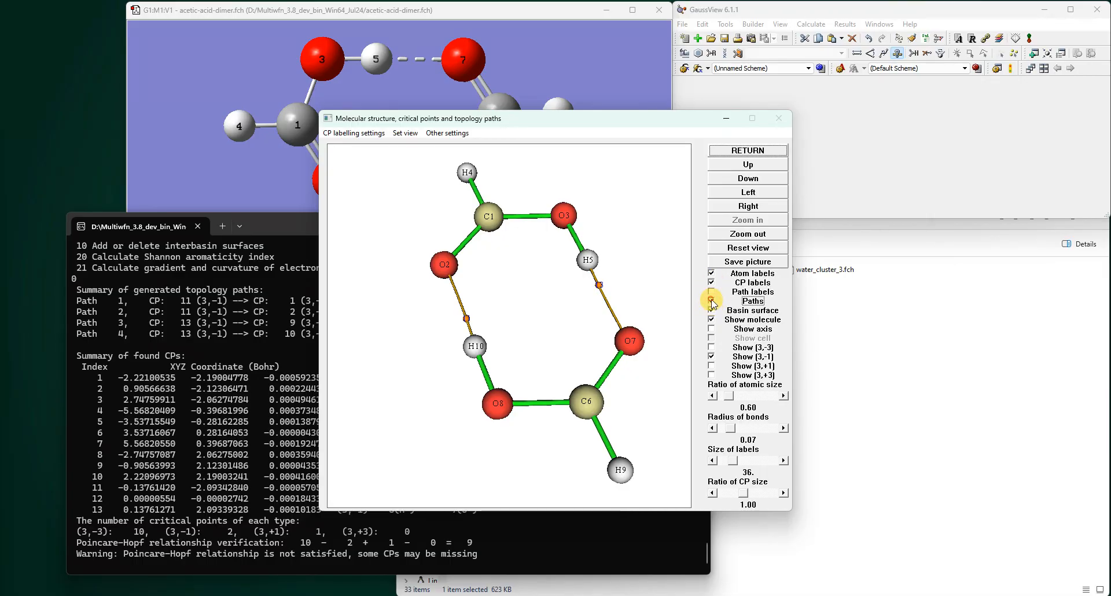
pyautogui.click(712, 301)
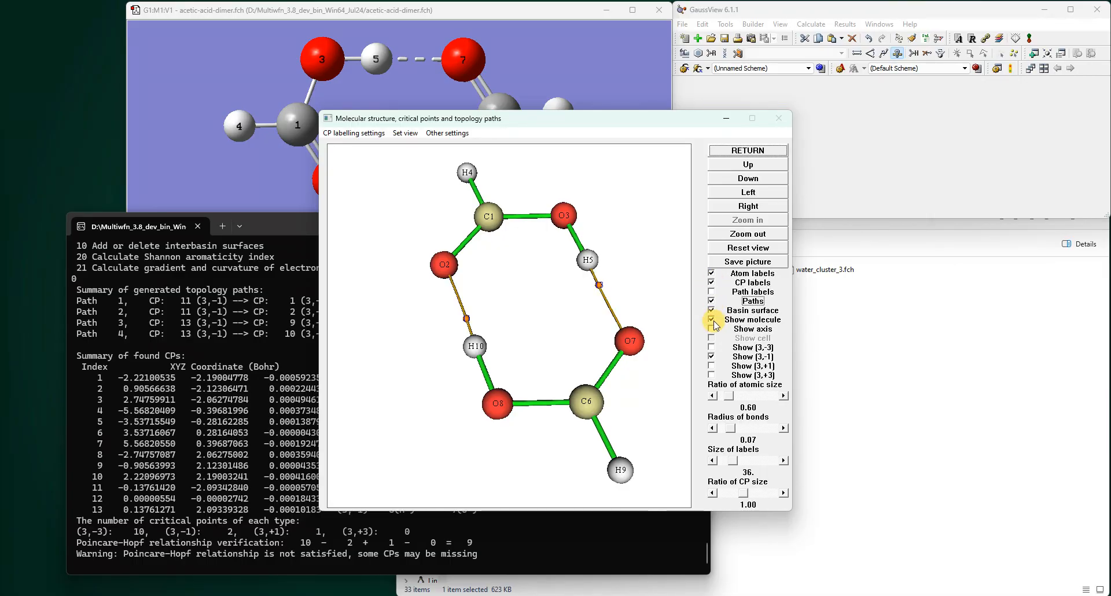
pyautogui.click(712, 310)
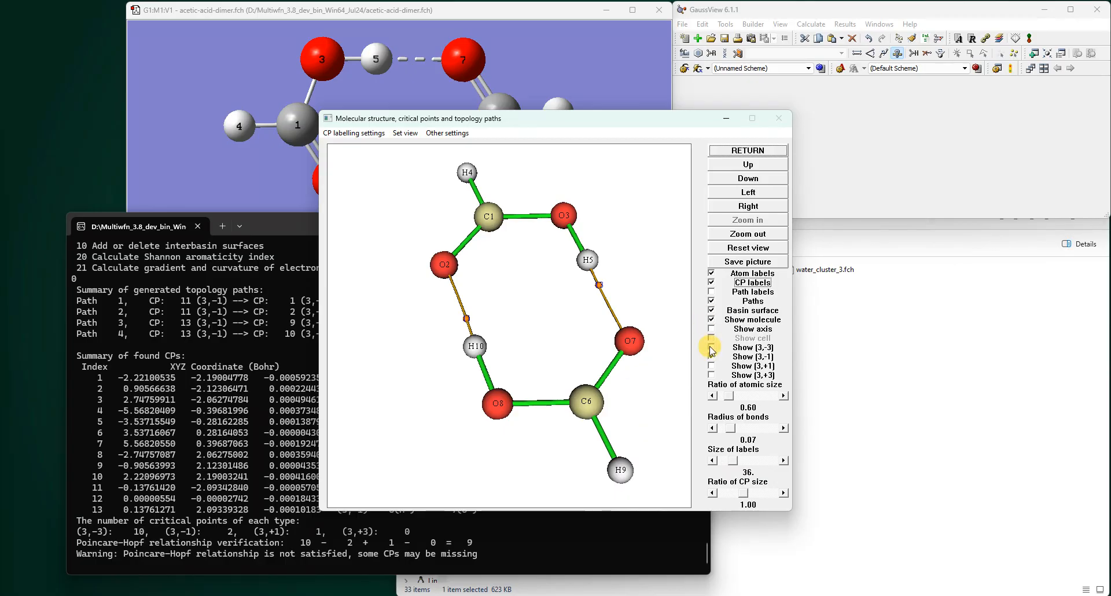
# - Set the label size to 42 and save the picture of the structure
pyautogui.click(783, 461)
pyautogui.click(784, 462)
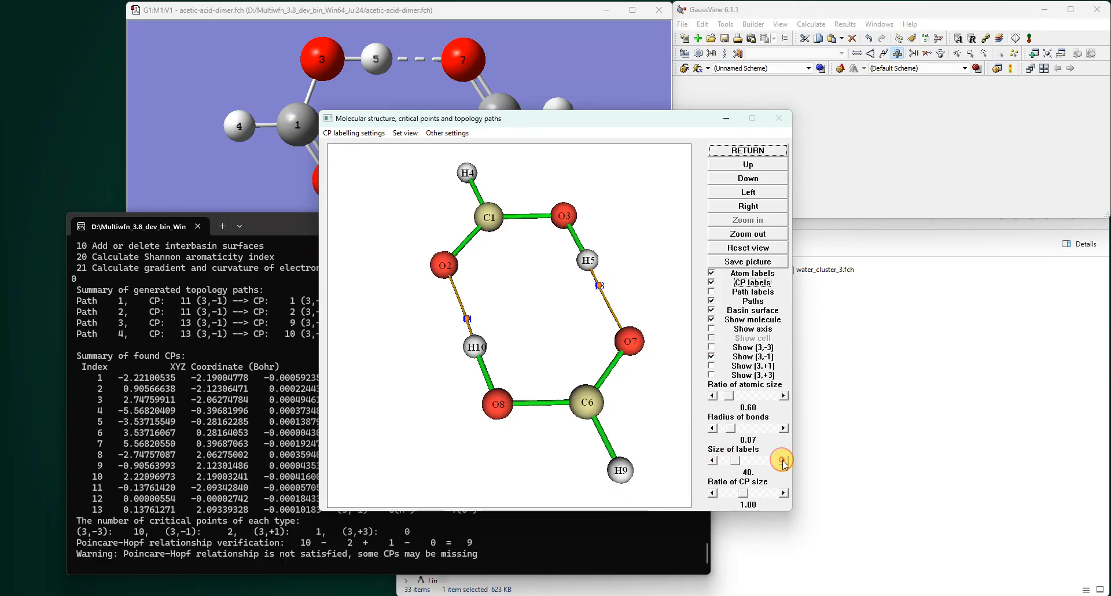
pyautogui.click(784, 461)
pyautogui.click(783, 461)
pyautogui.click(784, 461)
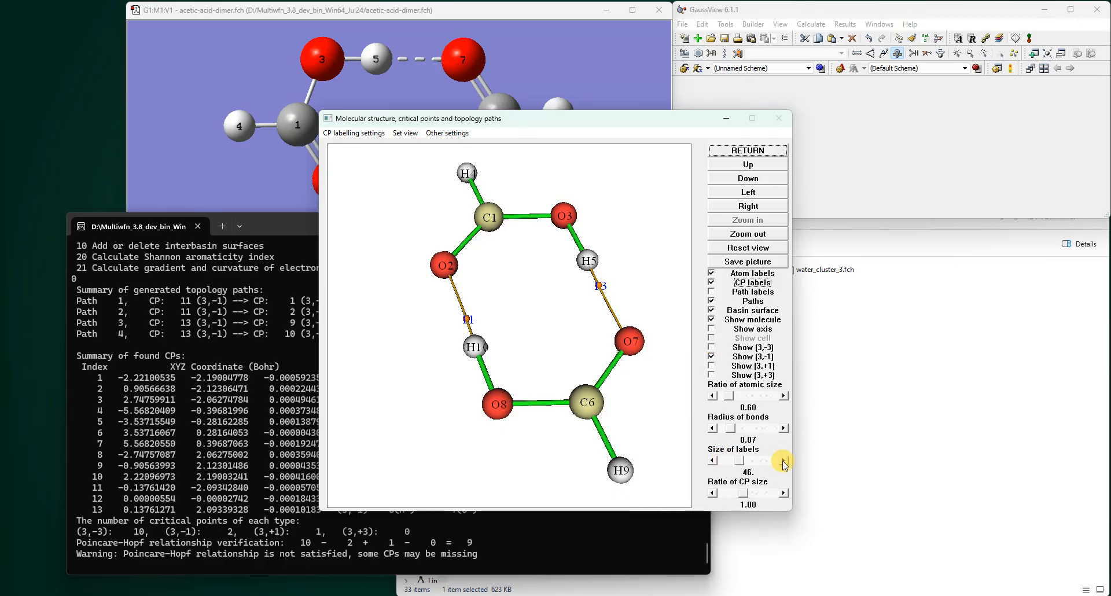
pyautogui.click(713, 461)
pyautogui.click(713, 461)
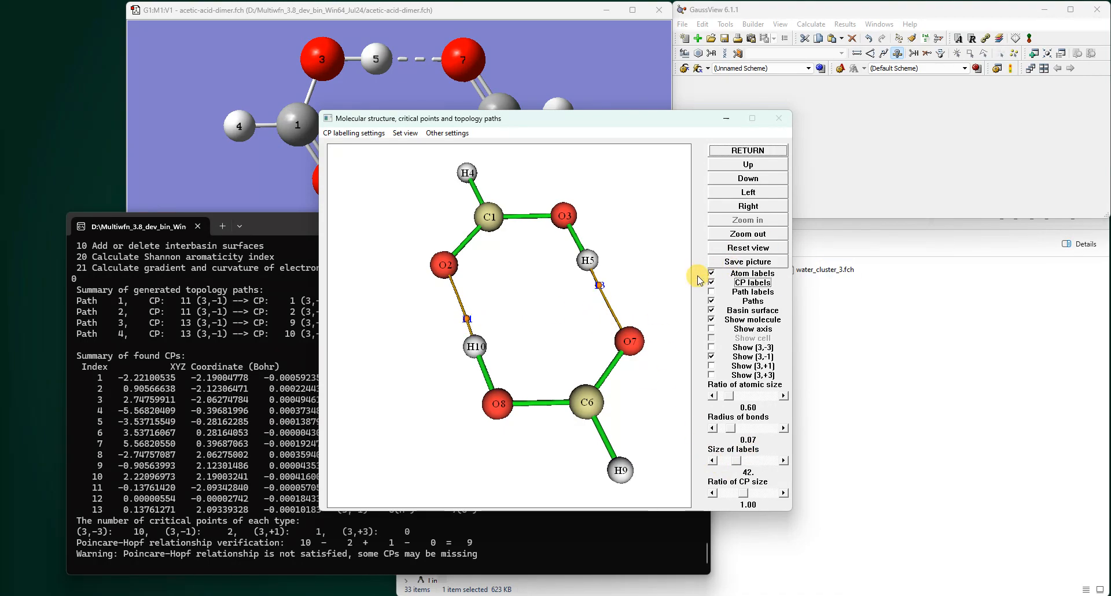
pyautogui.click(745, 264)
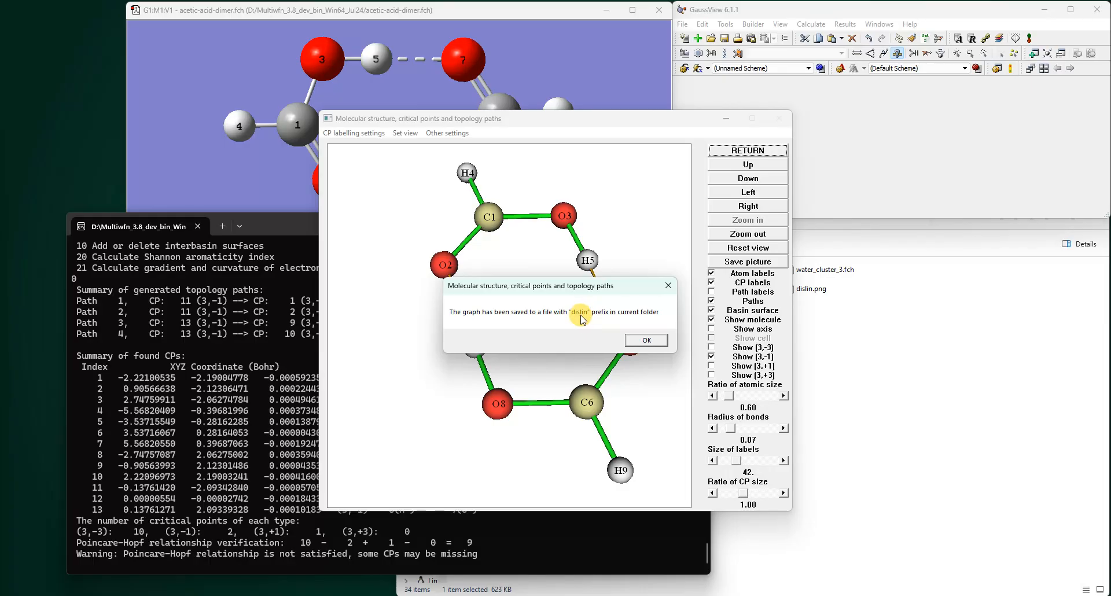
pyautogui.click(645, 339)
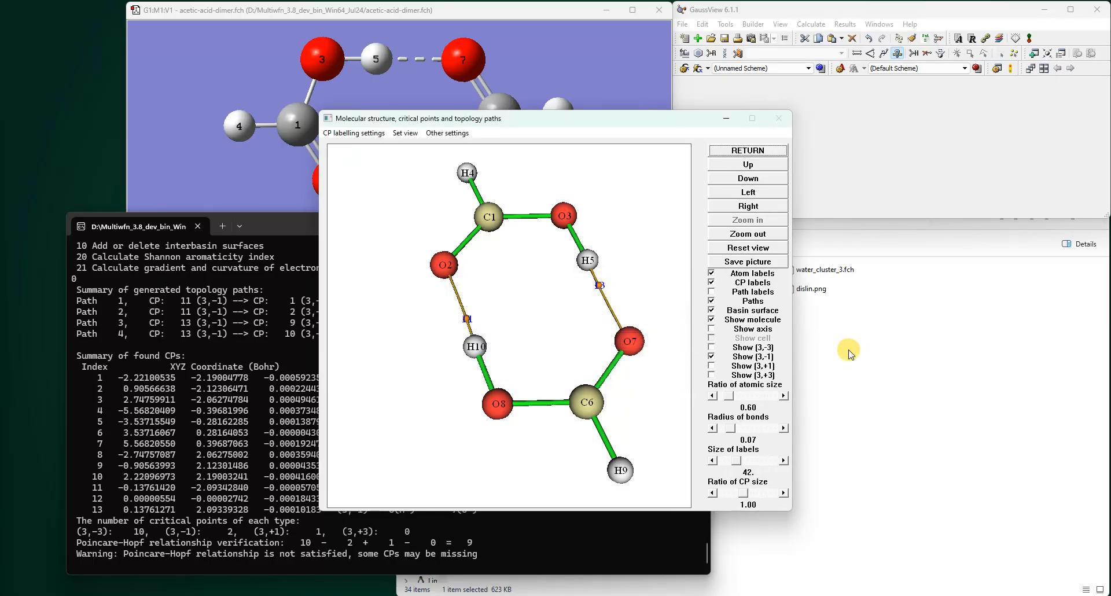
# - Rename the saved picture to acetic-acid-dimer-BCPs.png and move it into the test folder
pyautogui.click(809, 293)
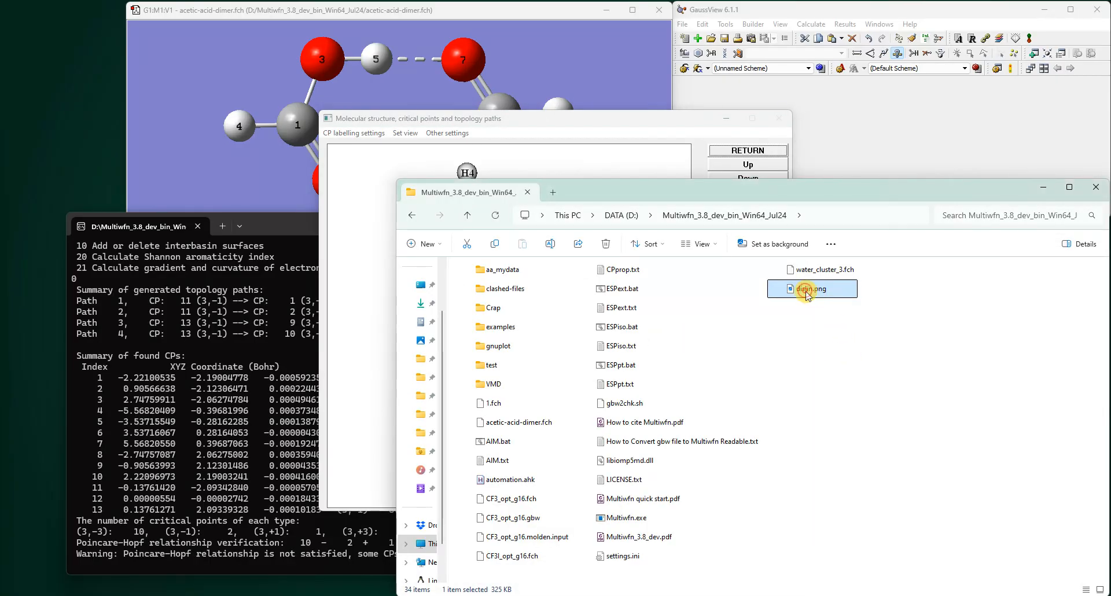
pyautogui.click(808, 294)
pyautogui.write('acet')
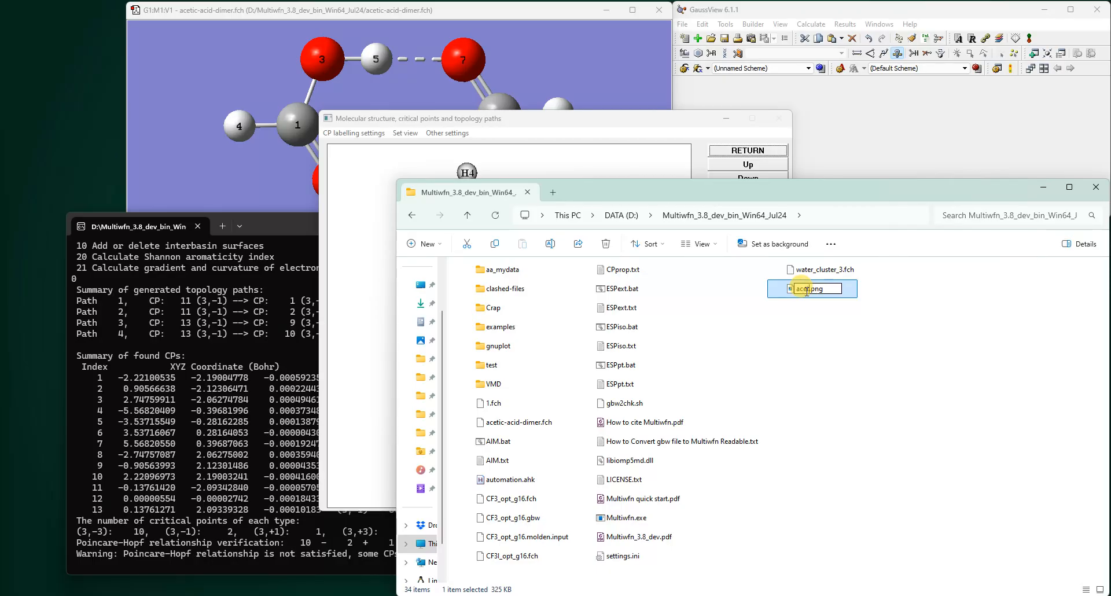
pyautogui.write('ic-acid-dimer-BCPs')
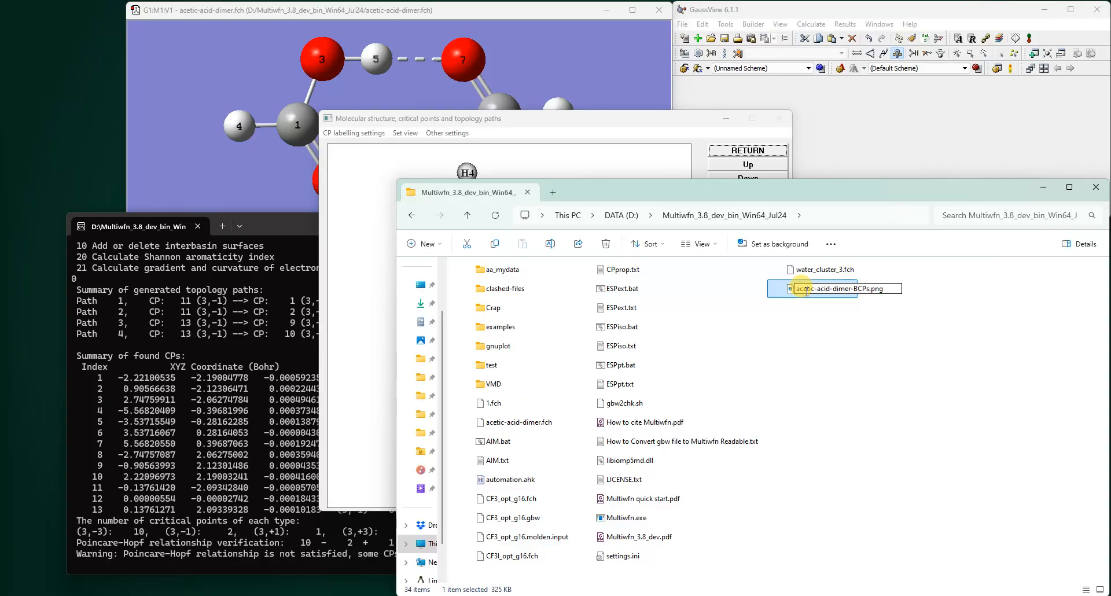
pyautogui.click(910, 369)
pyautogui.moveTo(803, 295); pyautogui.dragTo(492, 365)
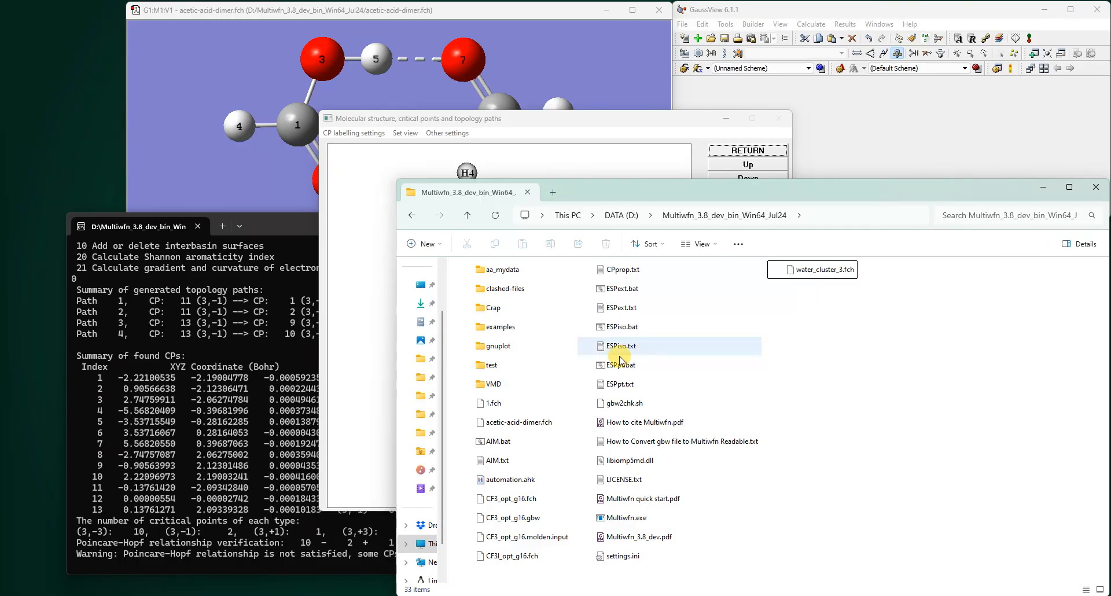
# - Close the structure viewer to return to the topology analysis menu
pyautogui.click(667, 129)
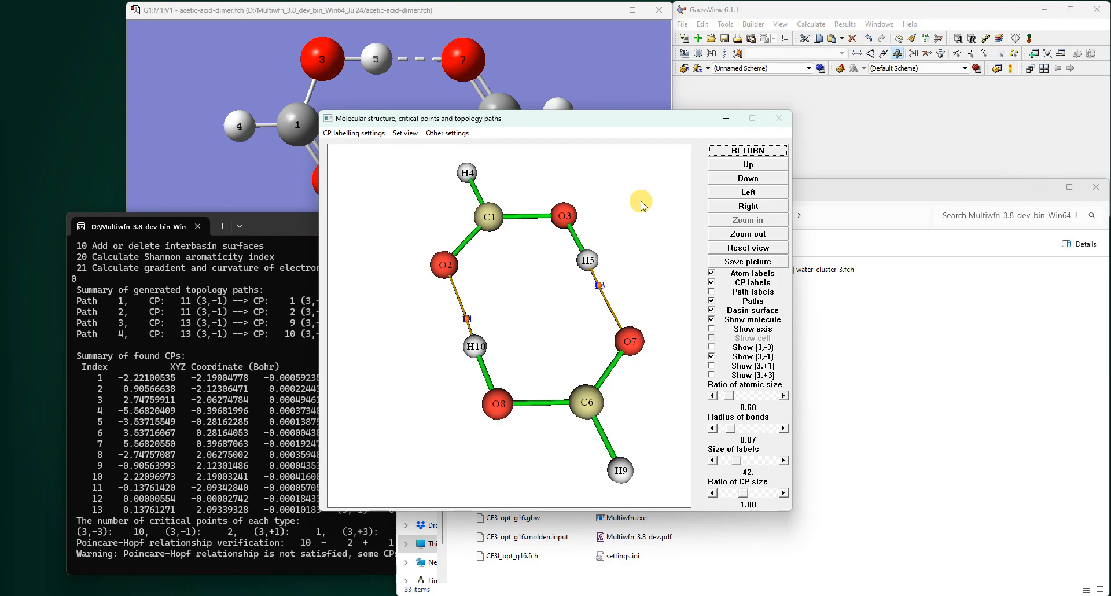
pyautogui.click(755, 152)
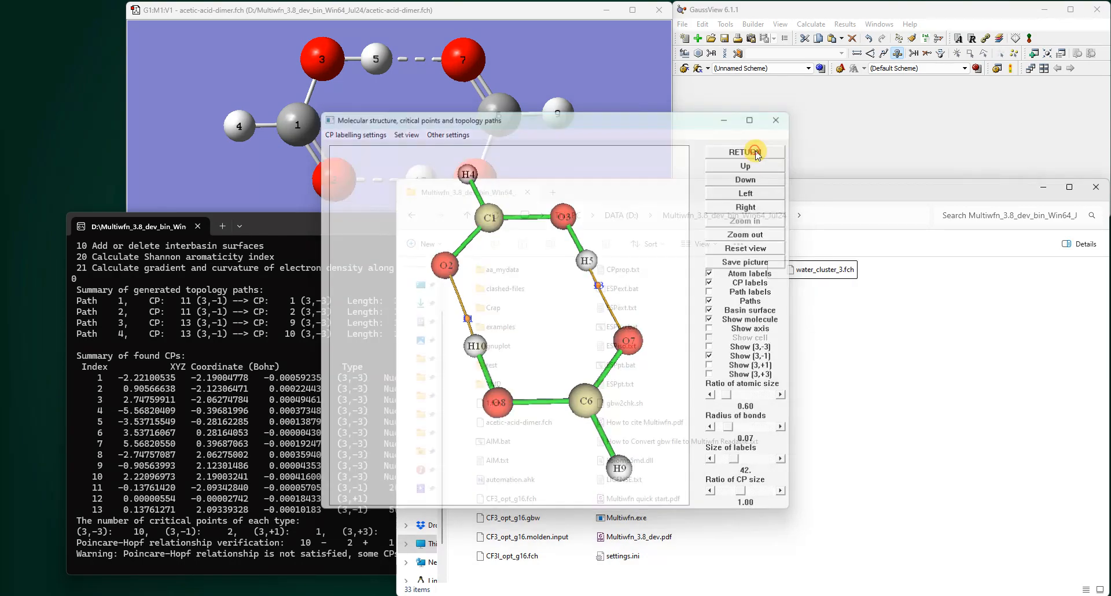
pyautogui.click(210, 413)
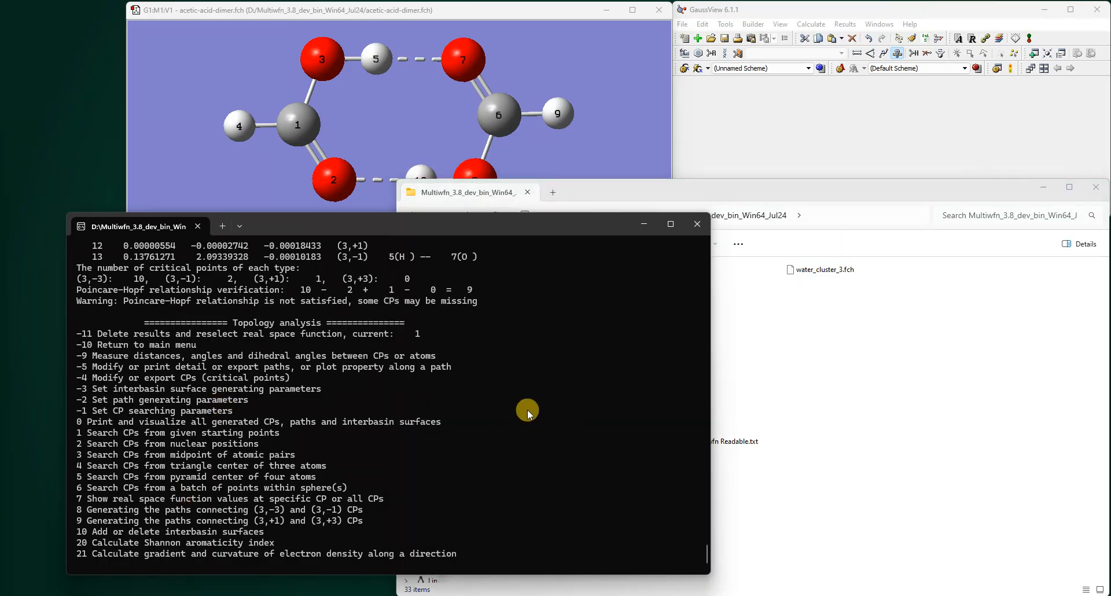
# - Output the real space function values of all CPs to CPprop.txt using option 7 with index 0
pyautogui.click(543, 444)
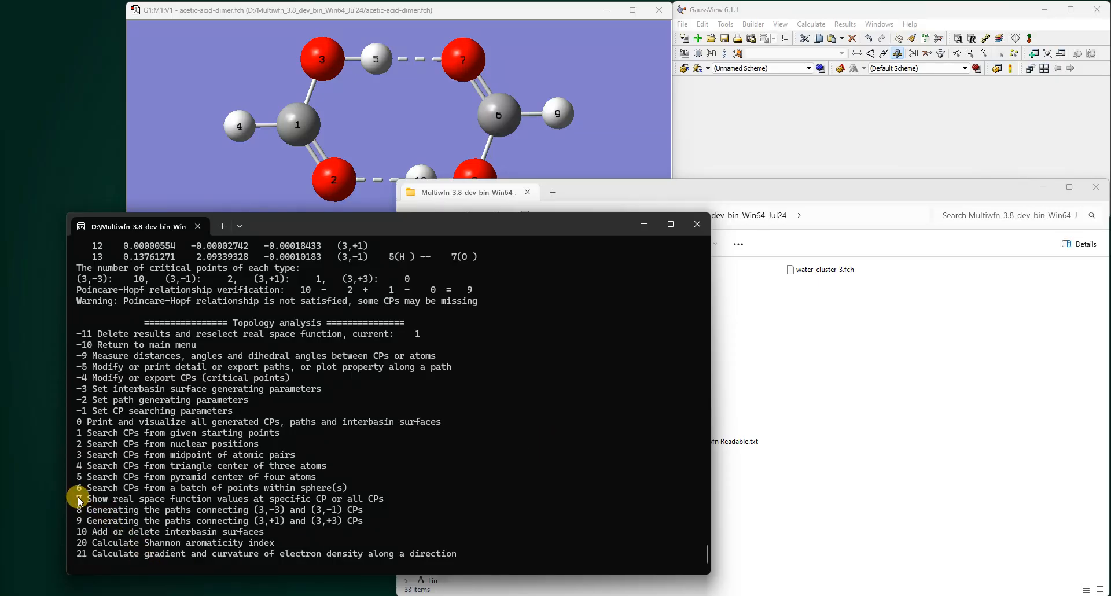
pyautogui.moveTo(79, 501); pyautogui.dragTo(413, 501)
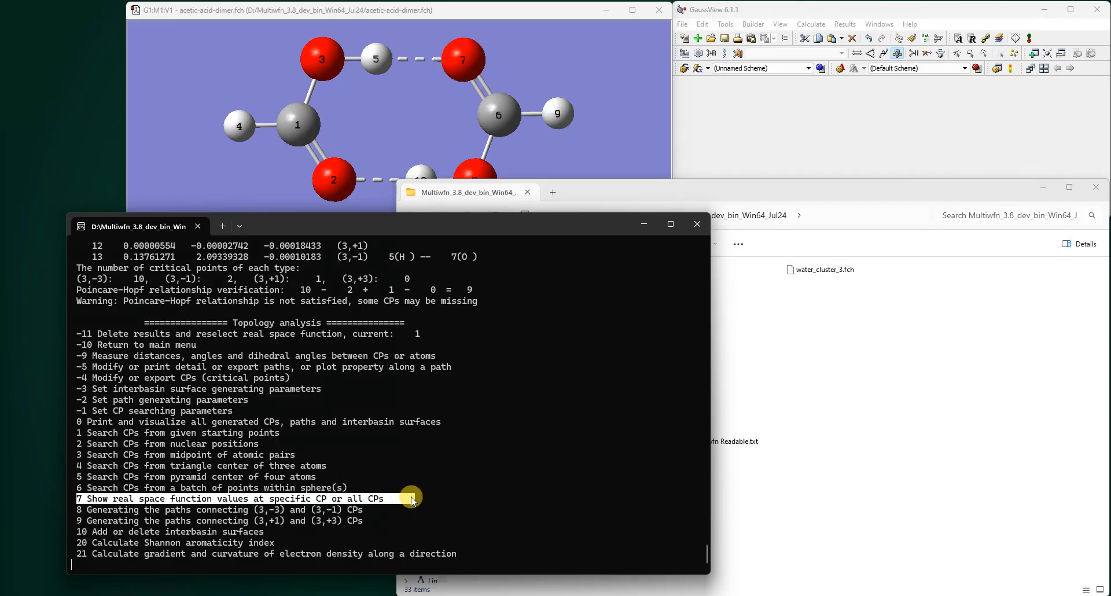
pyautogui.click(506, 454)
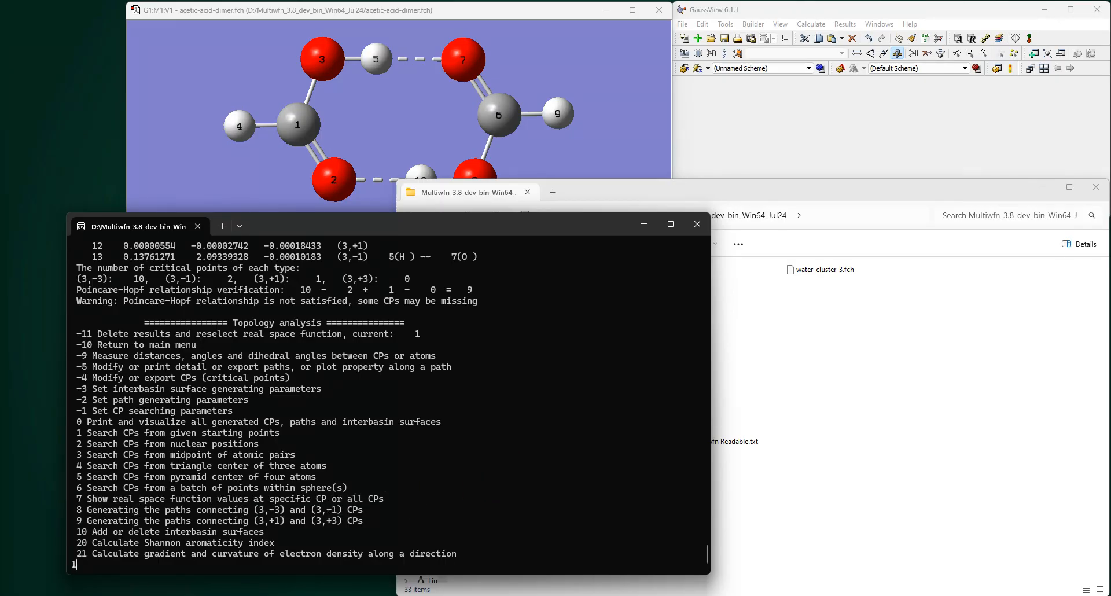
pyautogui.press('Return')
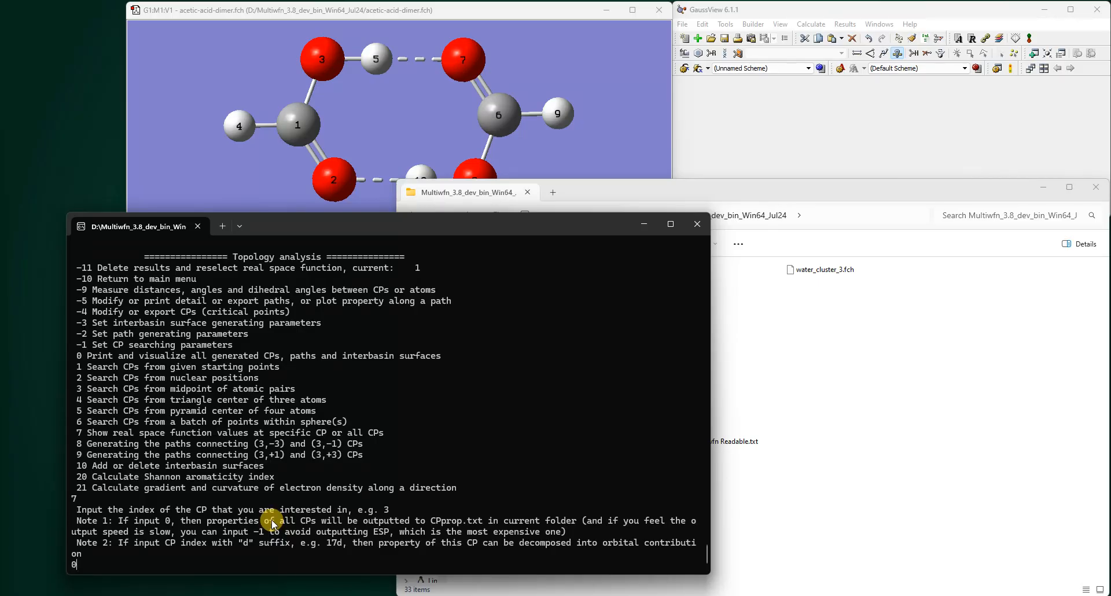
pyautogui.press('Return')
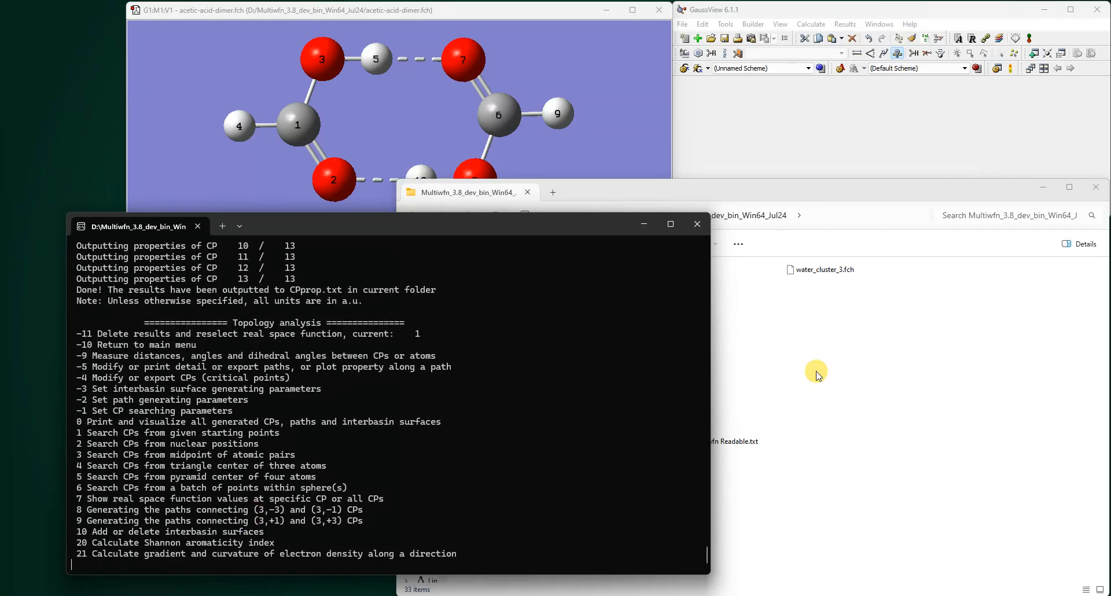
# - Open the generated CPprop.txt file from the program folder
pyautogui.click(818, 366)
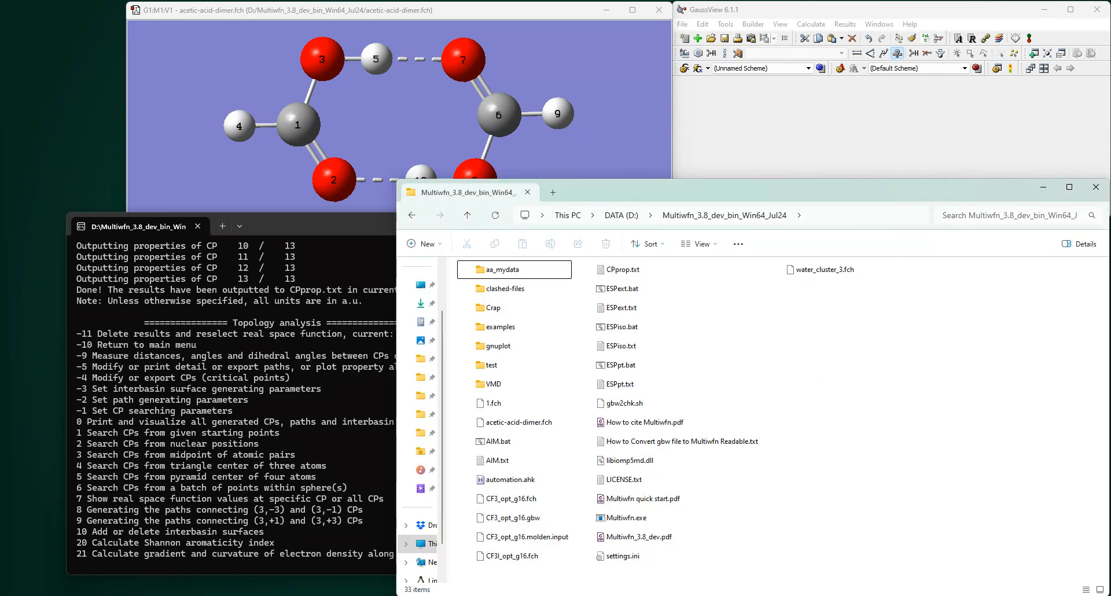
pyautogui.click(635, 276)
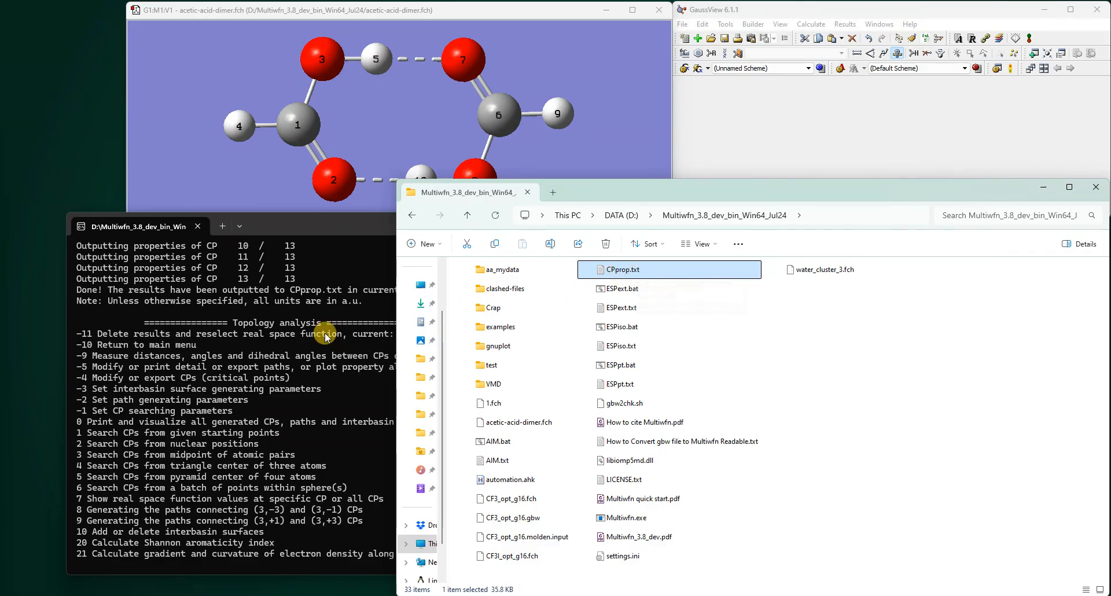
pyautogui.click(358, 315)
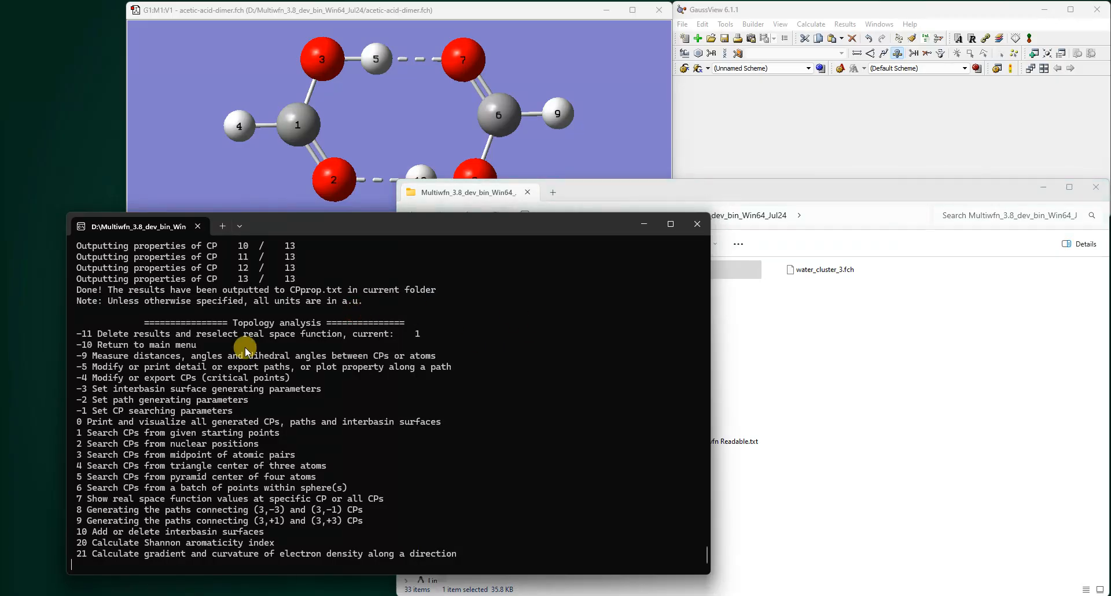
pyautogui.click(656, 232)
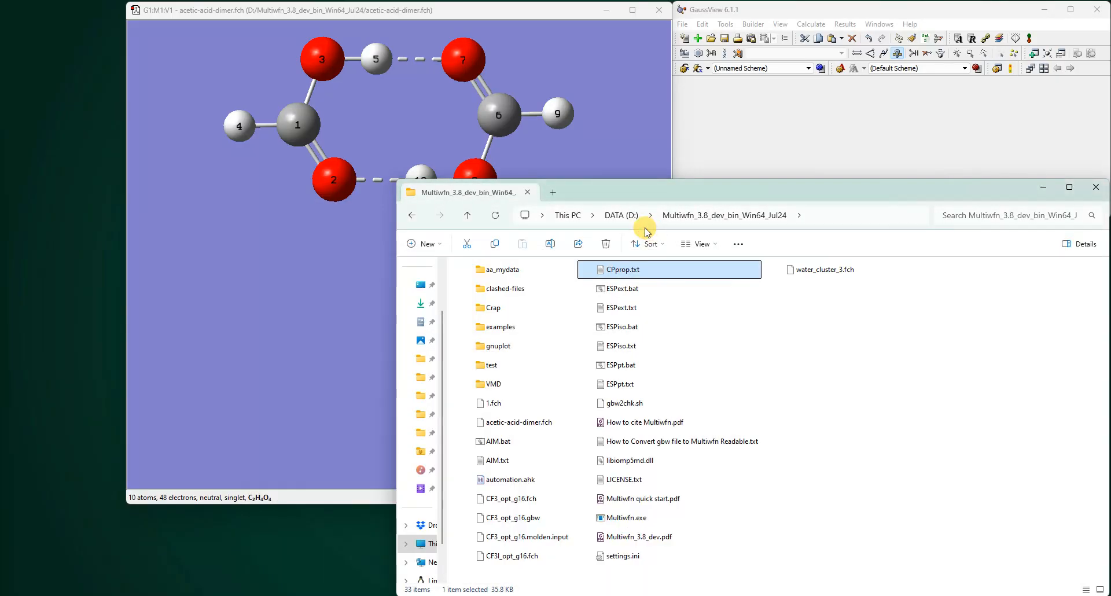
pyautogui.doubleClick(621, 270)
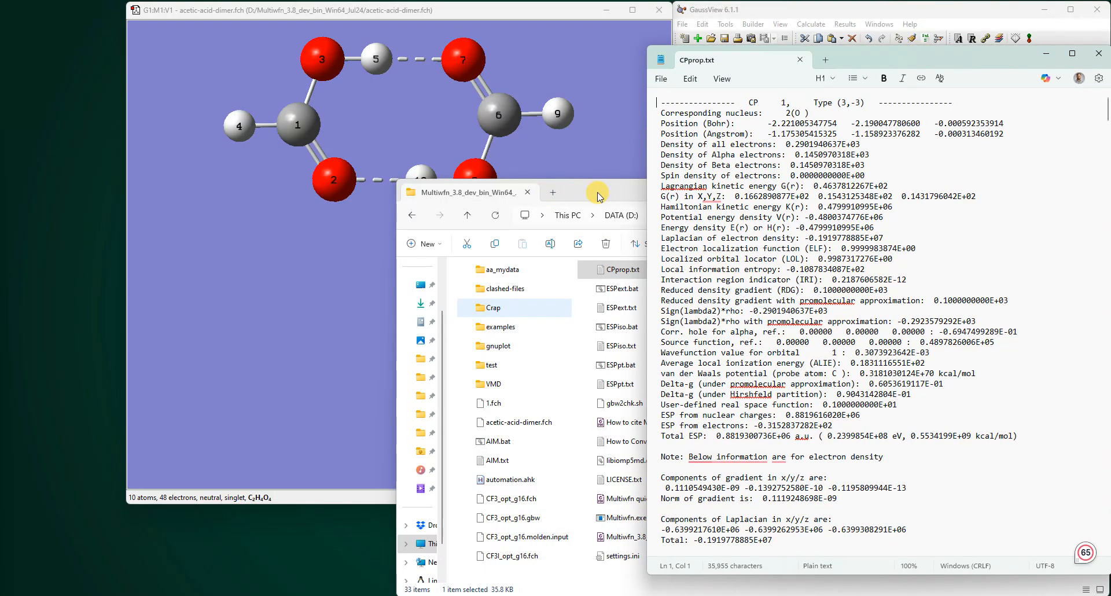
# - Move CPprop.txt into the test folder and open that folder
pyautogui.click(298, 498)
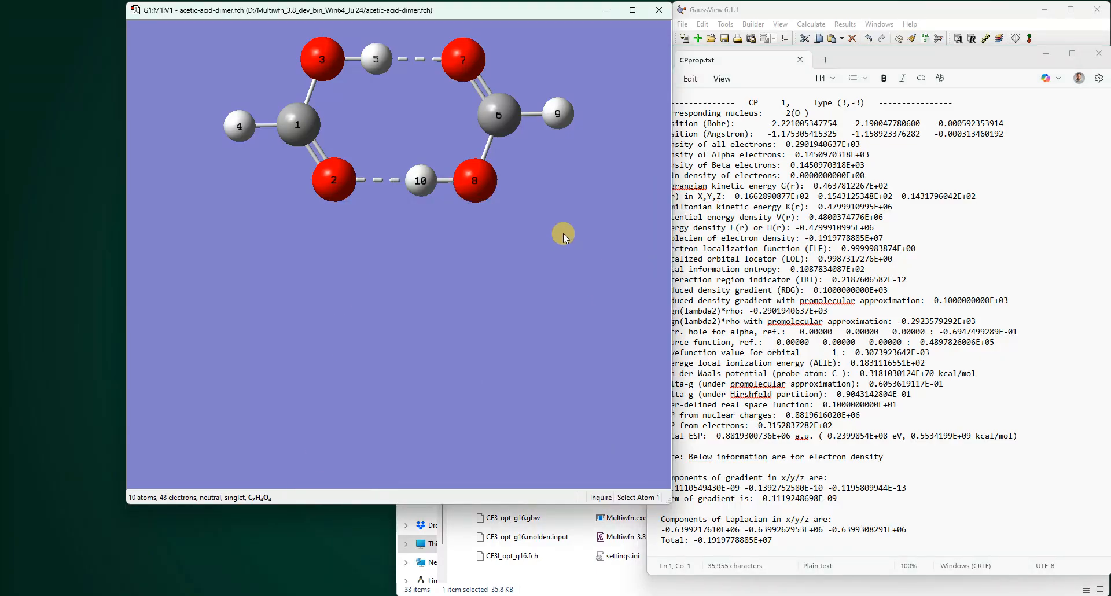
pyautogui.click(700, 165)
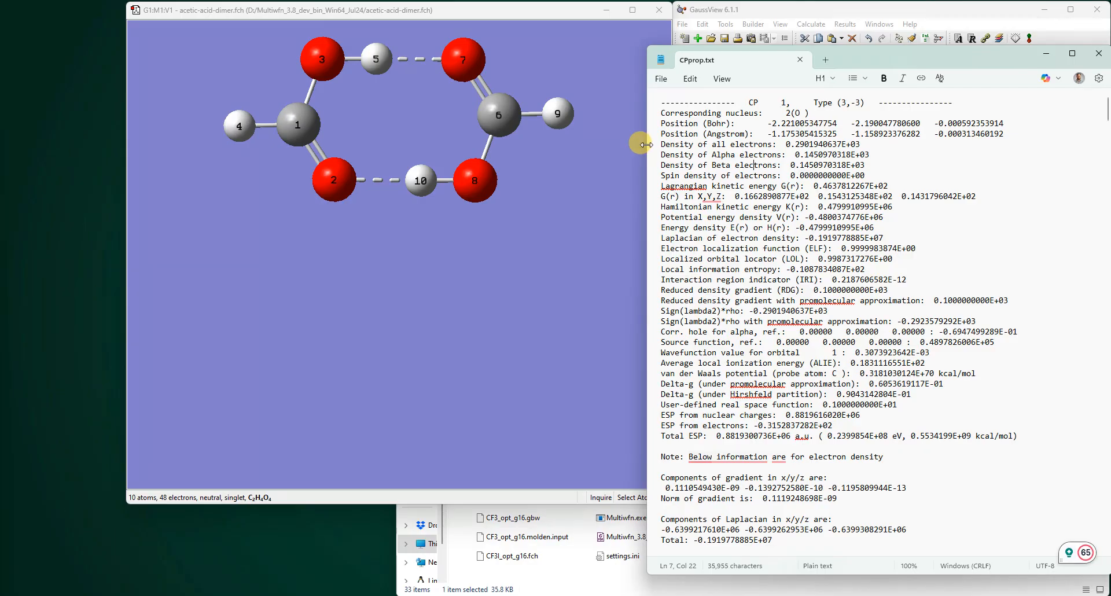
pyautogui.moveTo(646, 144); pyautogui.dragTo(670, 145)
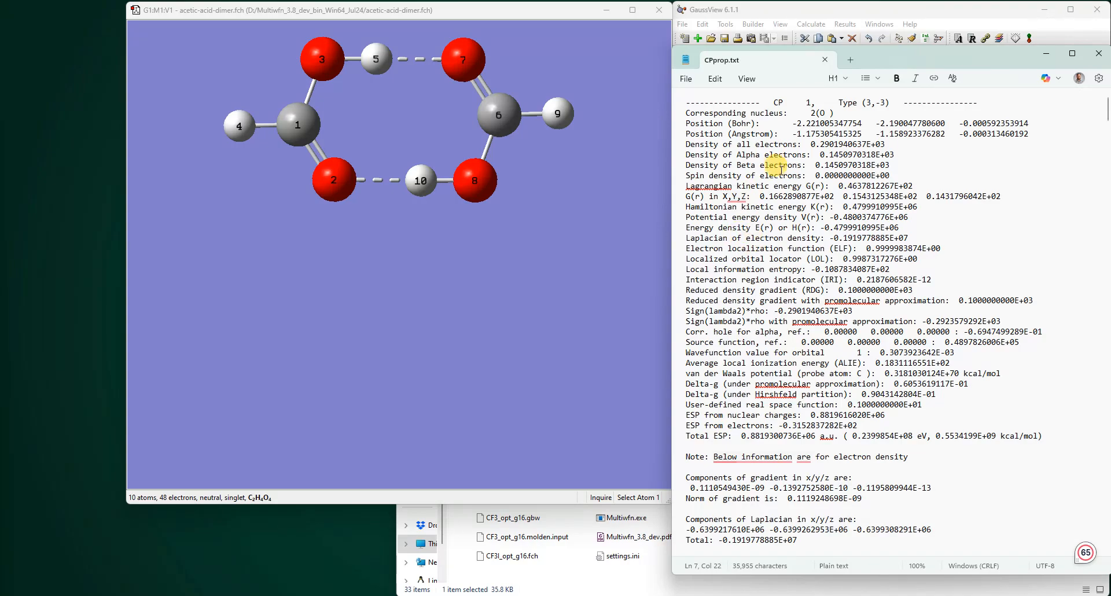
pyautogui.click(641, 591)
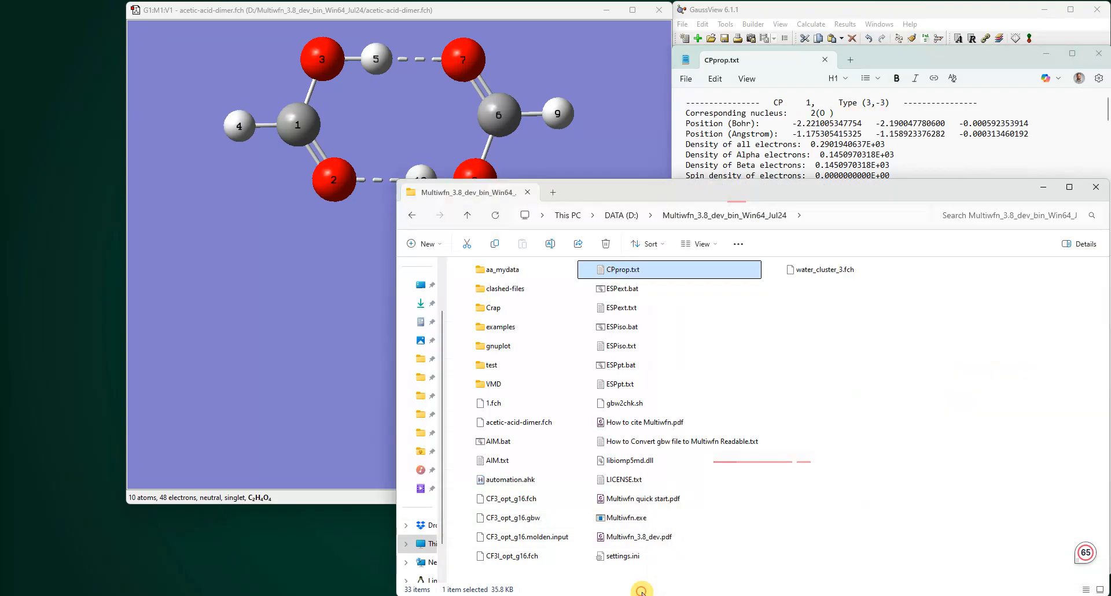
pyautogui.click(824, 62)
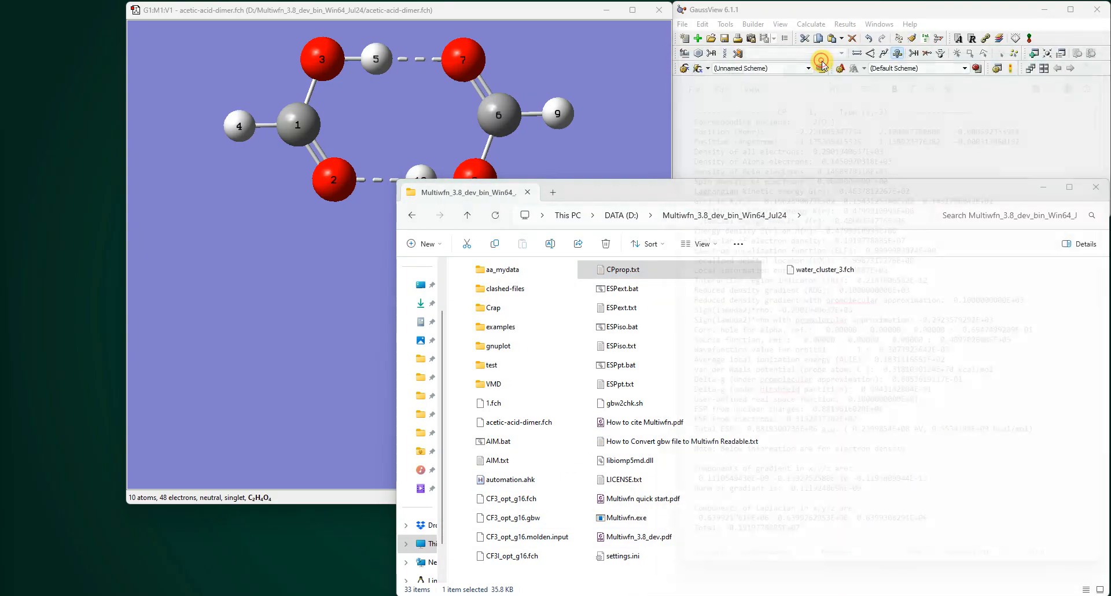
pyautogui.moveTo(614, 269); pyautogui.dragTo(494, 363)
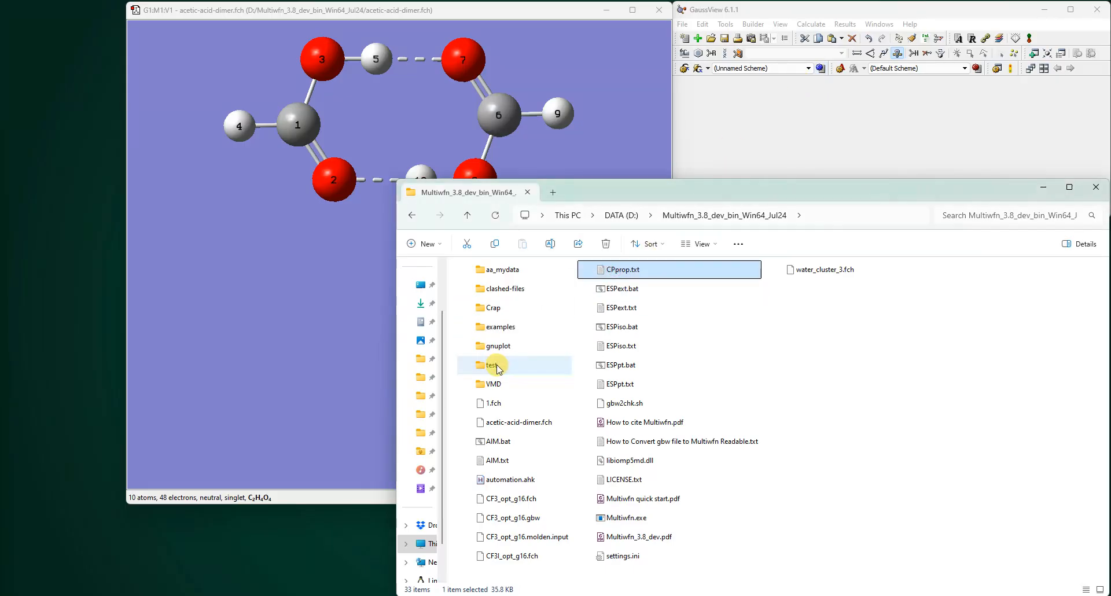
pyautogui.doubleClick(495, 364)
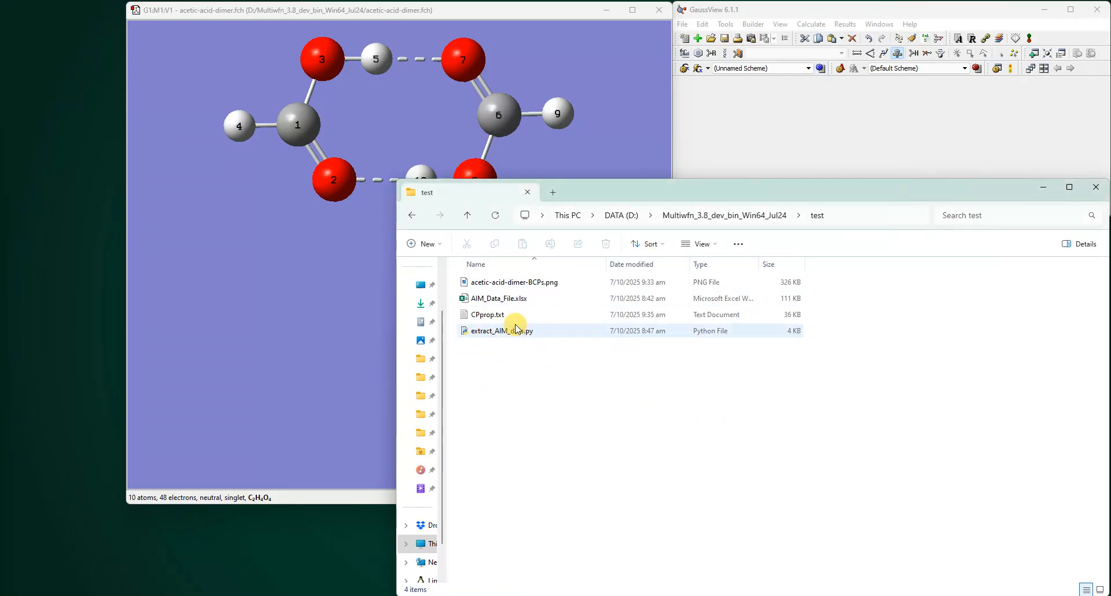
# - Open the acetic-acid-dimer-BCPs.png picture and resize its viewer window
pyautogui.click(512, 284)
pyautogui.doubleClick(517, 282)
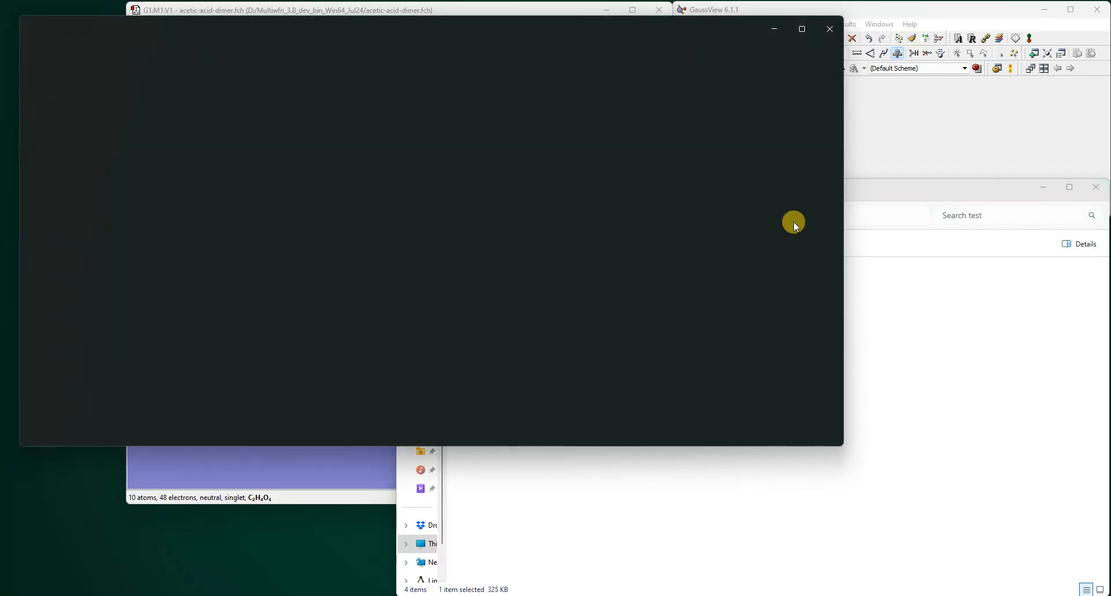
pyautogui.moveTo(841, 202); pyautogui.dragTo(615, 202)
pyautogui.click(660, 10)
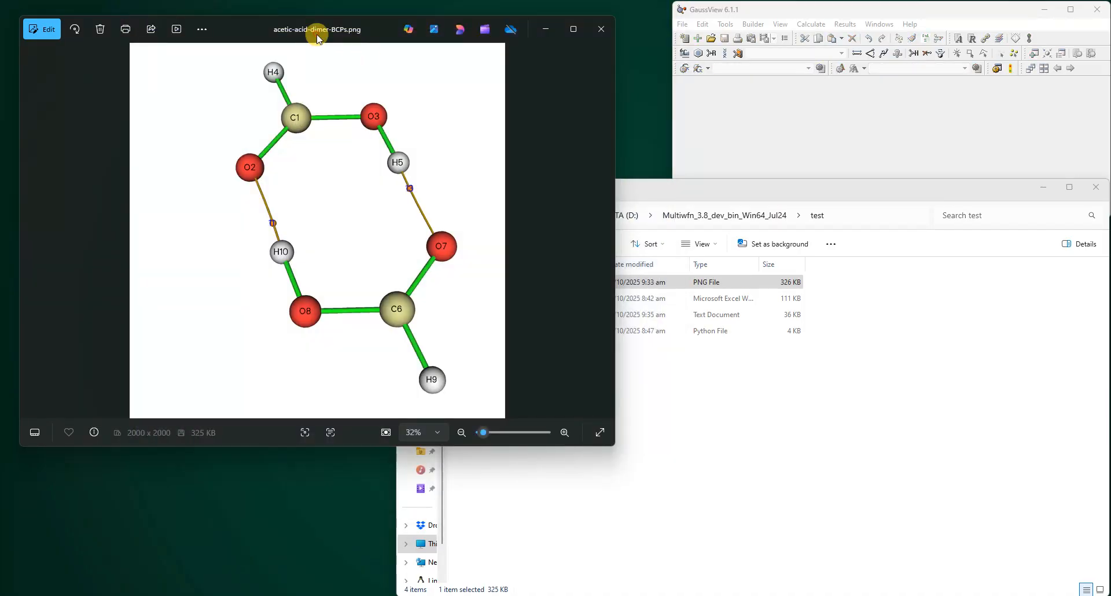
pyautogui.moveTo(316, 32); pyautogui.dragTo(335, 20)
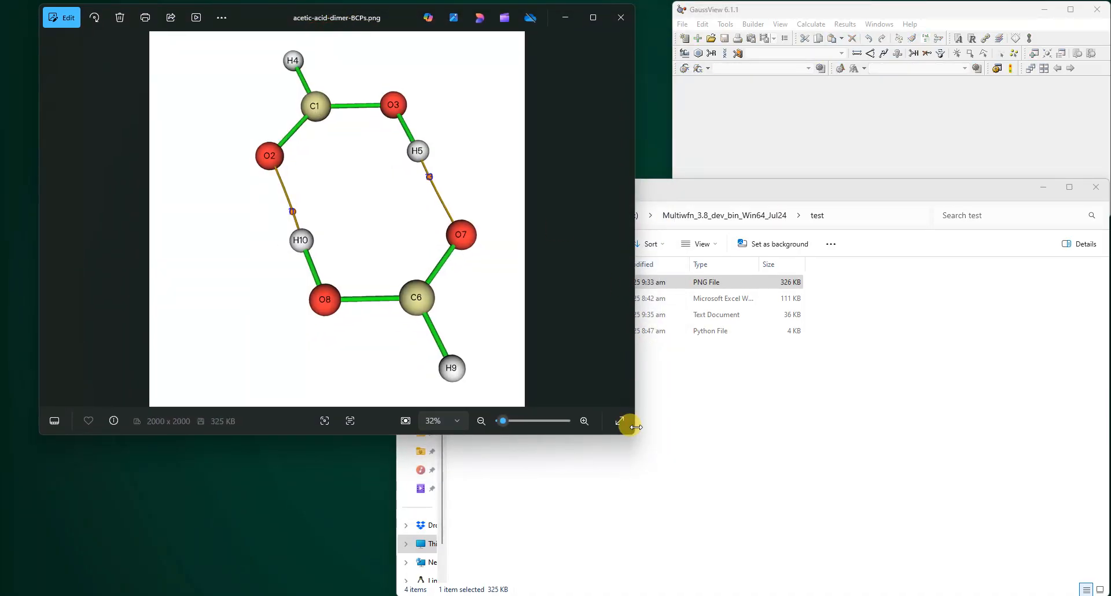
pyautogui.moveTo(634, 434); pyautogui.dragTo(421, 395)
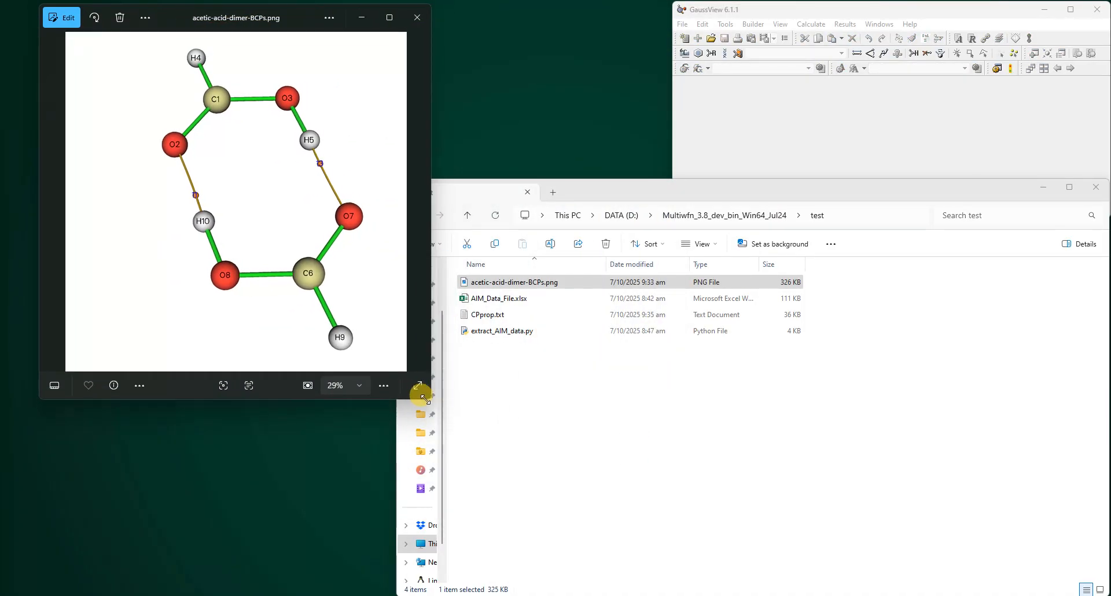
# - Open CPprop.txt from the test folder and place it beside the picture
pyautogui.doubleClick(487, 314)
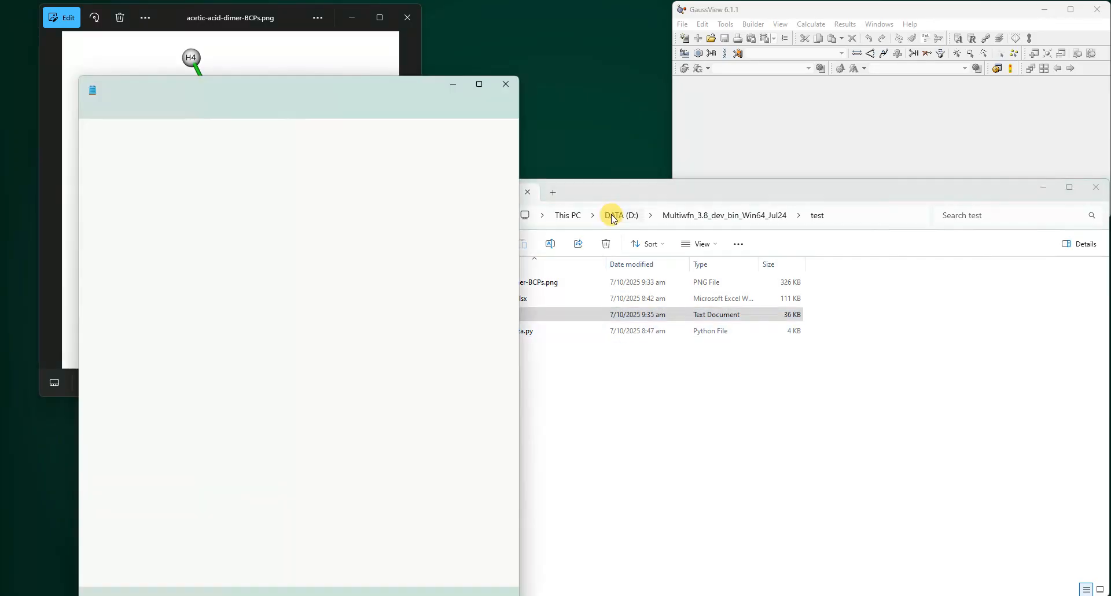
pyautogui.moveTo(466, 86); pyautogui.dragTo(873, 17)
pyautogui.moveTo(260, 17); pyautogui.dragTo(506, 20)
pyautogui.click(779, 228)
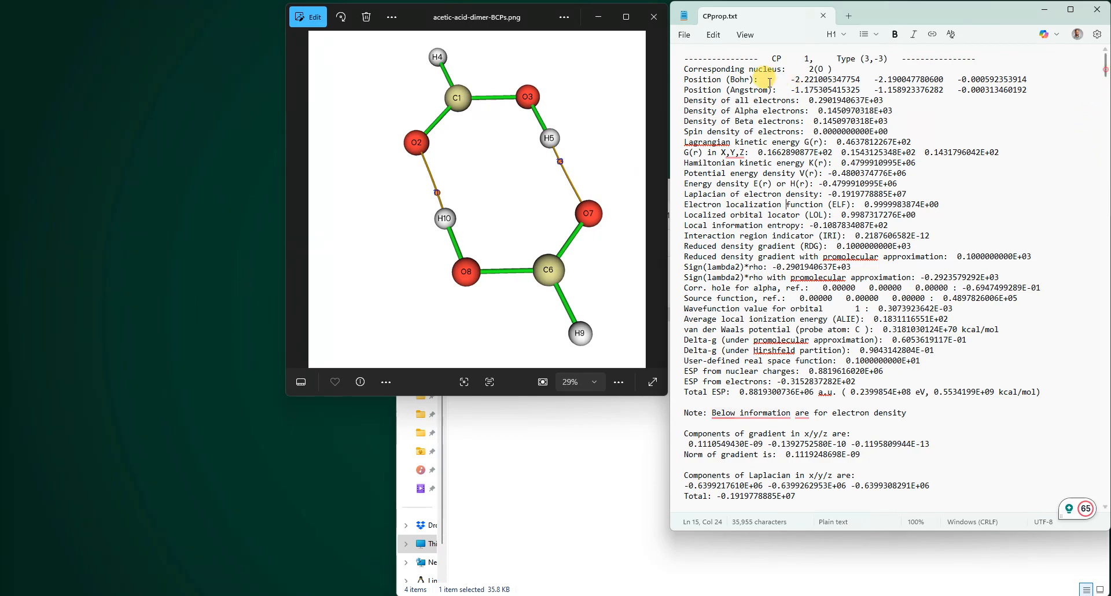
# - Scroll through CPprop.txt to the (3,-1) CP 11 between O2 and H10 and select its property block
pyautogui.moveTo(771, 58); pyautogui.dragTo(823, 58)
pyautogui.moveTo(1104, 65); pyautogui.dragTo(1080, 405)
pyautogui.scroll(-5, 824, 347)
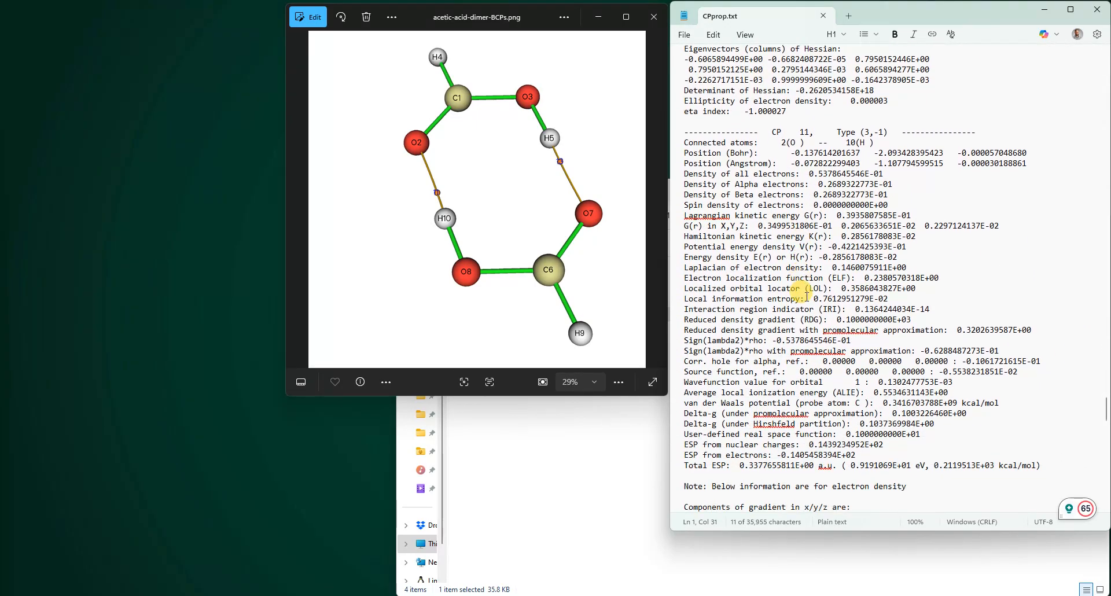
pyautogui.scroll(-1, 806, 296)
pyautogui.click(859, 100)
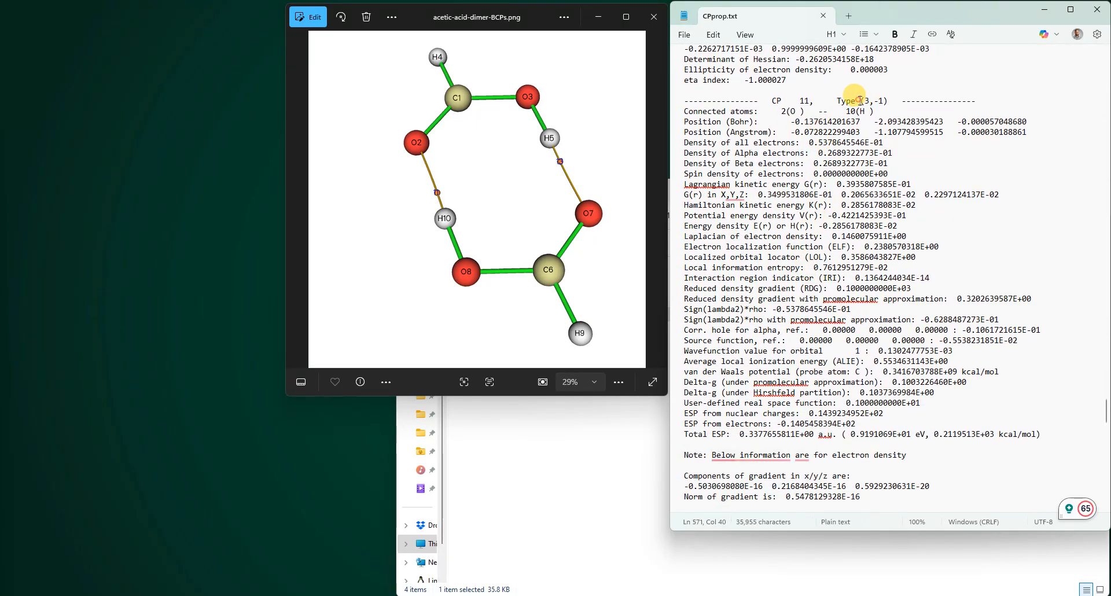
pyautogui.moveTo(859, 100); pyautogui.dragTo(888, 100)
pyautogui.click(878, 101)
pyautogui.scroll(-1, 756, 91)
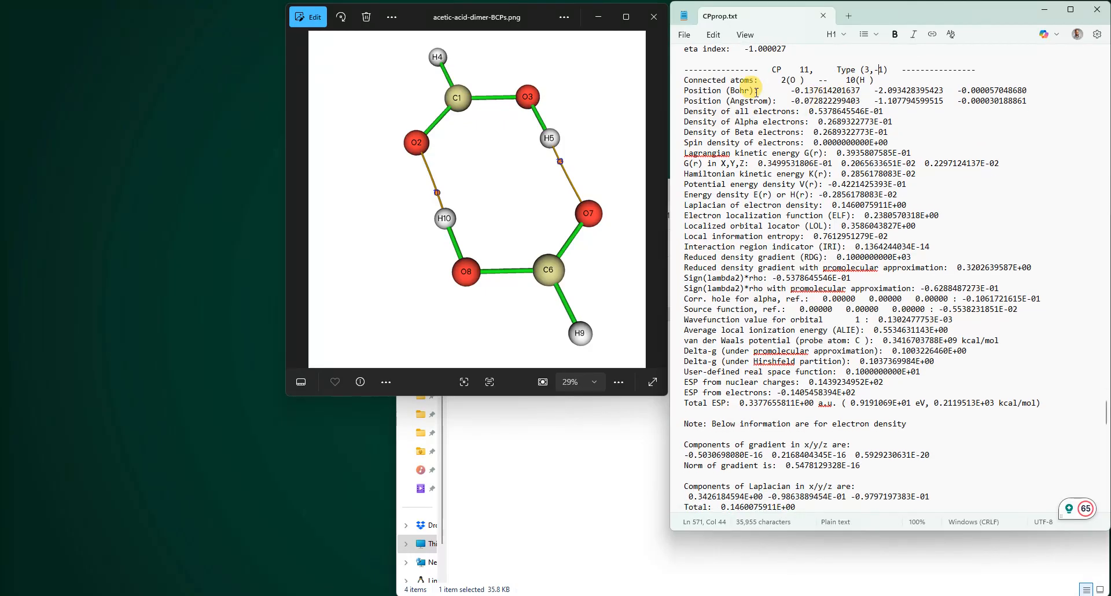
pyautogui.moveTo(778, 80); pyautogui.dragTo(870, 81)
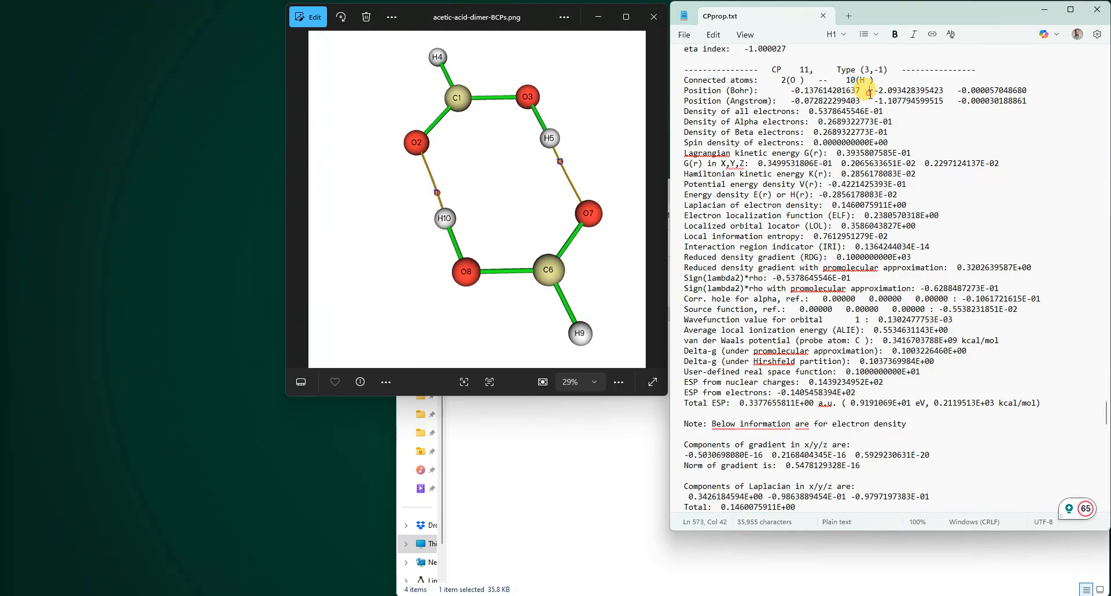
pyautogui.moveTo(679, 91); pyautogui.dragTo(983, 371)
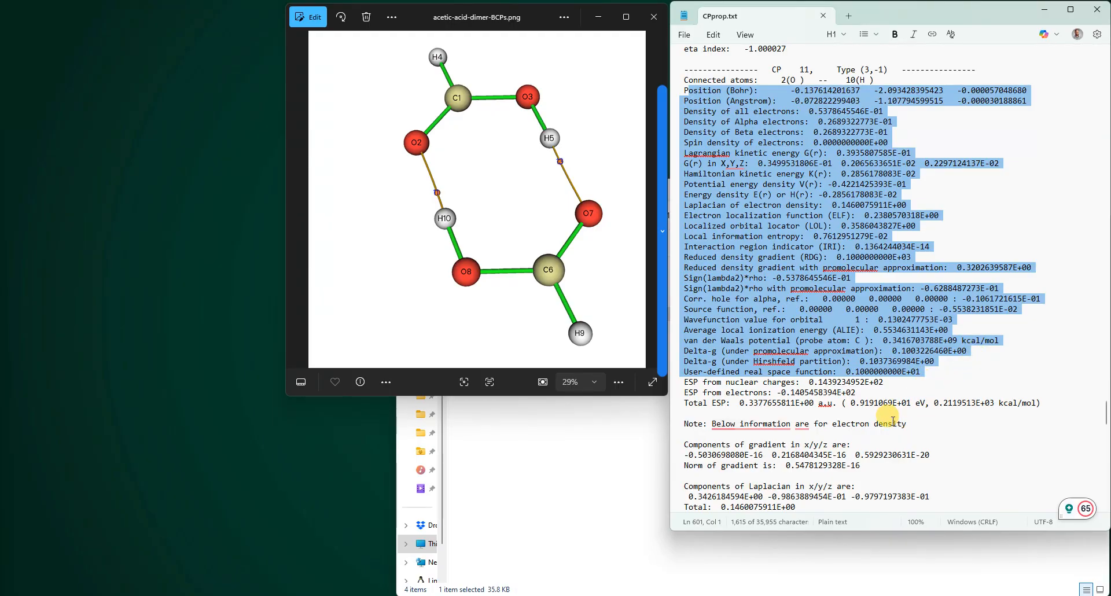
# - Bring up the terminal and the test folder, and select the extract_AIM_data.py script there
pyautogui.moveTo(718, 595)
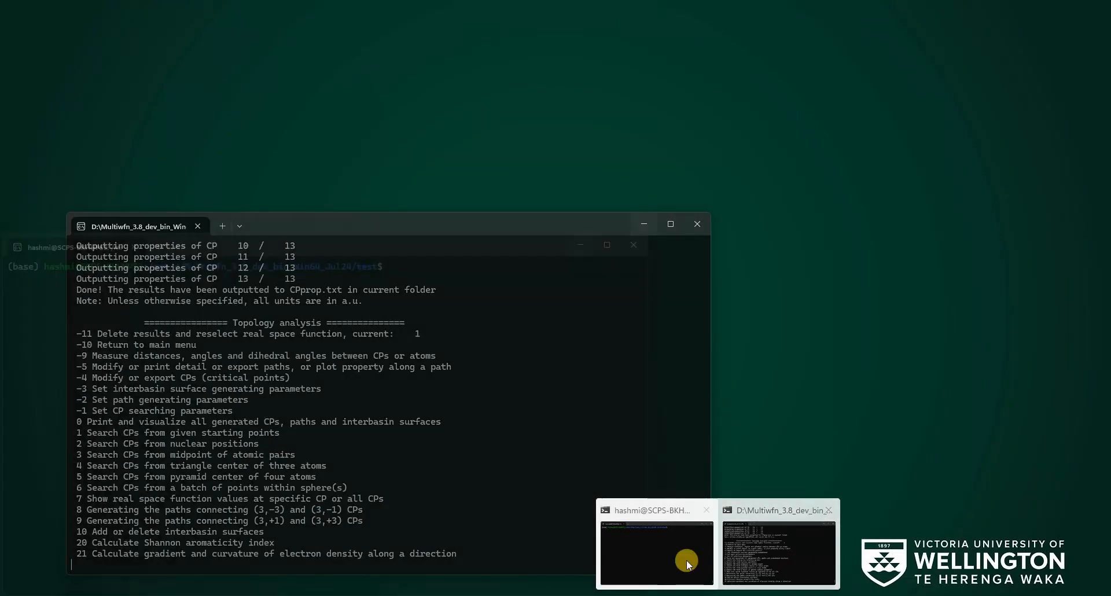
pyautogui.click(686, 561)
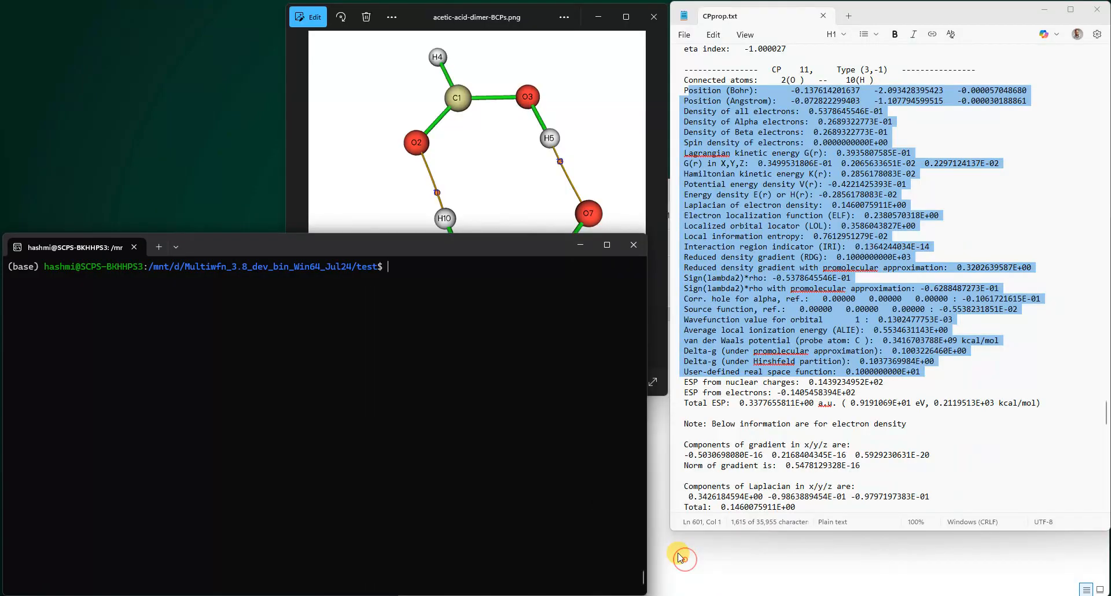
pyautogui.click(760, 567)
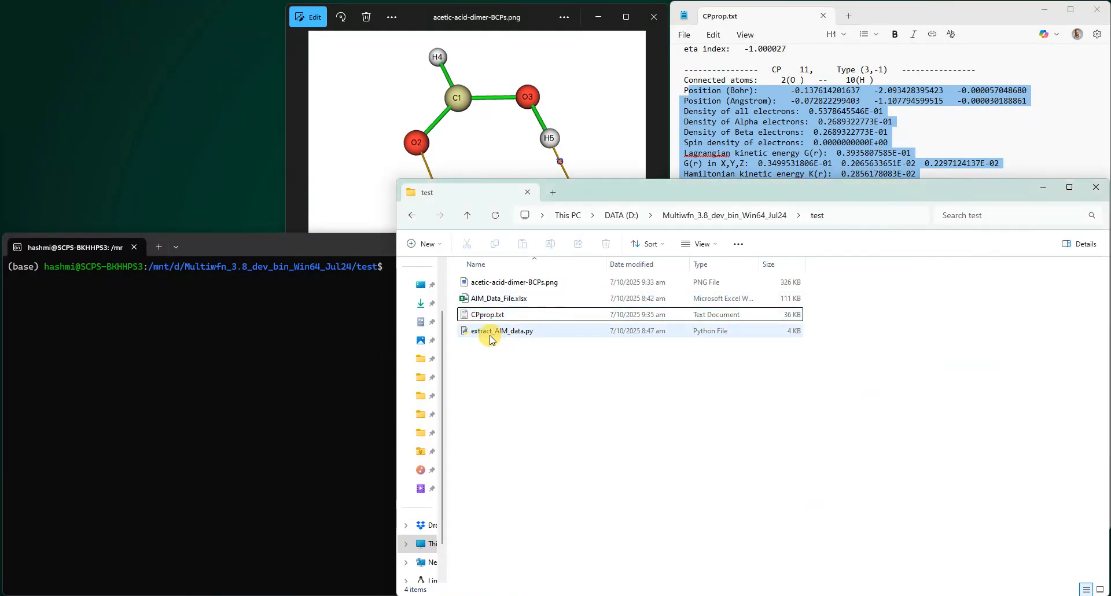
pyautogui.click(511, 333)
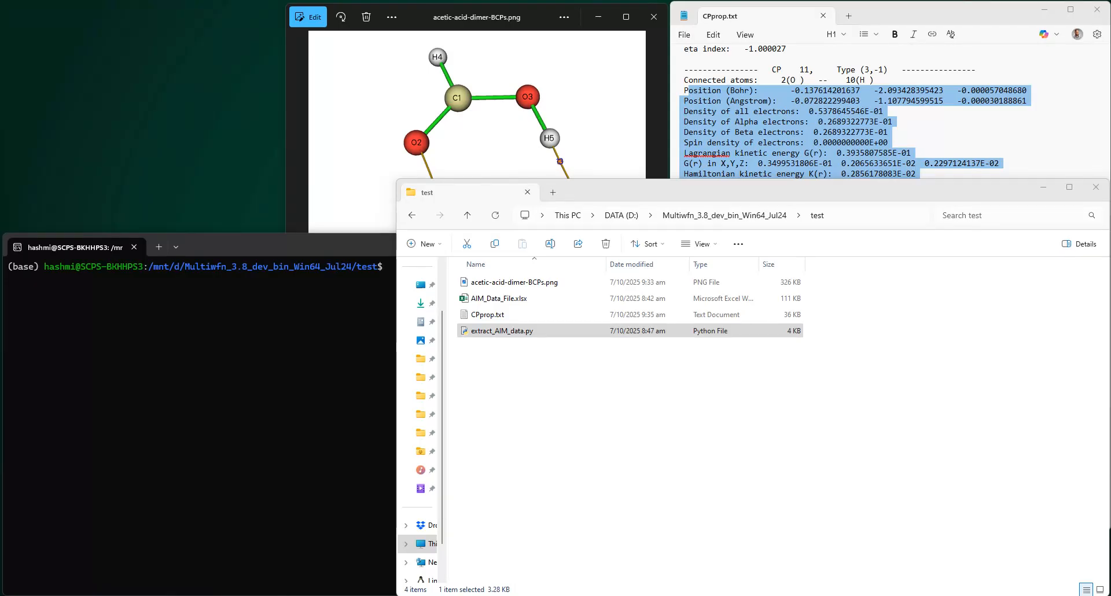
# - Browse the Multiwfn_3.8_dev_bin_Win64_Jul24 GitHub repository file list showing the script and AIM_Data_File.xlsx, then minimize it
pyautogui.moveTo(0, 50); pyautogui.dragTo(546, 43)
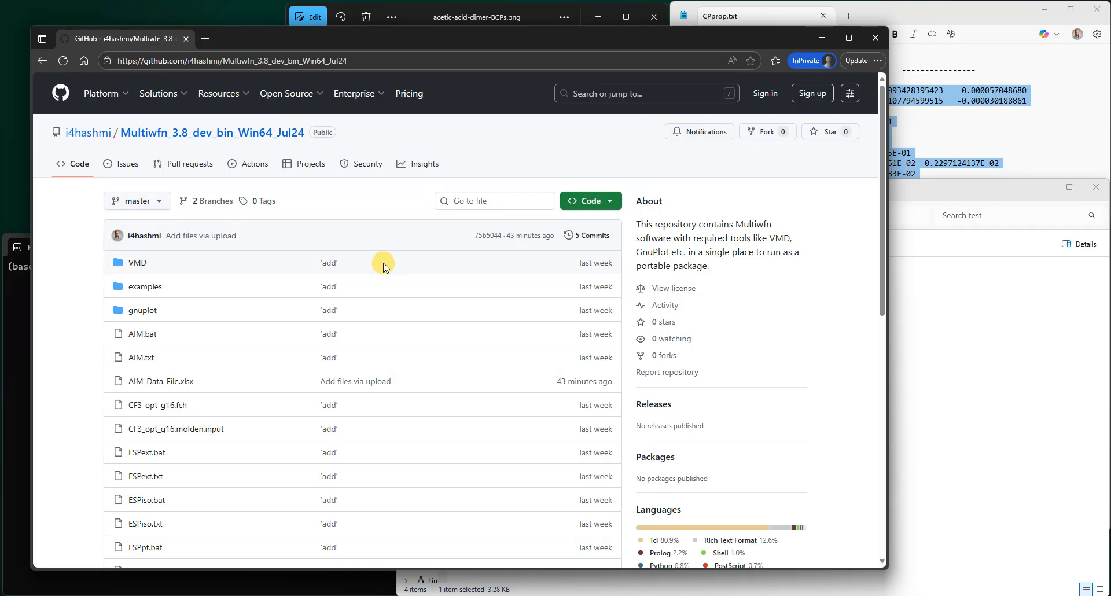
pyautogui.scroll(-2, 203, 285)
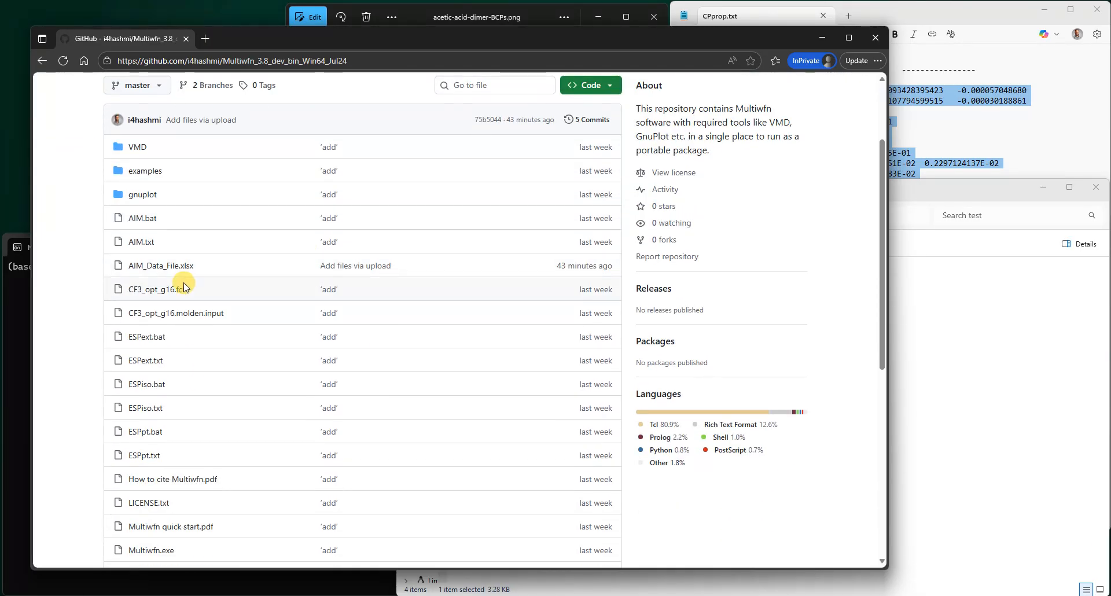
pyautogui.scroll(-1, 188, 365)
pyautogui.scroll(-2, 184, 347)
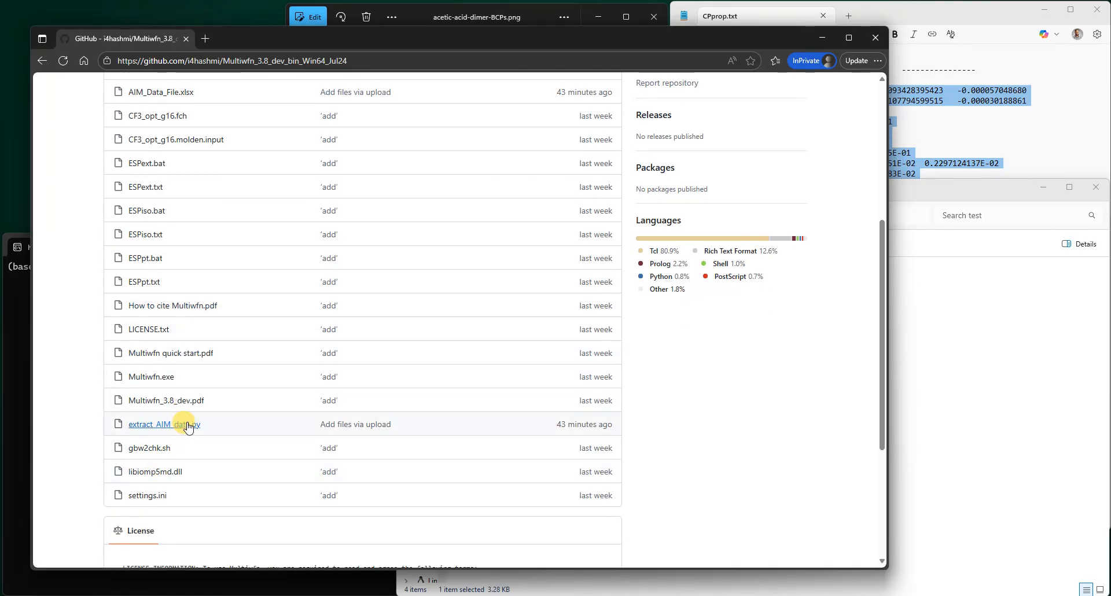
pyautogui.scroll(1, 174, 428)
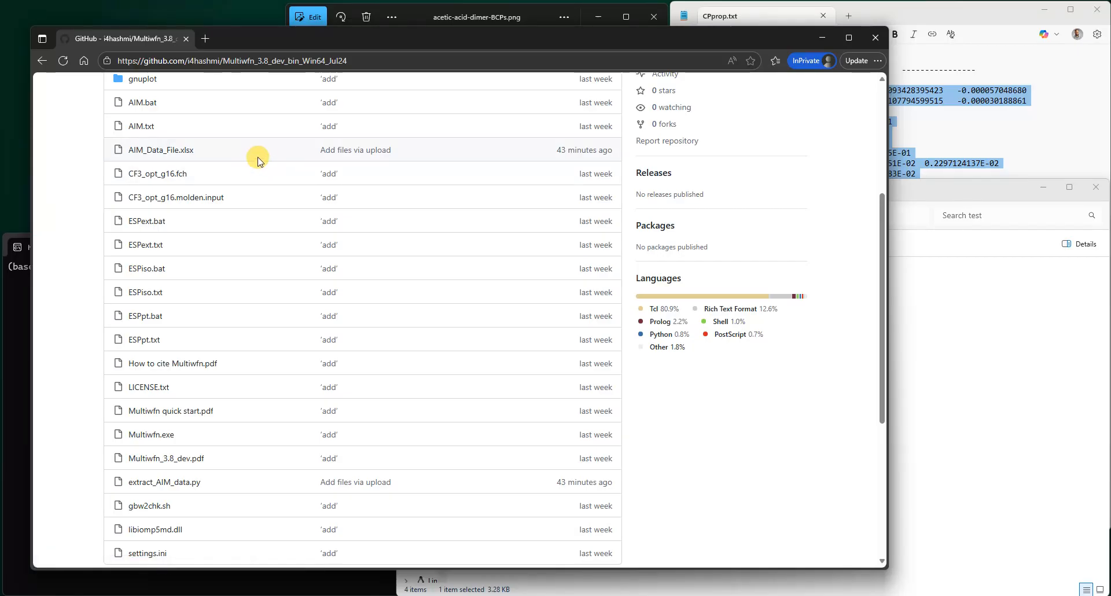
pyautogui.click(821, 37)
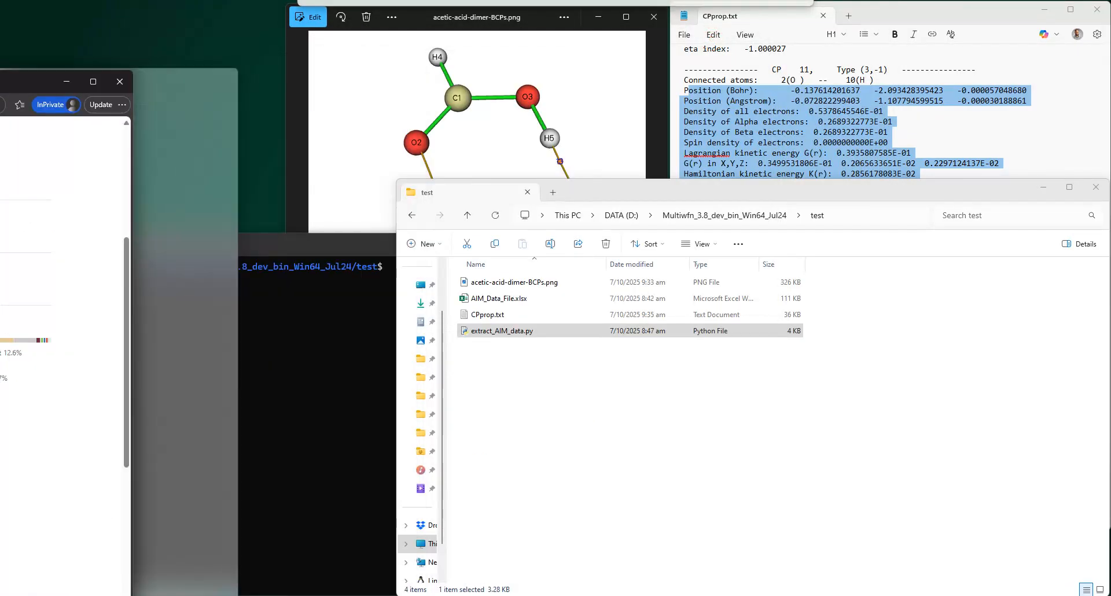
# - Run python3 extract_AIM_data.py CPprop.txt in the terminal inside the test folder
pyautogui.click(535, 298)
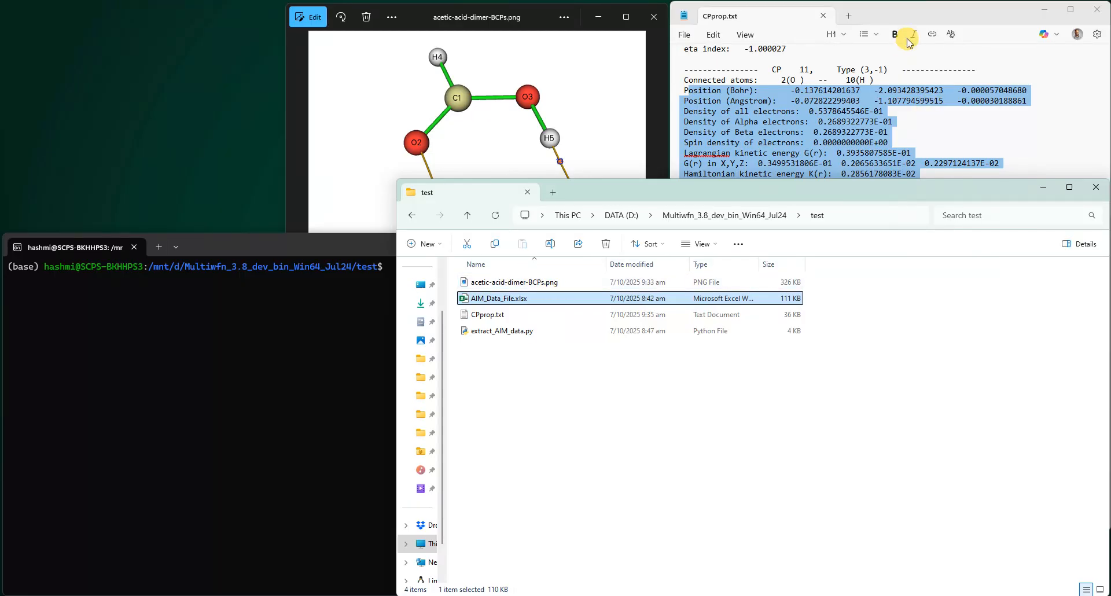
pyautogui.click(909, 9)
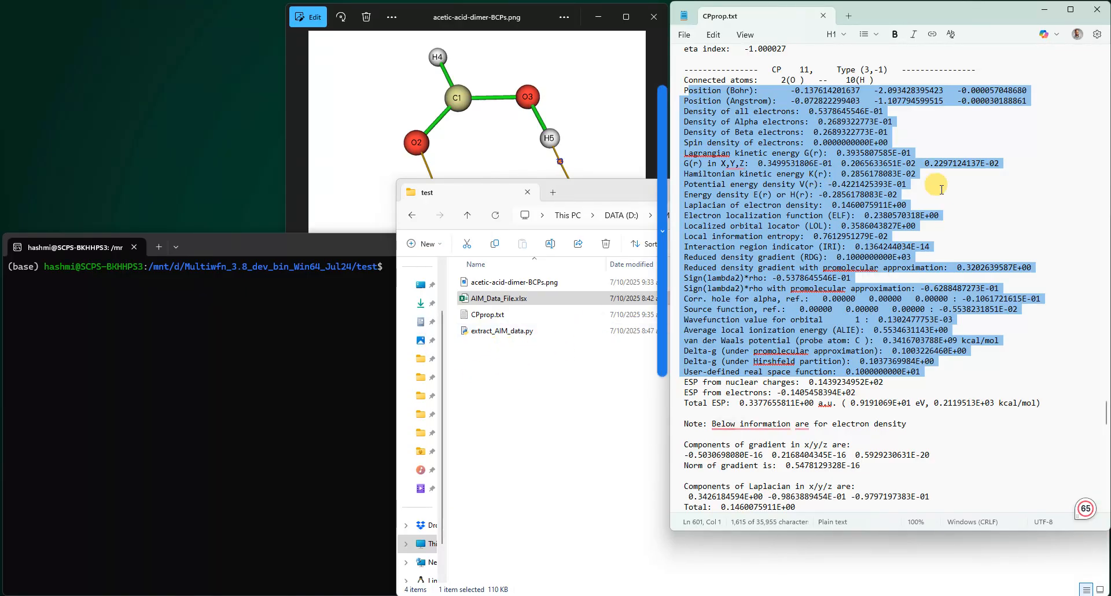
pyautogui.click(340, 441)
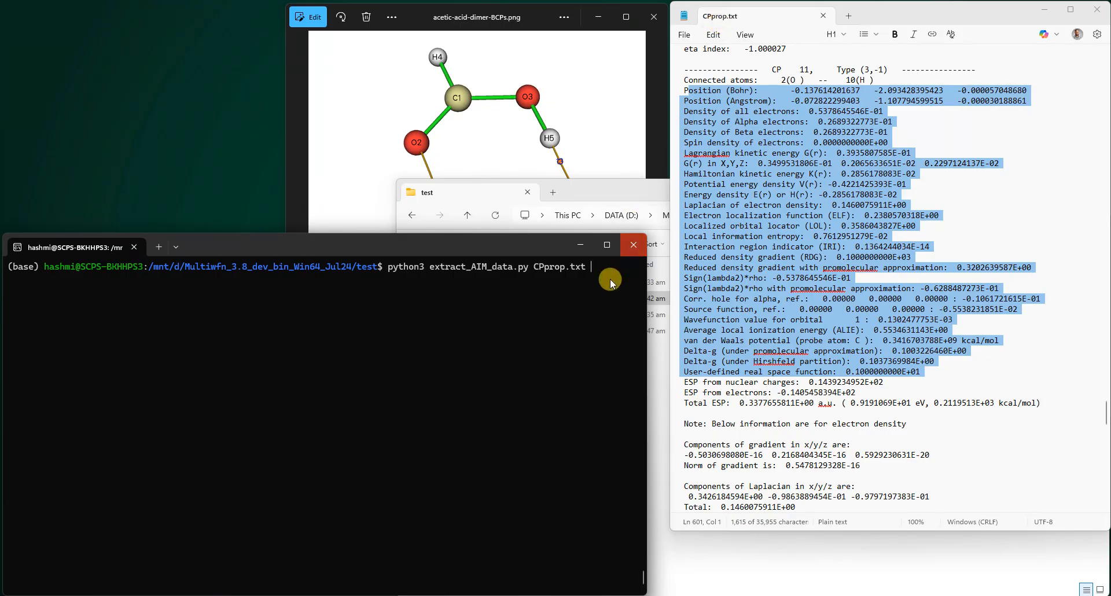
pyautogui.click(588, 309)
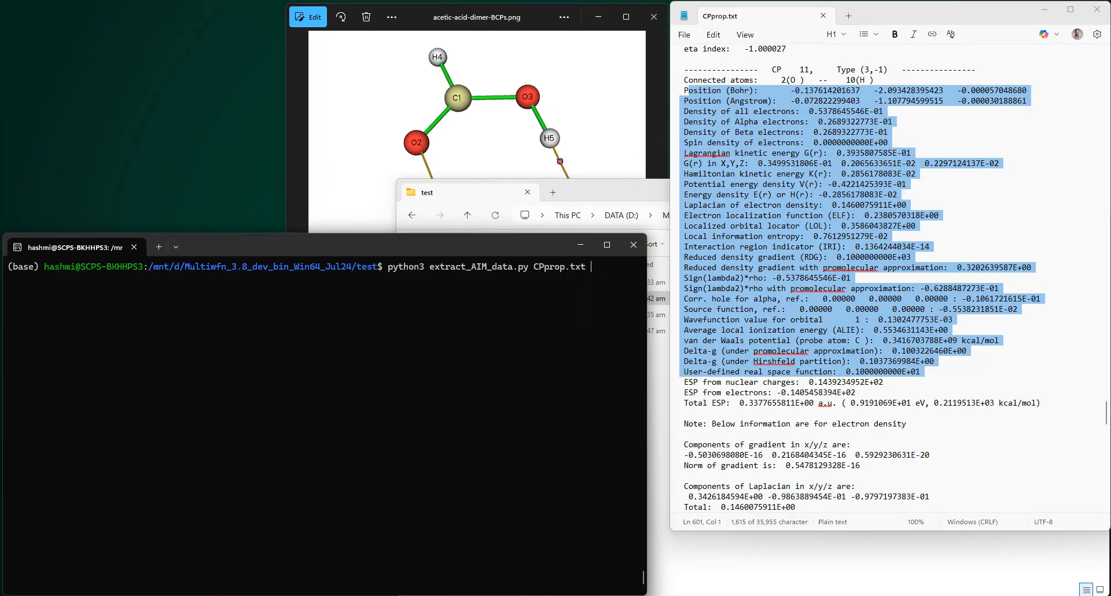
pyautogui.press('Return')
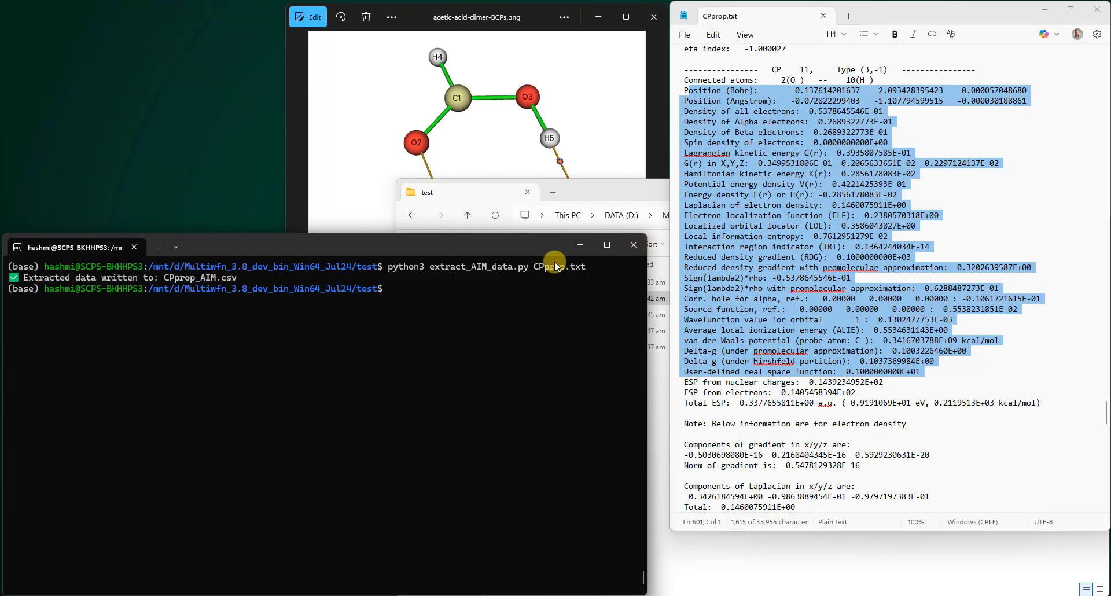
# - Open the generated CPprop_AIM.csv in Excel and autofit all its columns
pyautogui.click(580, 245)
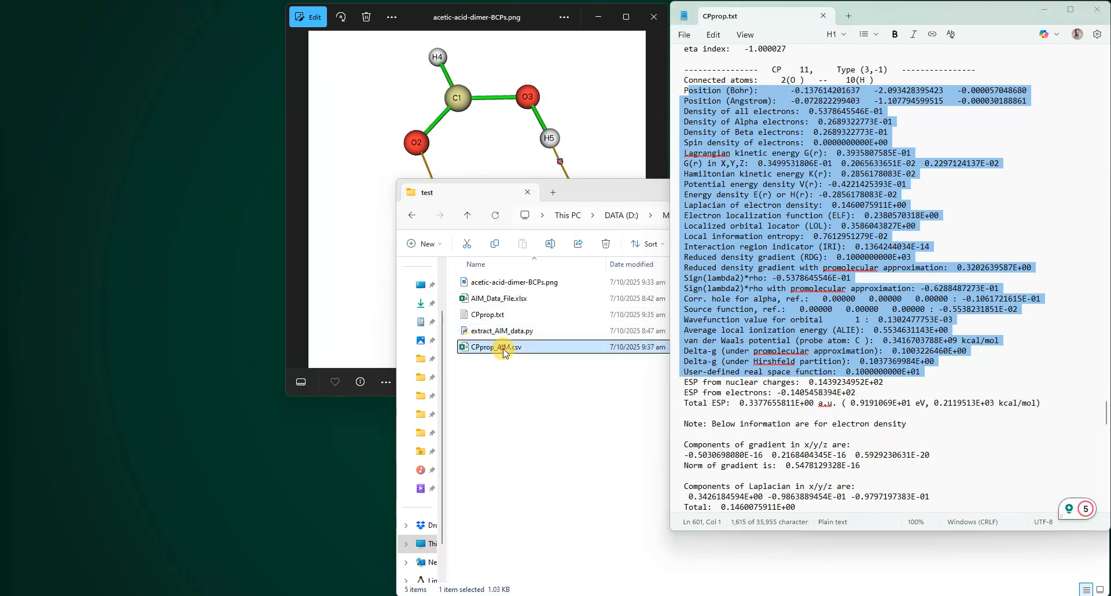
pyautogui.click(504, 348)
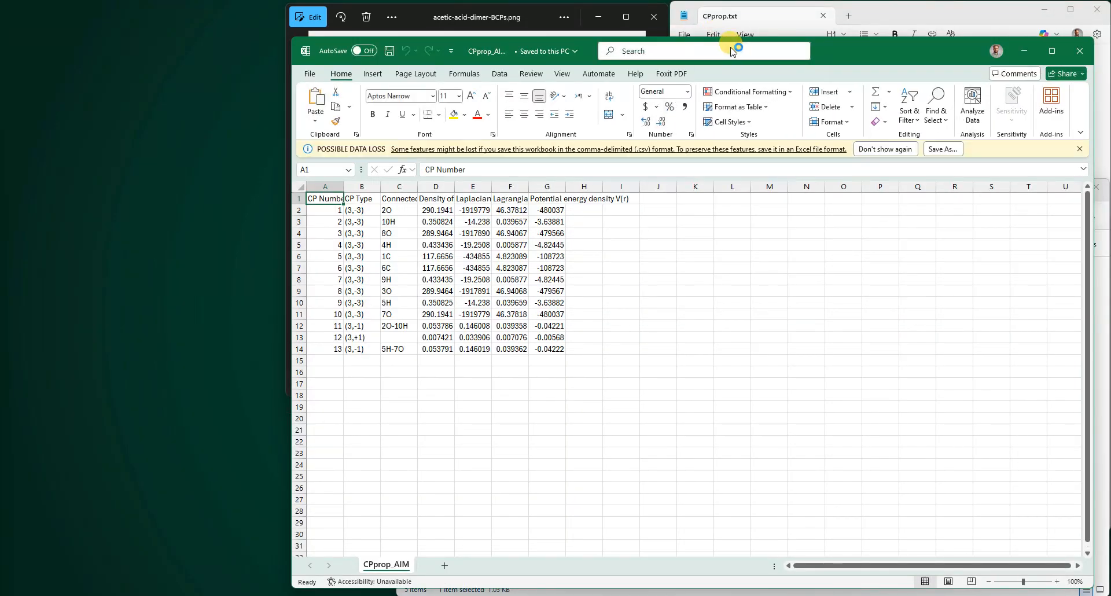
pyautogui.moveTo(723, 57); pyautogui.dragTo(446, 43)
pyautogui.moveTo(58, 171); pyautogui.dragTo(347, 171)
pyautogui.doubleClick(62, 170)
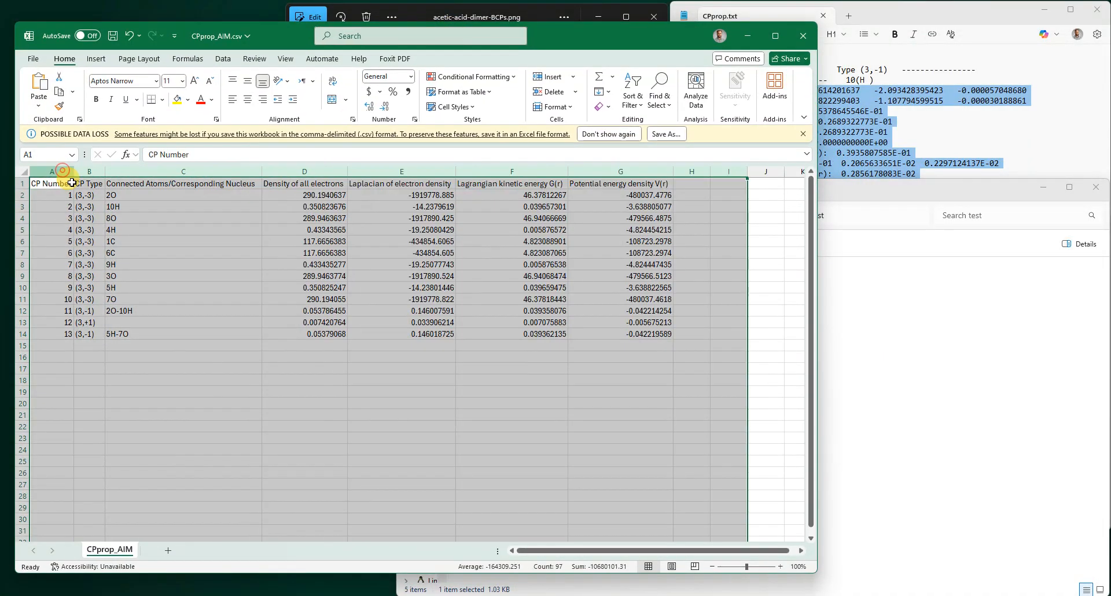
pyautogui.click(218, 242)
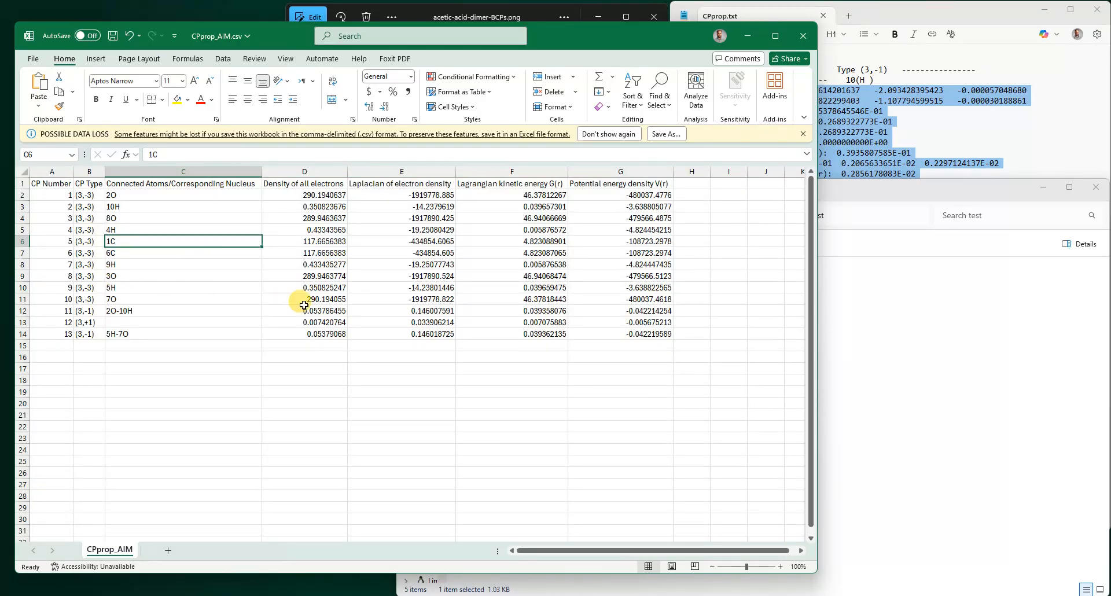
# - Open AIM_Data_File.xlsx from the test folder and place its window beside the CSV workbook
pyautogui.click(865, 300)
pyautogui.click(500, 304)
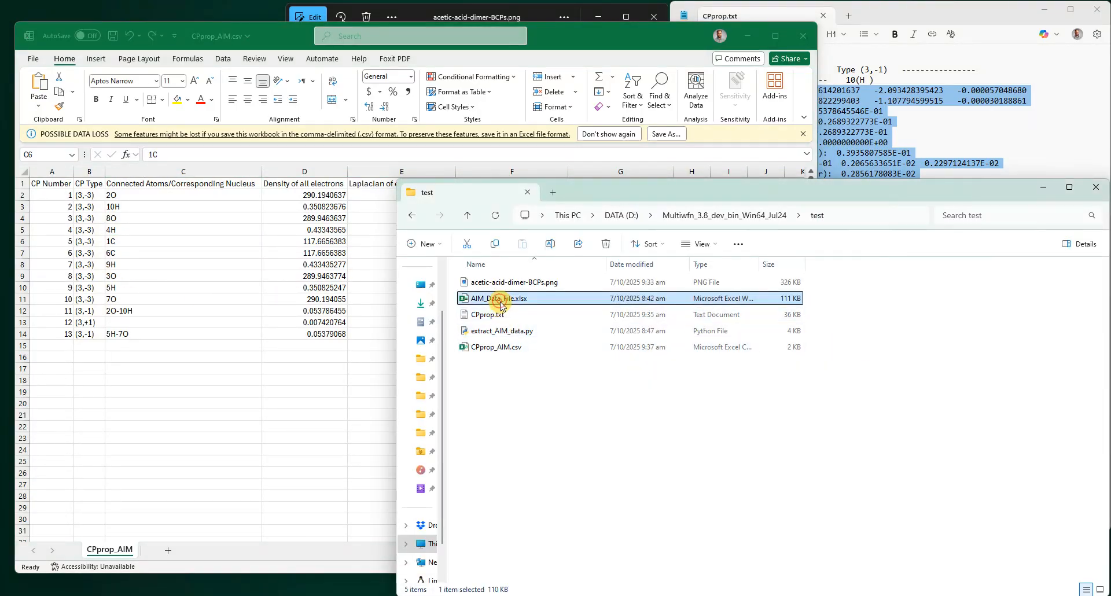
pyautogui.doubleClick(500, 305)
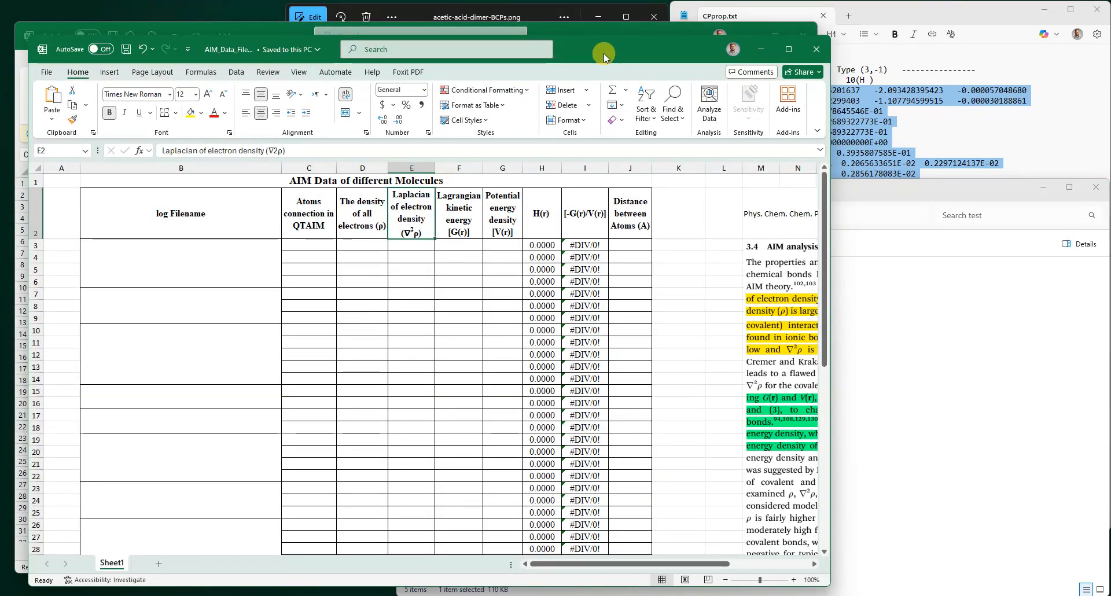
pyautogui.moveTo(603, 53); pyautogui.dragTo(810, 62)
pyautogui.moveTo(1023, 173); pyautogui.dragTo(864, 188)
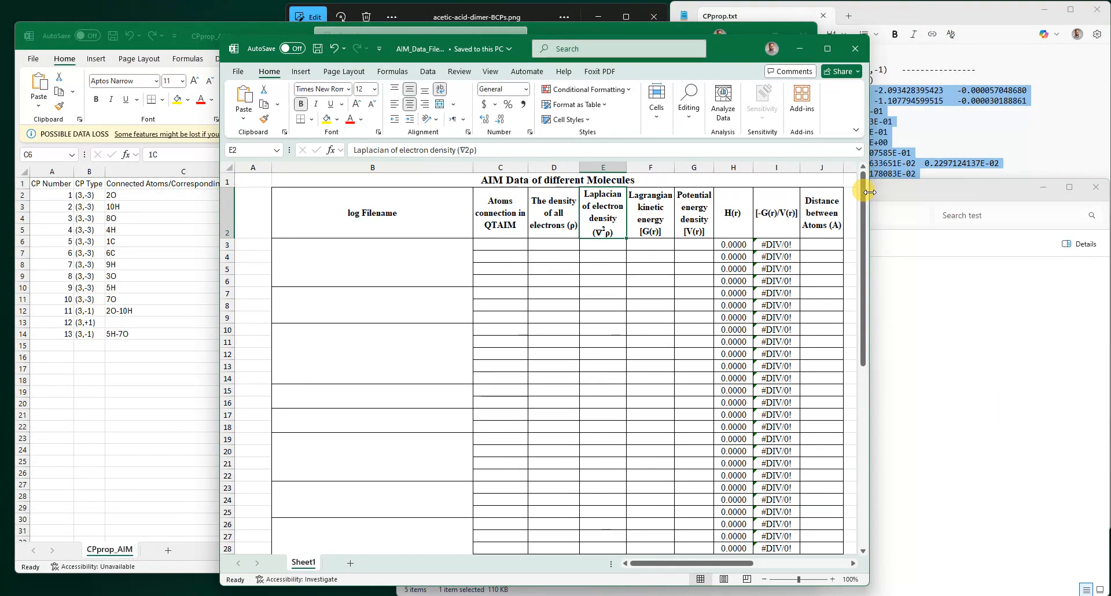
pyautogui.moveTo(385, 53); pyautogui.dragTo(624, 29)
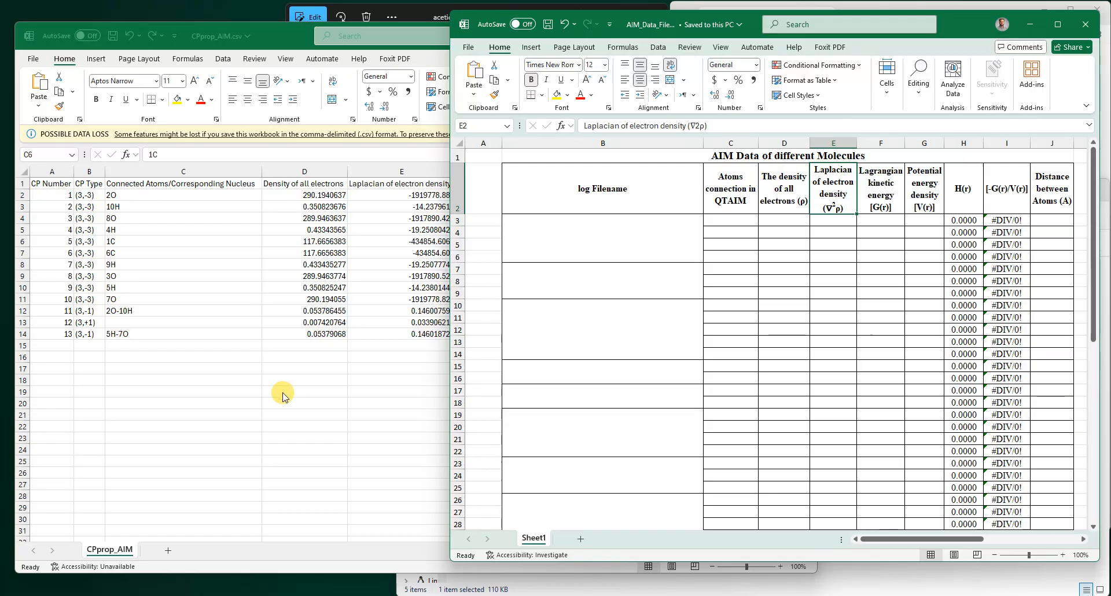
# - Enter acetic-acid-dimer as the log filename in the first molecule block of the template
pyautogui.click(579, 242)
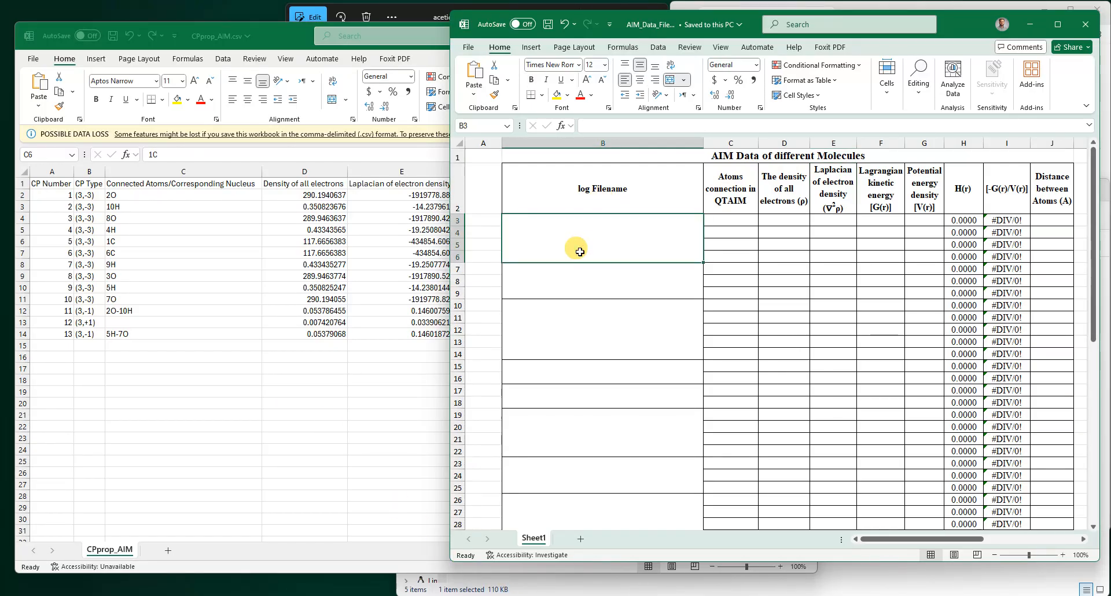
pyautogui.write('acetic-a')
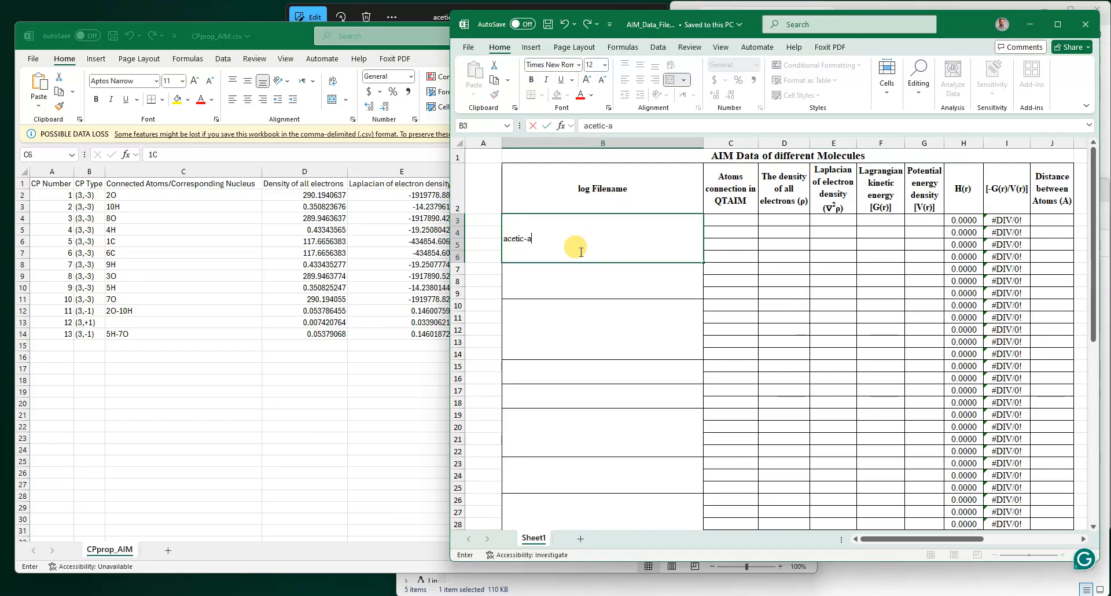
pyautogui.write('cid-dimer')
pyautogui.press('Tab')
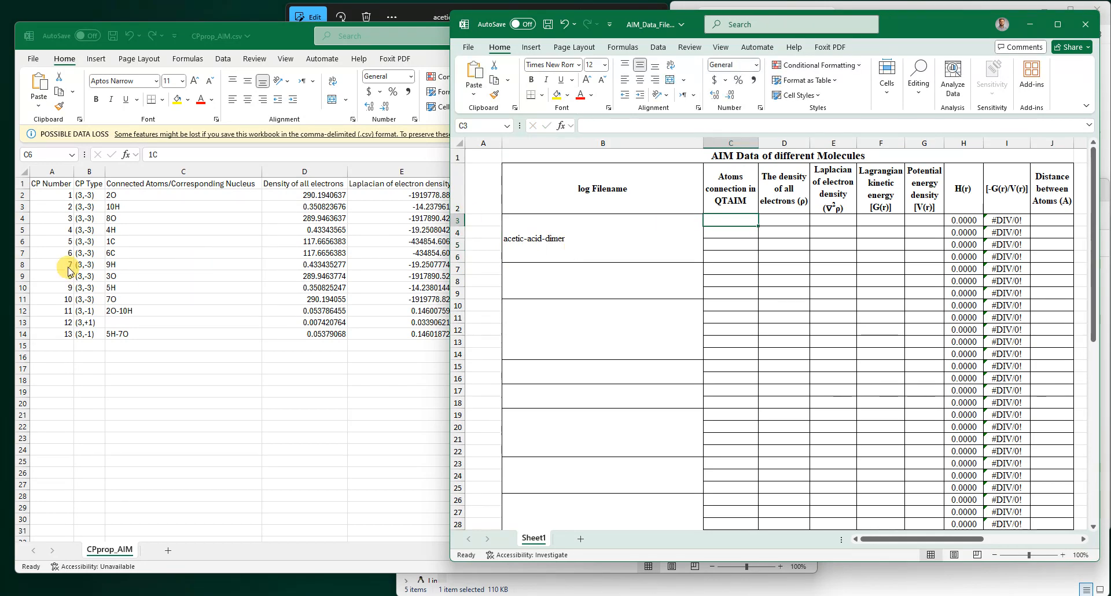
# - Copy the 2O-10H bond critical point row from the CSV and paste its values into the first data row of the template
pyautogui.click(82, 278)
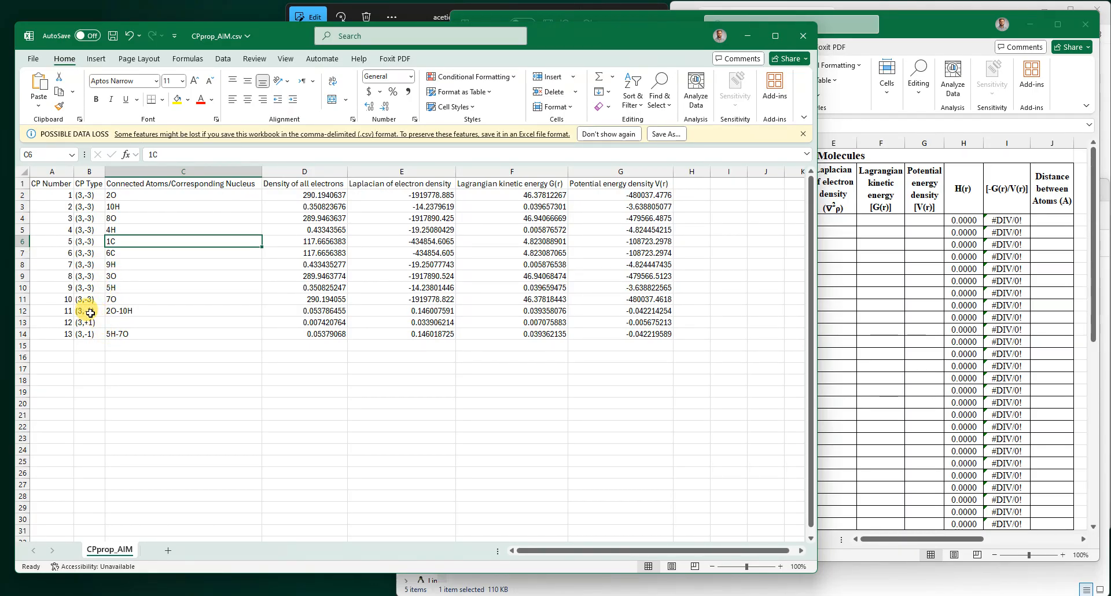
pyautogui.moveTo(89, 311); pyautogui.dragTo(631, 311)
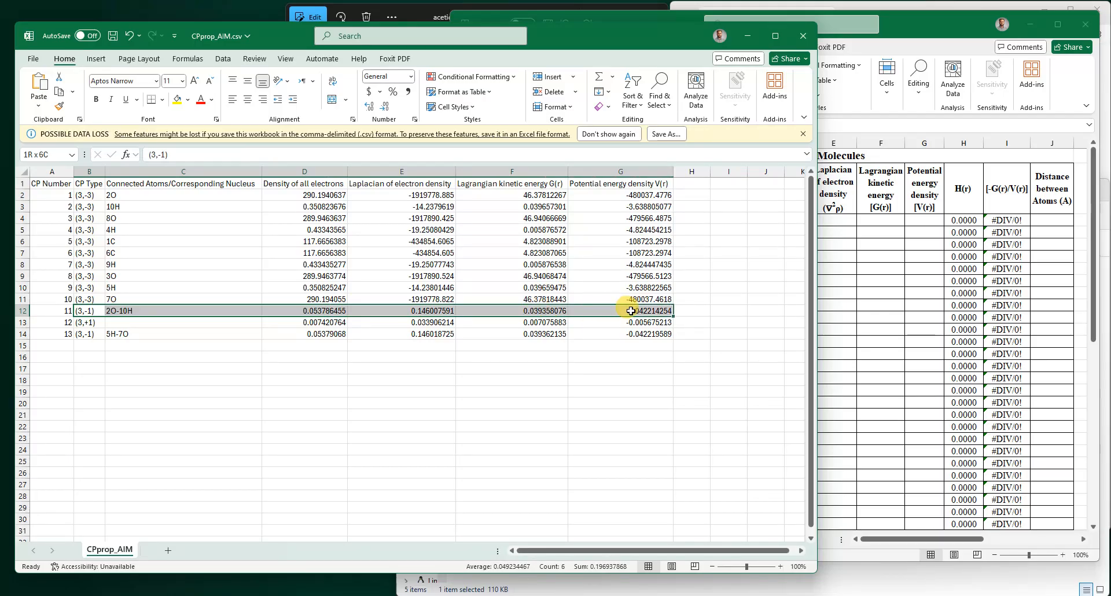
pyautogui.click(82, 308)
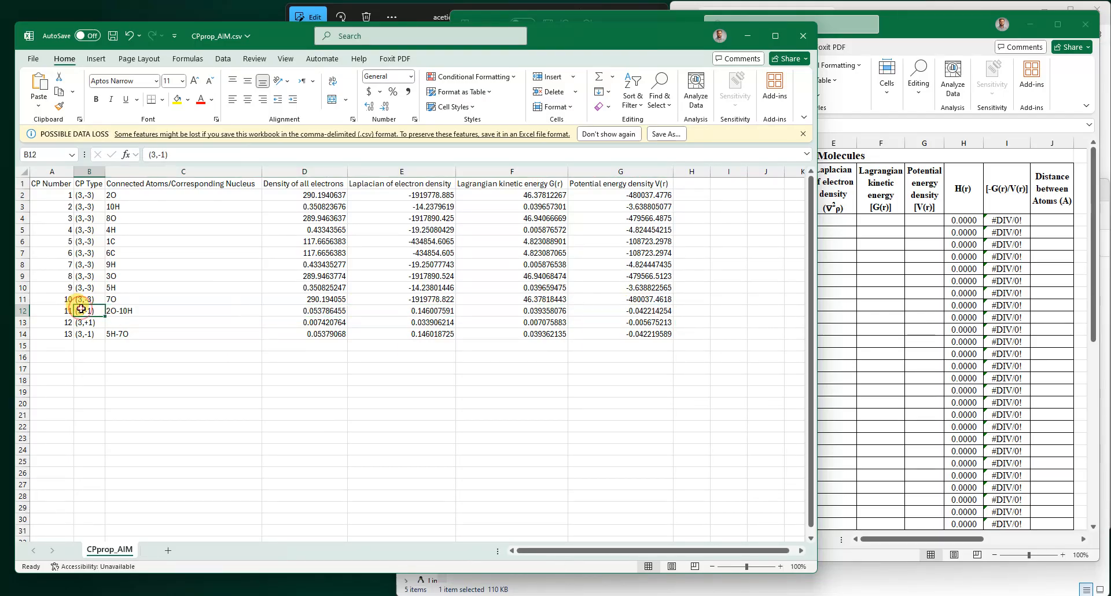
pyautogui.moveTo(174, 311); pyautogui.dragTo(648, 310)
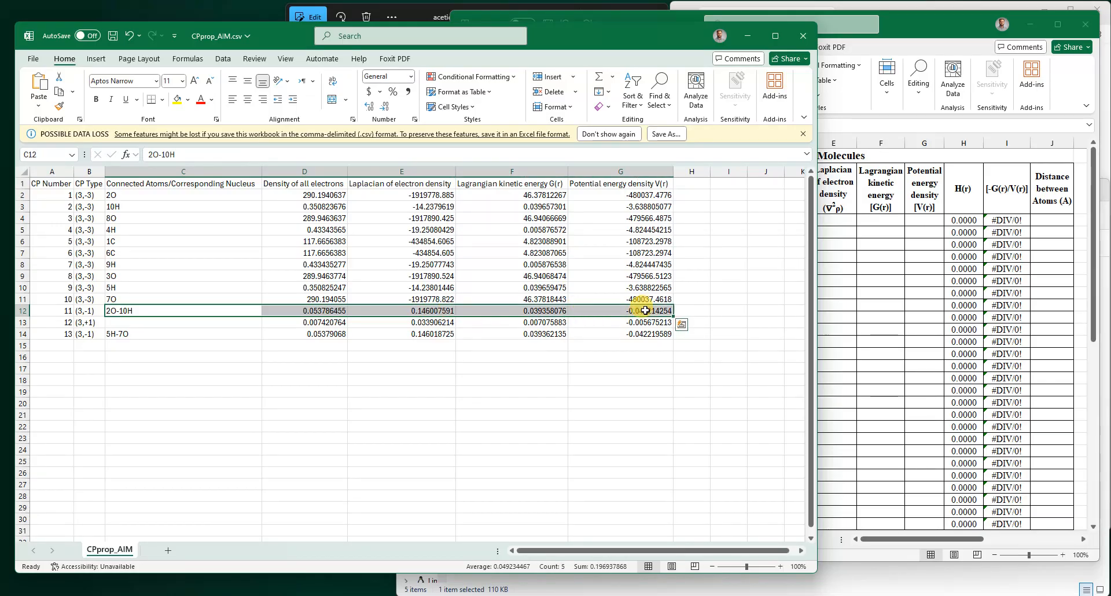
pyautogui.hotkey('ctrl', 'c')
pyautogui.click(771, 236)
pyautogui.click(738, 222)
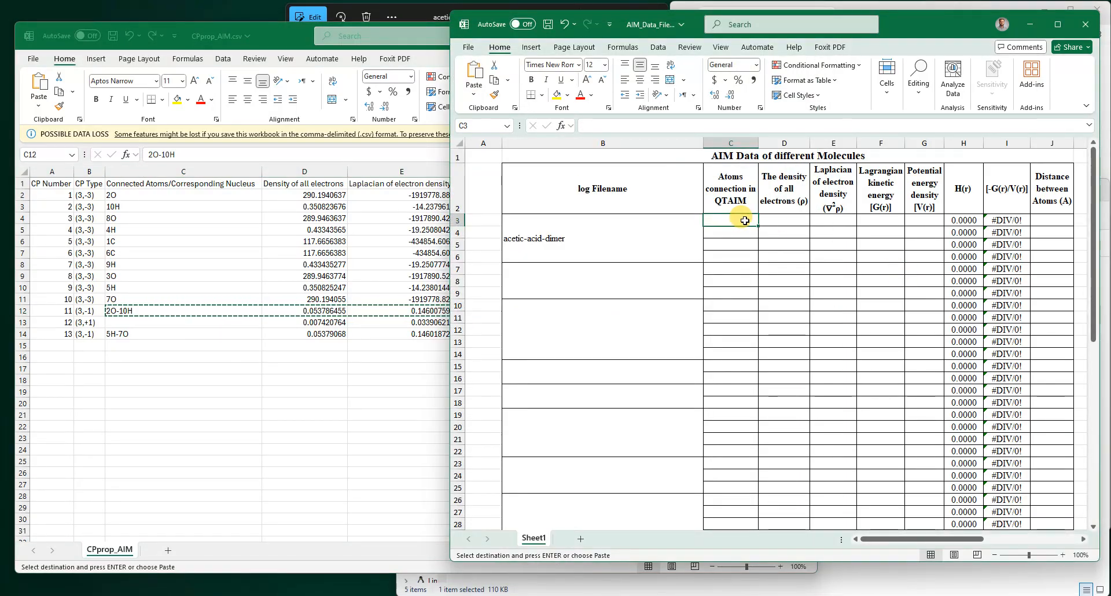
pyautogui.rightClick(745, 221)
pyautogui.click(791, 300)
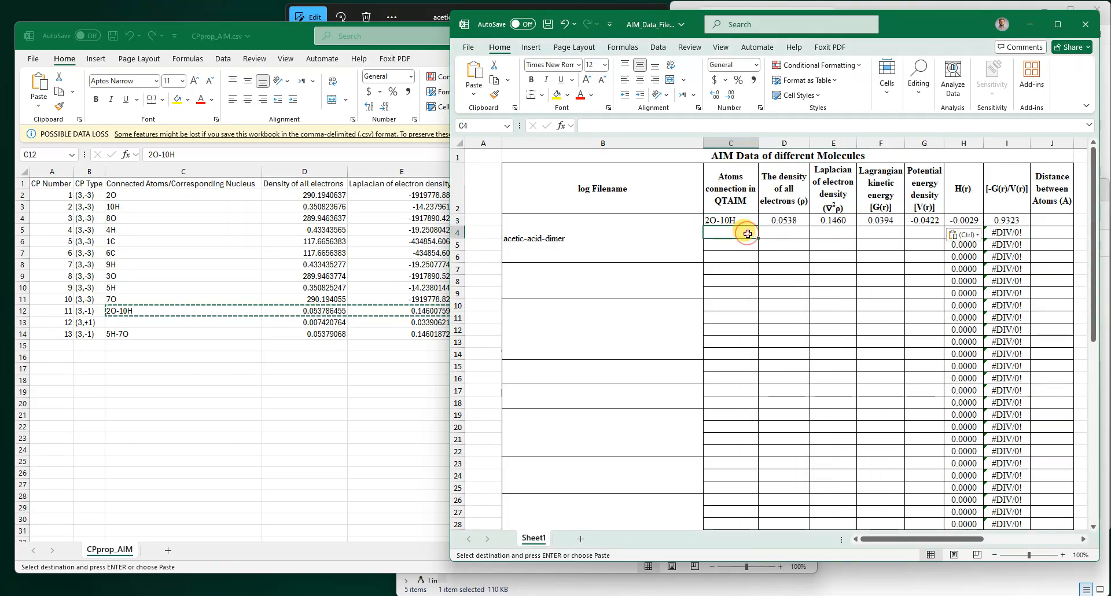
# - Copy the 5H-7O bond critical point row from the CSV and paste its values into the template's next row
pyautogui.click(141, 330)
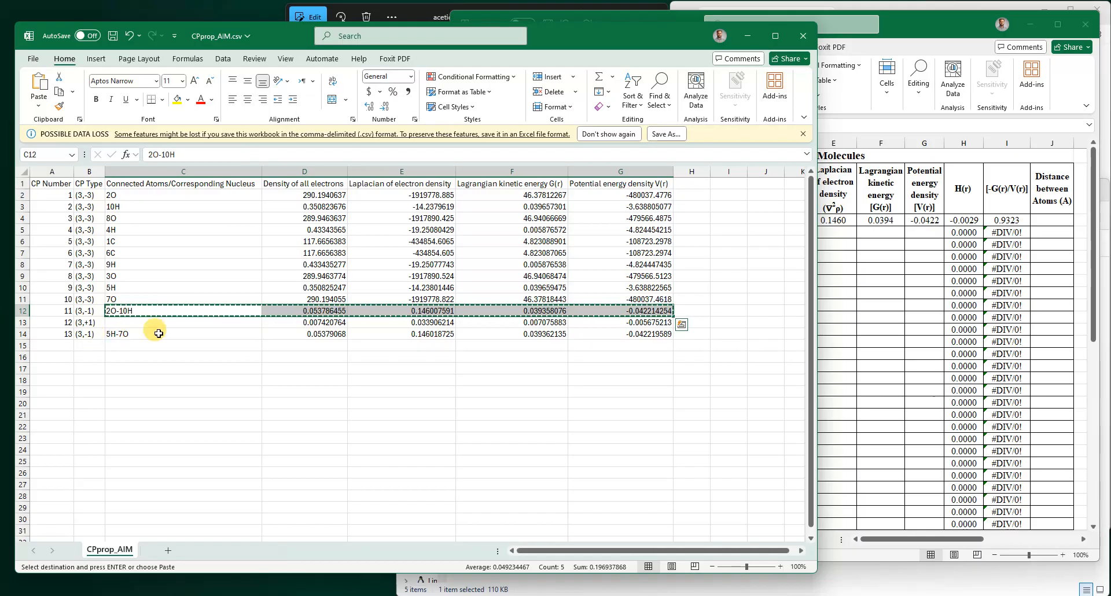
pyautogui.moveTo(118, 335); pyautogui.dragTo(620, 335)
pyautogui.hotkey('ctrl', 'c')
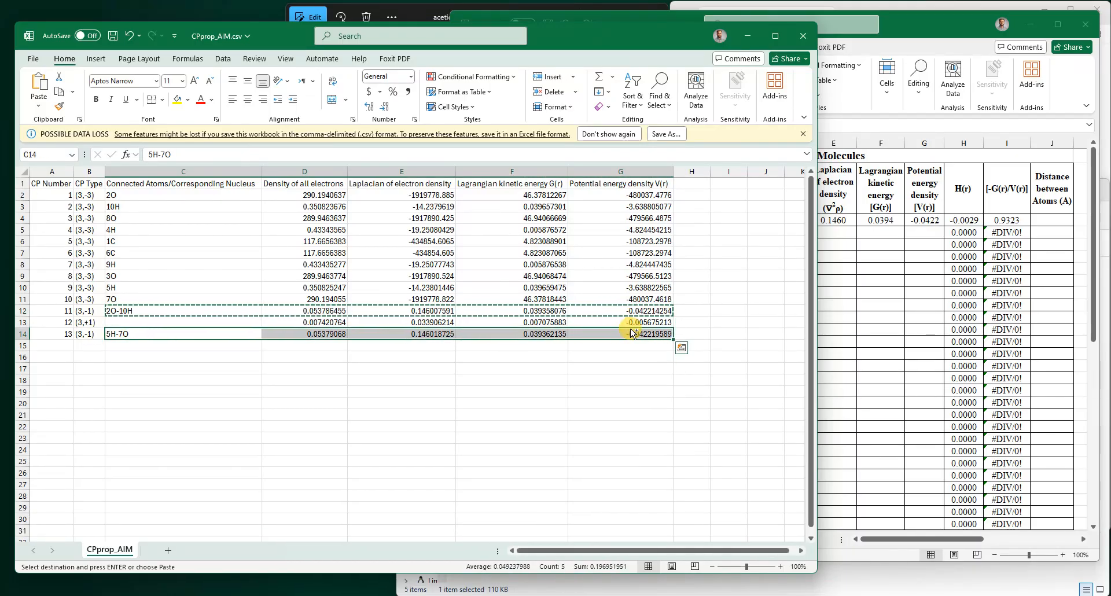
pyautogui.click(872, 237)
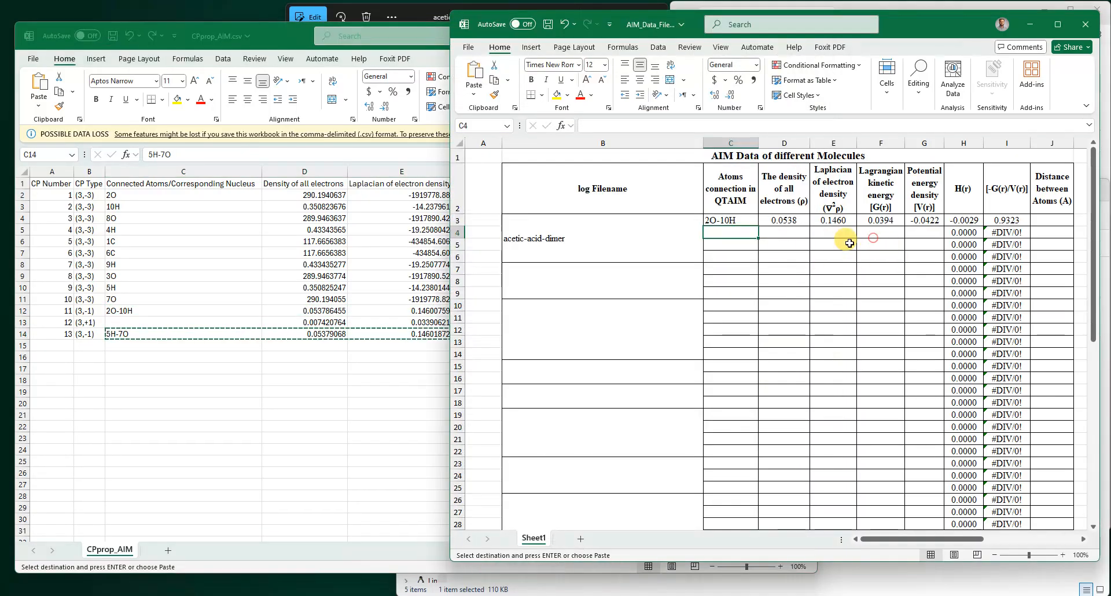
pyautogui.rightClick(730, 232)
pyautogui.click(776, 293)
pyautogui.click(785, 316)
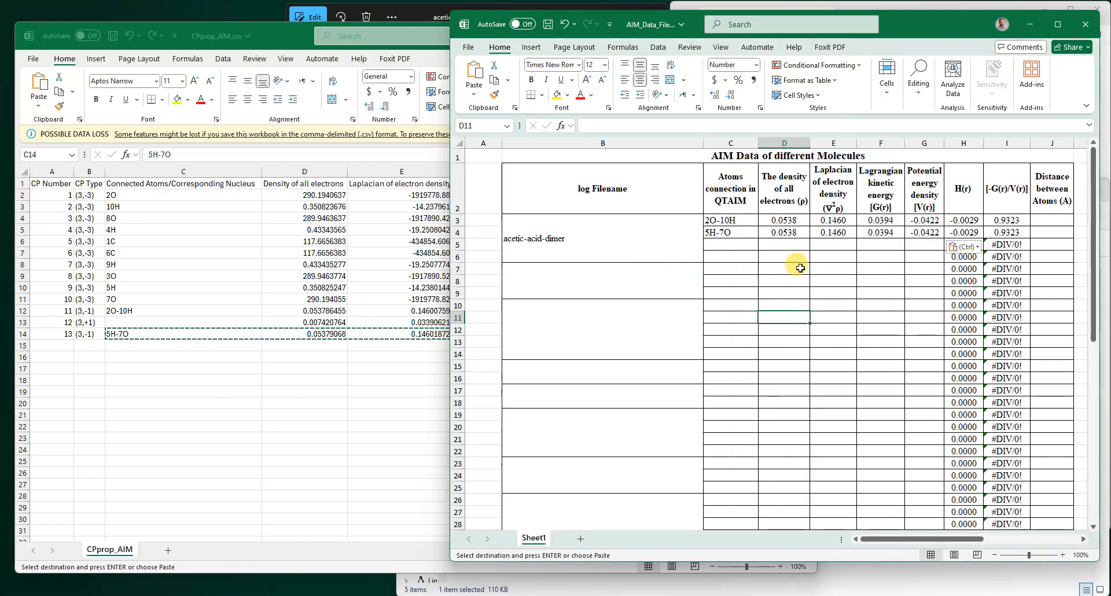
# - Close the CSV workbook without saving it and save the AIM data template
pyautogui.click(305, 320)
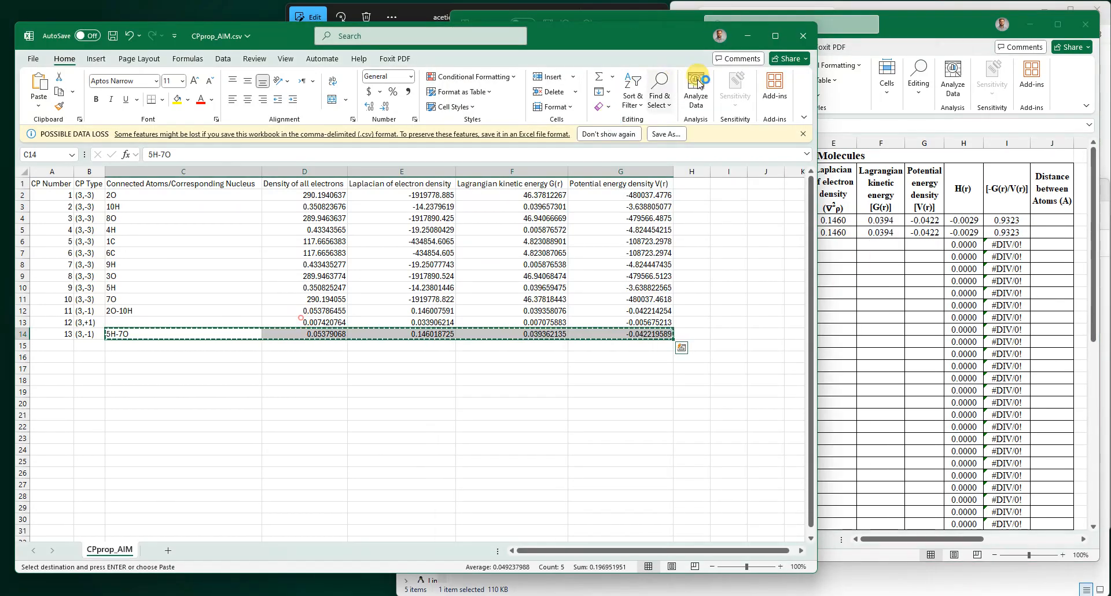
pyautogui.click(800, 38)
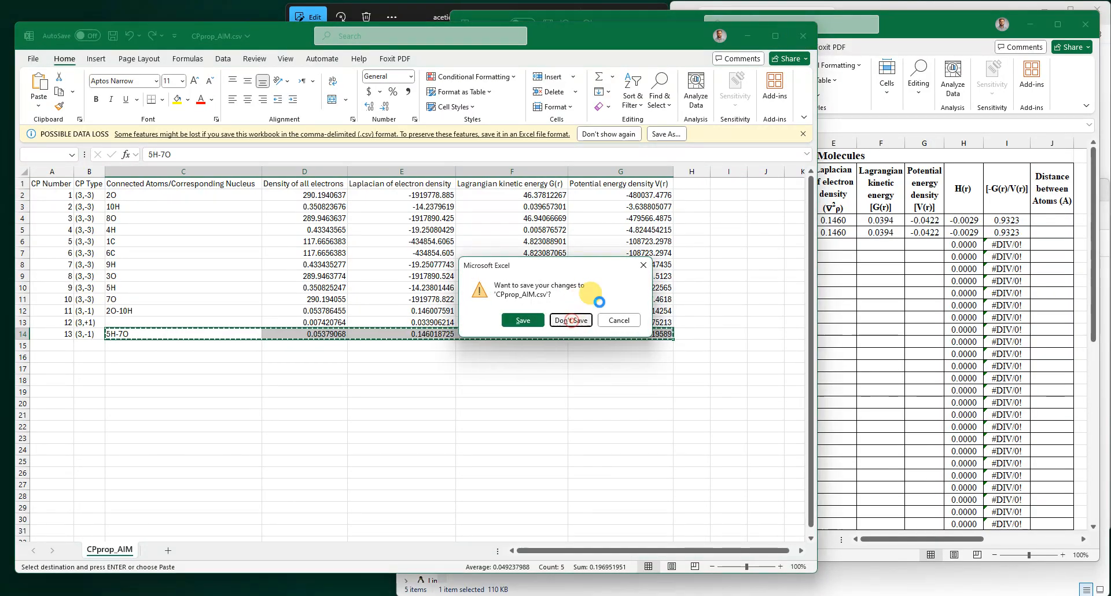
pyautogui.click(570, 320)
pyautogui.hotkey('ctrl', 's')
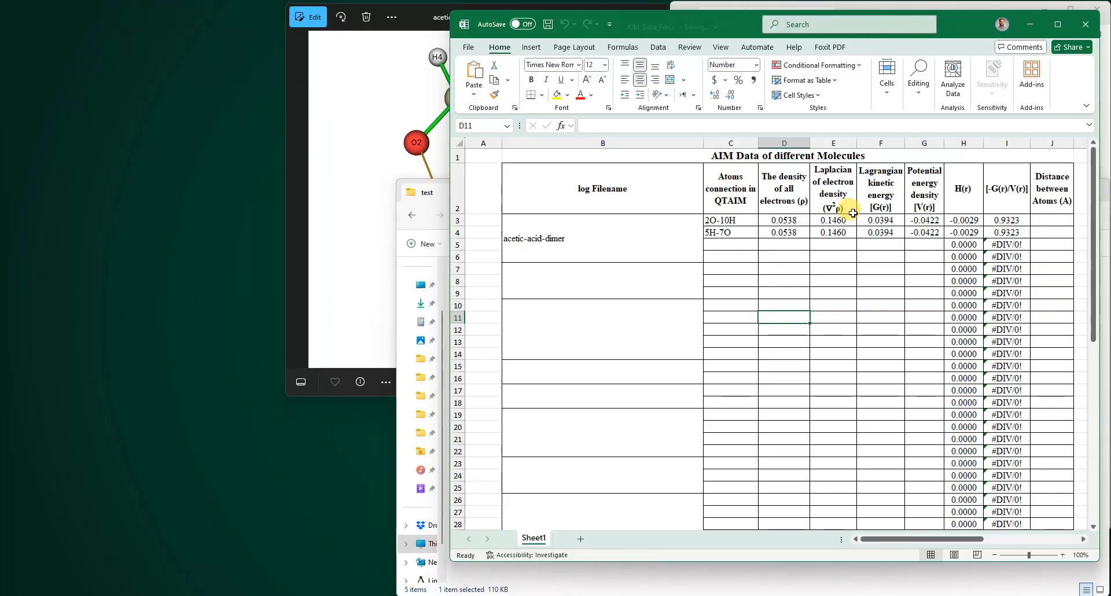
# - Close the bond image and CPprop.txt, then open acetic-acid-dimer.fch from the Multiwfn folder in GaussView
pyautogui.moveTo(953, 31); pyautogui.dragTo(518, 66)
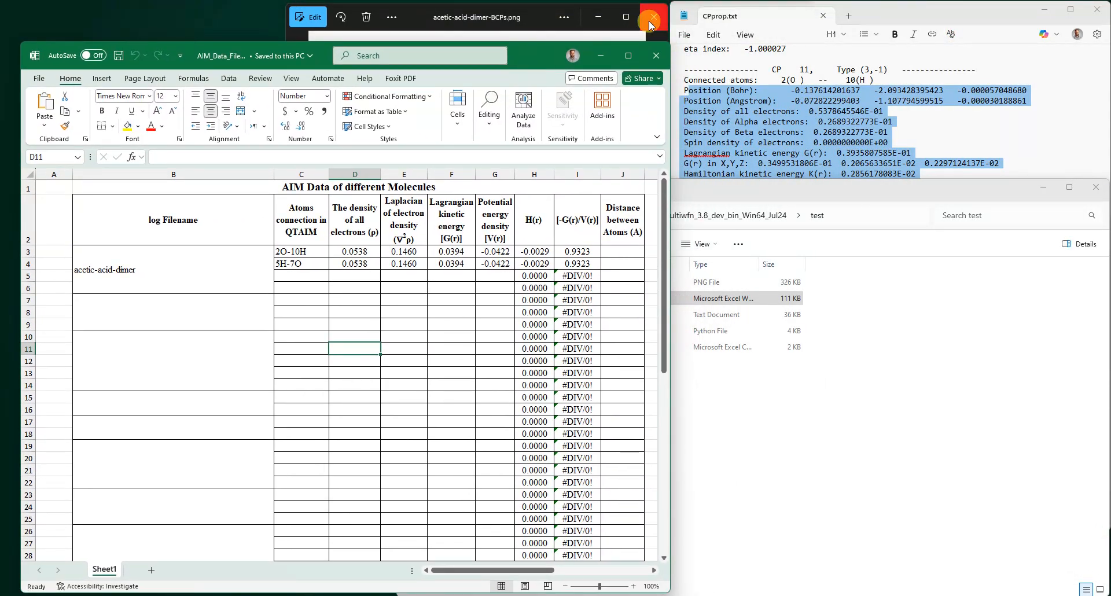
pyautogui.click(654, 18)
pyautogui.click(815, 405)
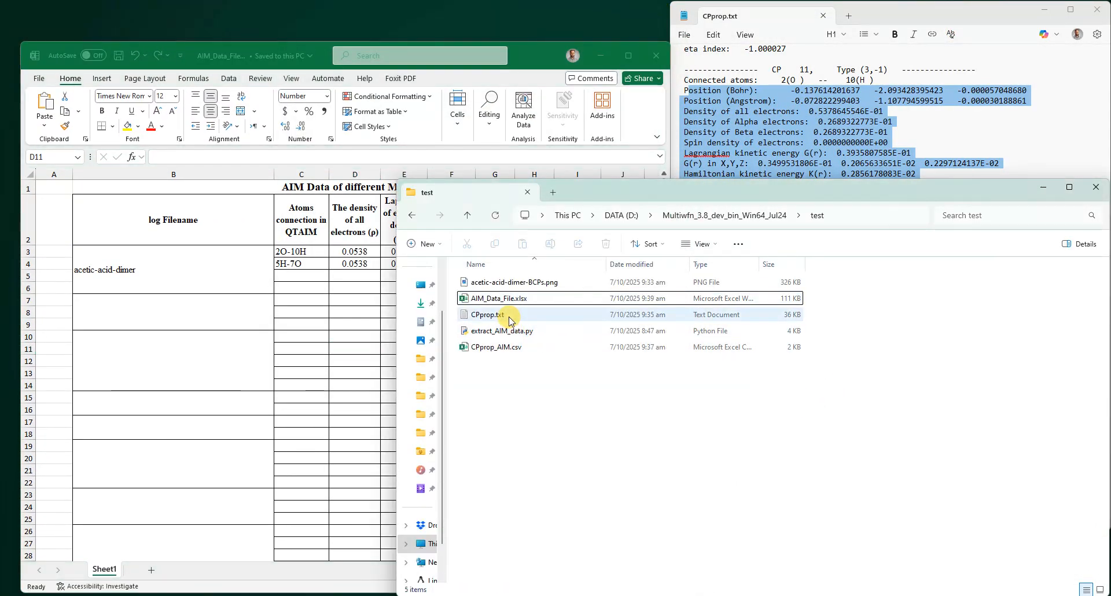
pyautogui.click(467, 215)
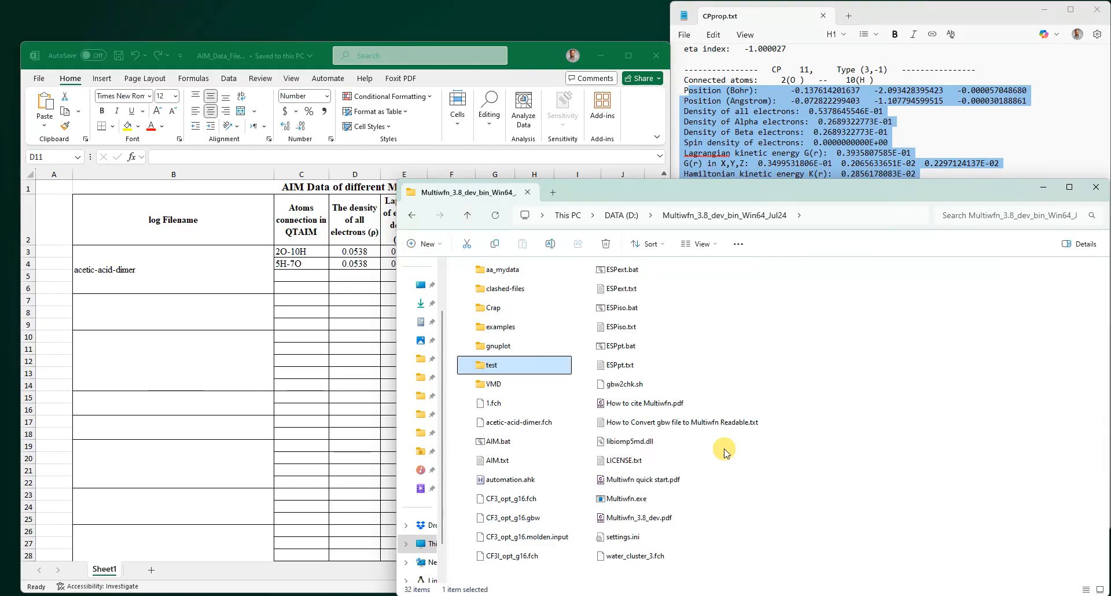
pyautogui.moveTo(523, 424); pyautogui.dragTo(748, 454)
pyautogui.click(1044, 9)
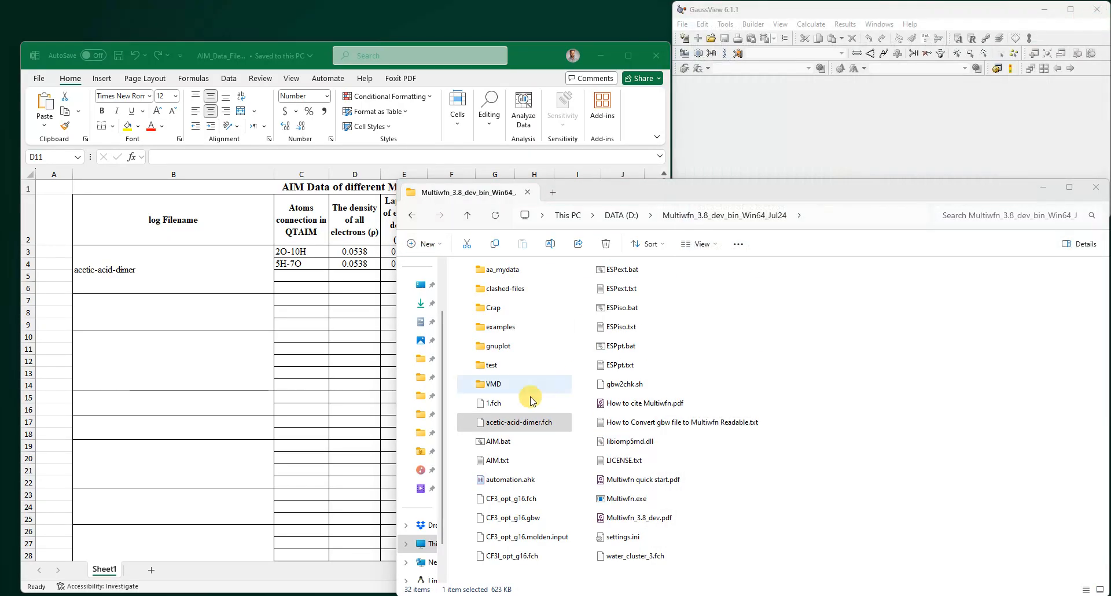
pyautogui.moveTo(518, 424); pyautogui.dragTo(855, 67)
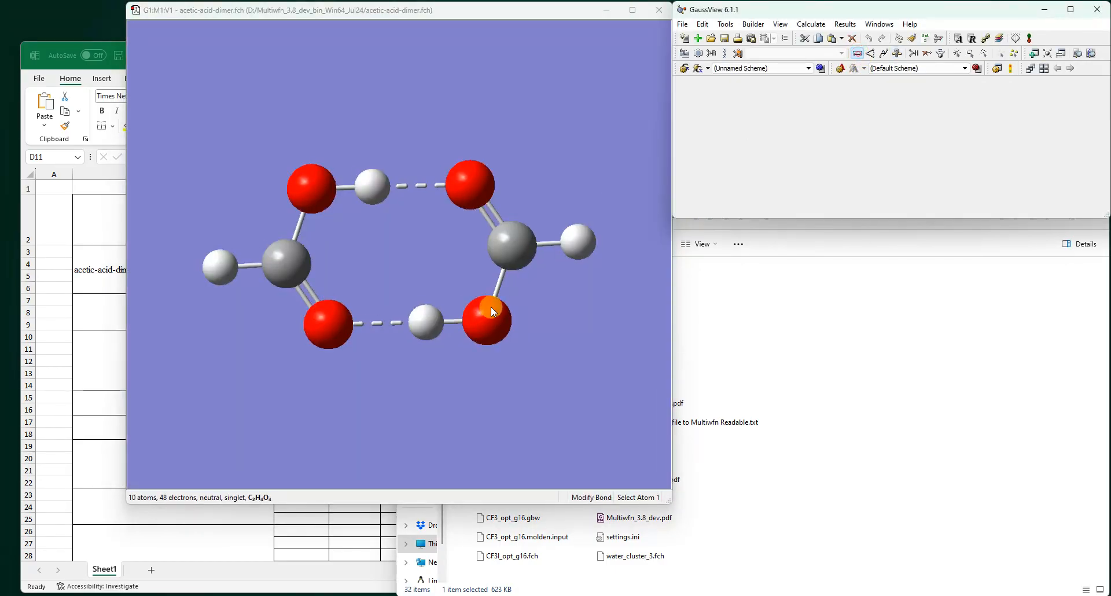
# - Place the template window beside the GaussView model and bring its distance column into view
pyautogui.click(317, 538)
pyautogui.moveTo(547, 59); pyautogui.dragTo(964, 50)
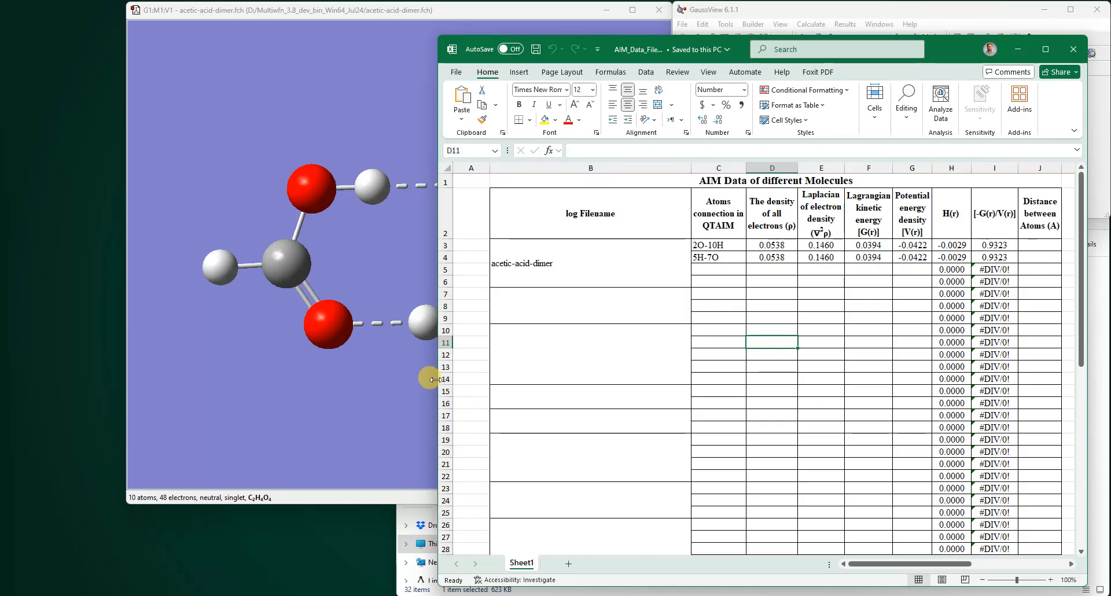
pyautogui.moveTo(435, 373); pyautogui.dragTo(782, 399)
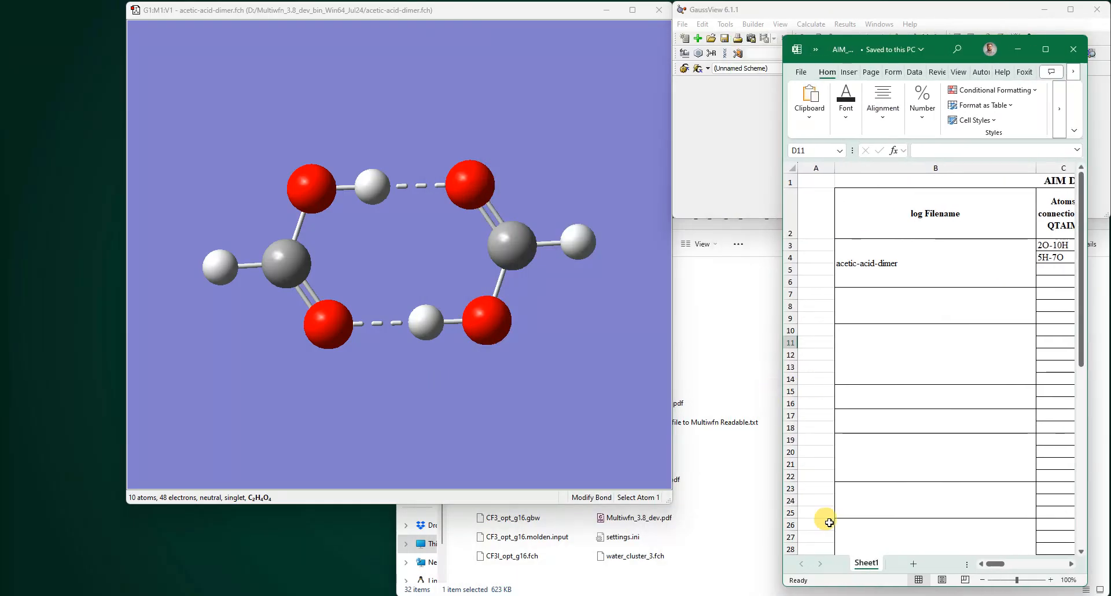
pyautogui.click(1071, 564)
pyautogui.click(1071, 564)
pyautogui.click(1070, 564)
pyautogui.click(1071, 564)
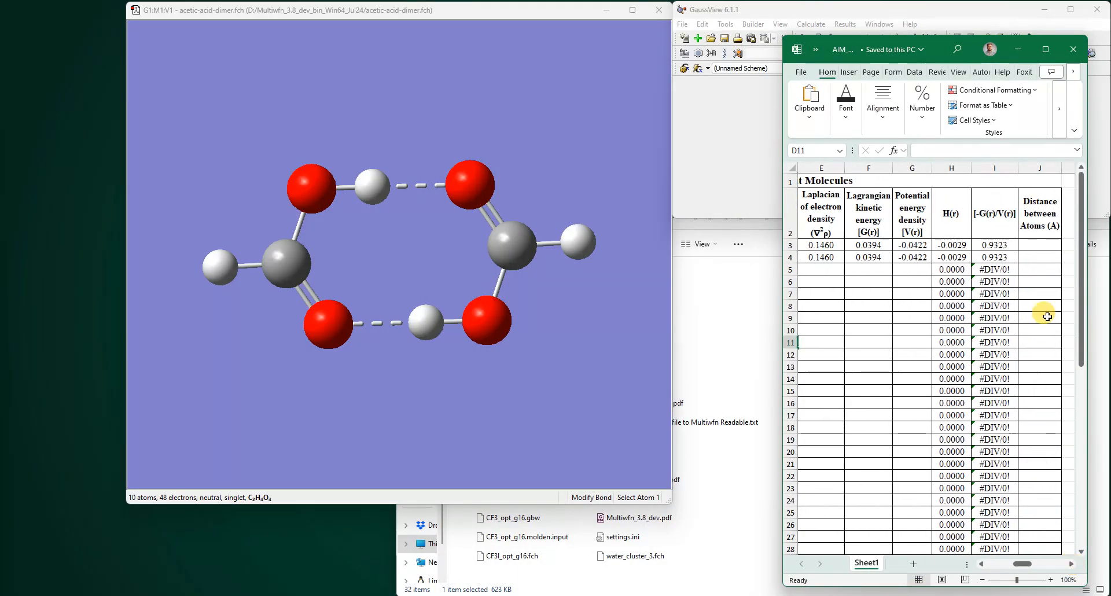
pyautogui.click(1037, 245)
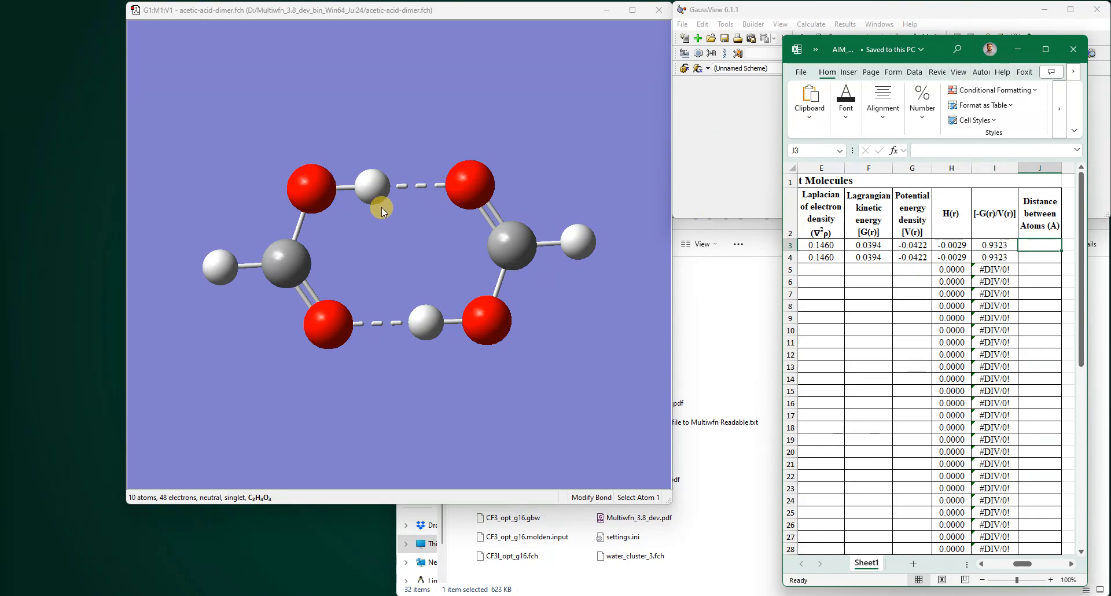
pyautogui.click(981, 564)
pyautogui.click(981, 564)
pyautogui.click(980, 564)
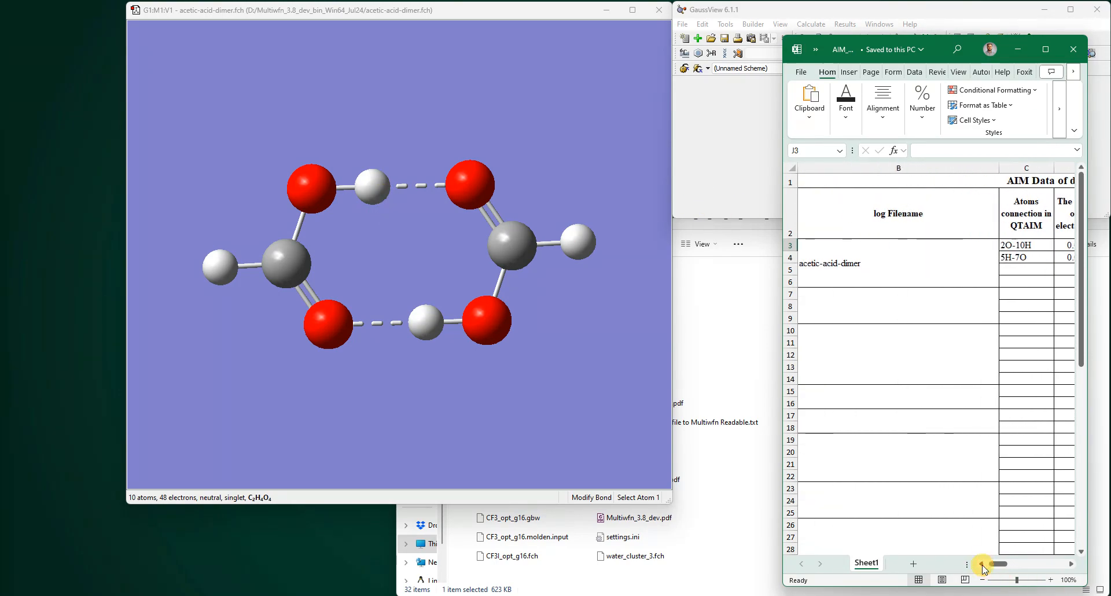
pyautogui.click(1072, 564)
pyautogui.click(1072, 564)
pyautogui.click(1072, 564)
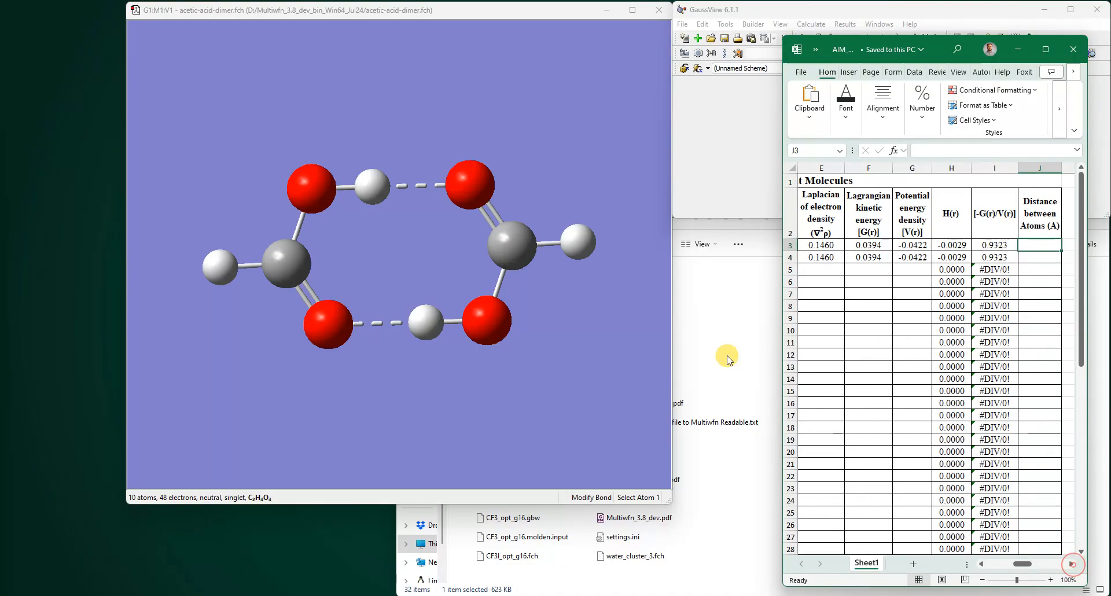
# - Show atom labels, measure the bond between atoms 2 and 10, and paste 1.62069 as the 2O-10H distance
pyautogui.click(780, 24)
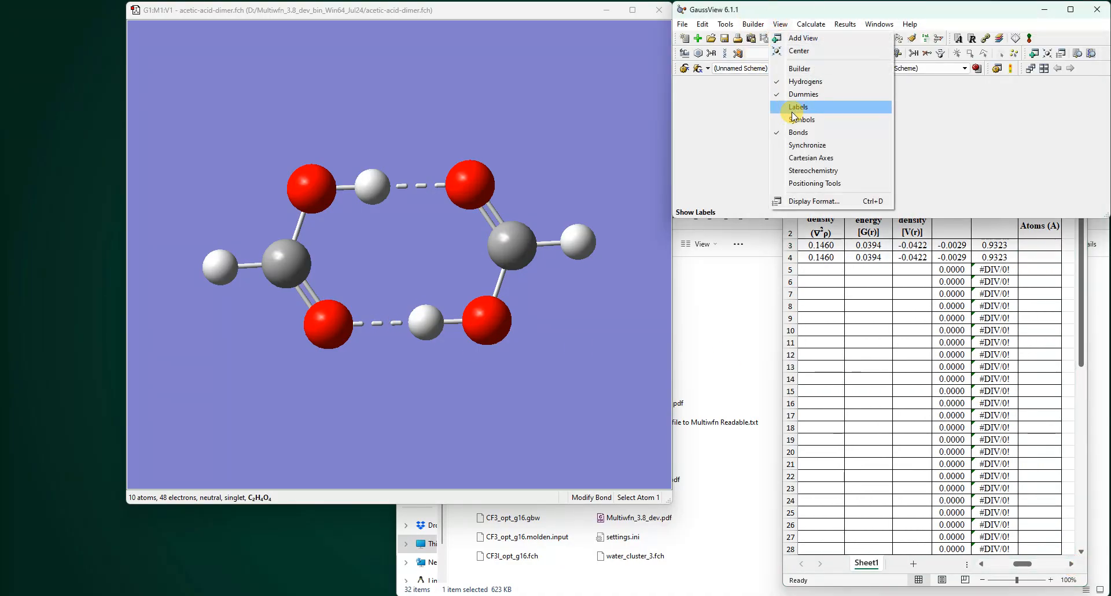
pyautogui.click(796, 108)
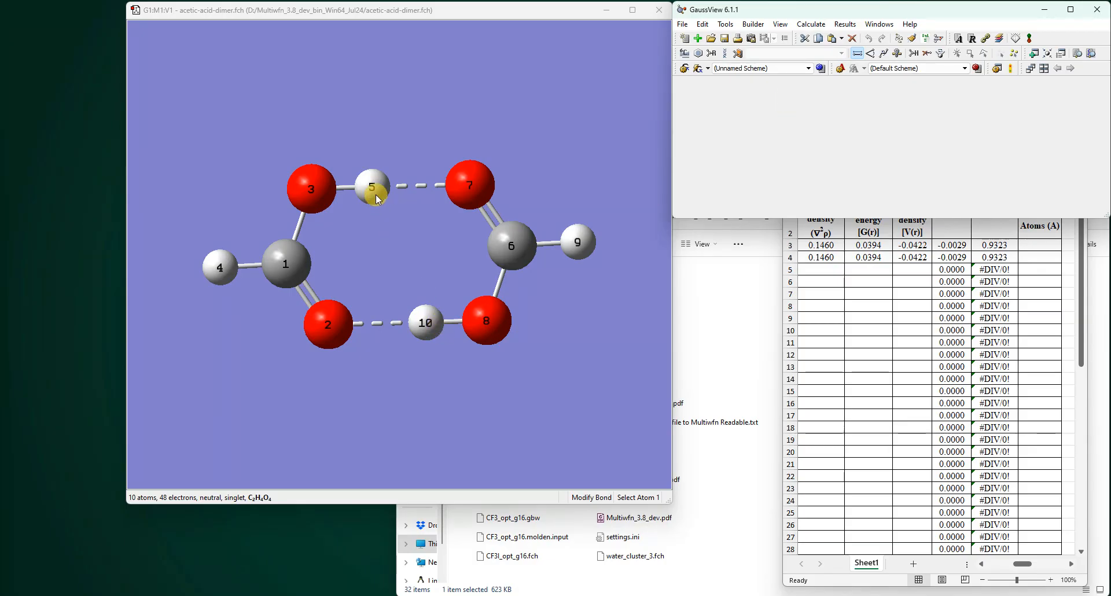
pyautogui.click(330, 316)
pyautogui.click(431, 335)
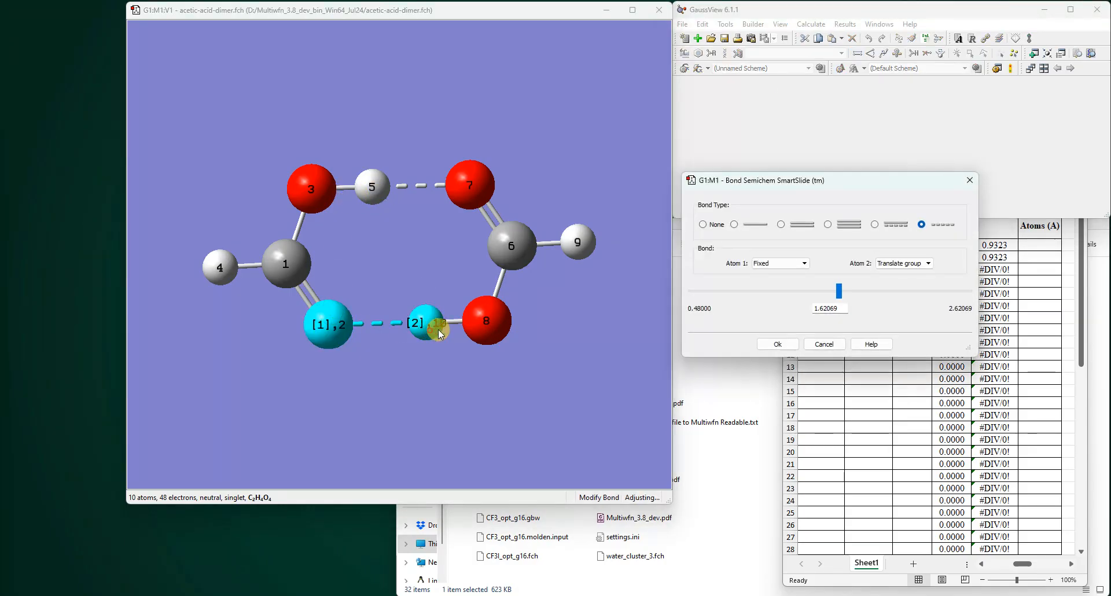
pyautogui.moveTo(844, 309); pyautogui.dragTo(781, 311)
pyautogui.hotkey('ctrl', 'c')
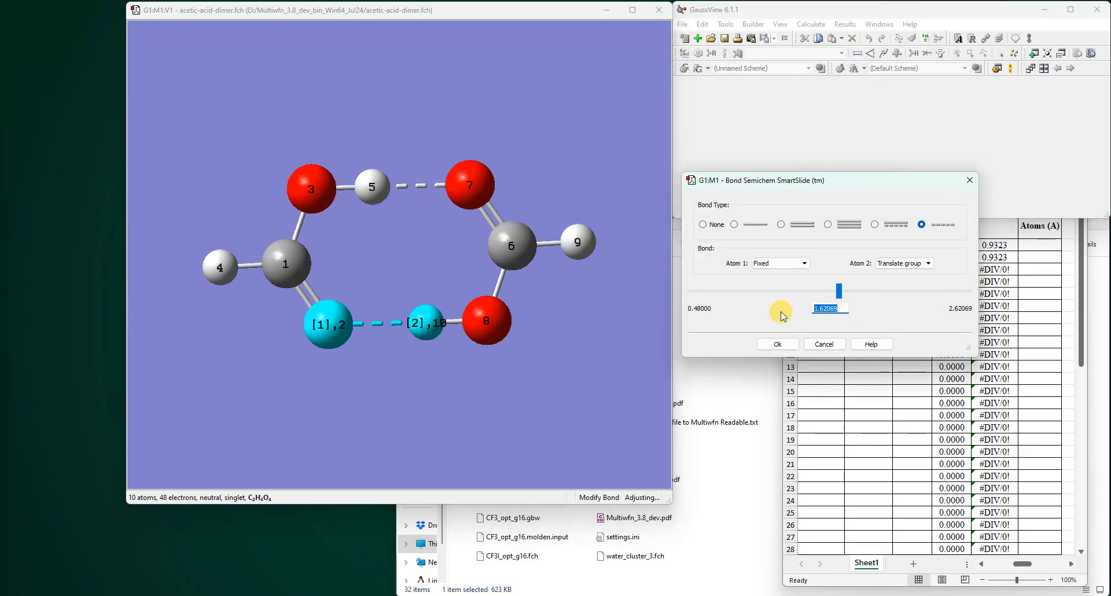
pyautogui.click(824, 344)
pyautogui.click(1035, 246)
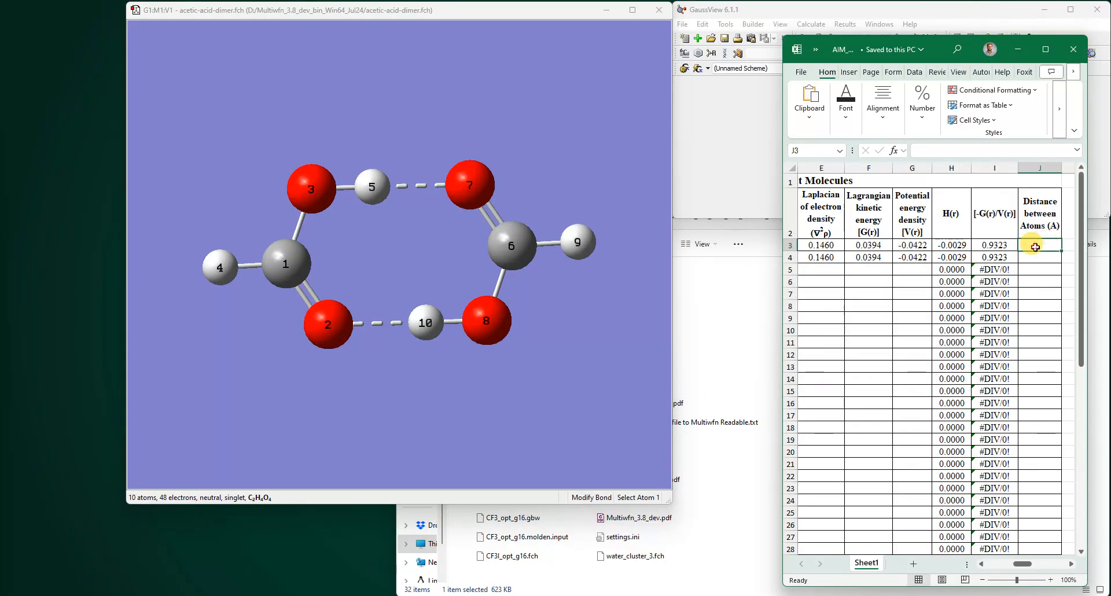
pyautogui.hotkey('ctrl', 'v')
pyautogui.press('Return')
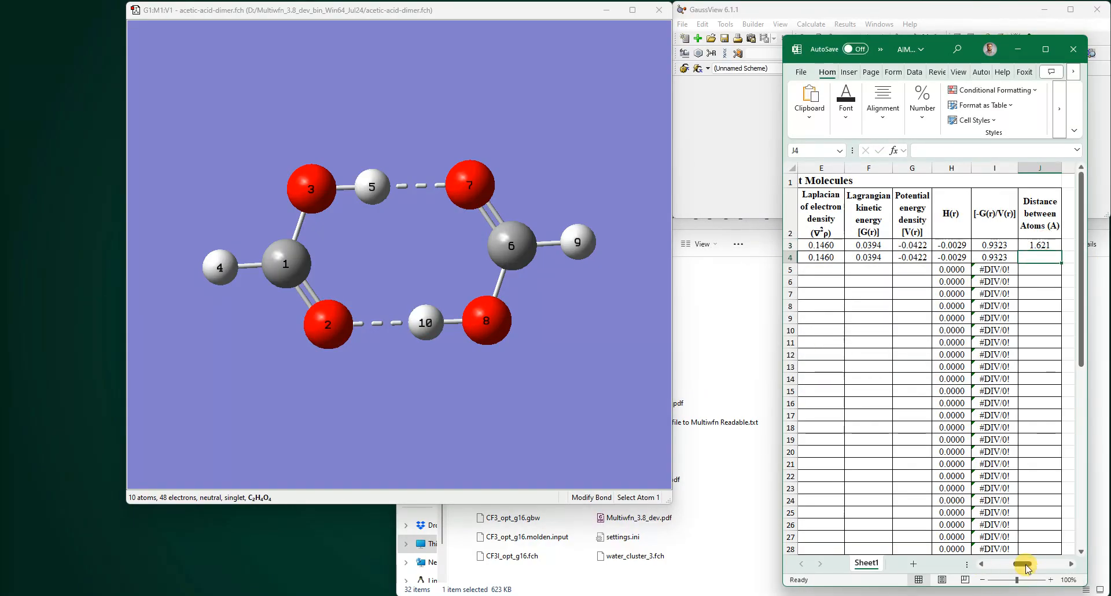
# - Measure the bond between atoms 5 and 7 and enter 1.62066 as the 5H-7O distance
pyautogui.moveTo(1025, 566)
pyautogui.mouseDown()
pyautogui.moveTo(1014, 567)
pyautogui.moveTo(1033, 567)
pyautogui.mouseUp()
pyautogui.click(375, 185)
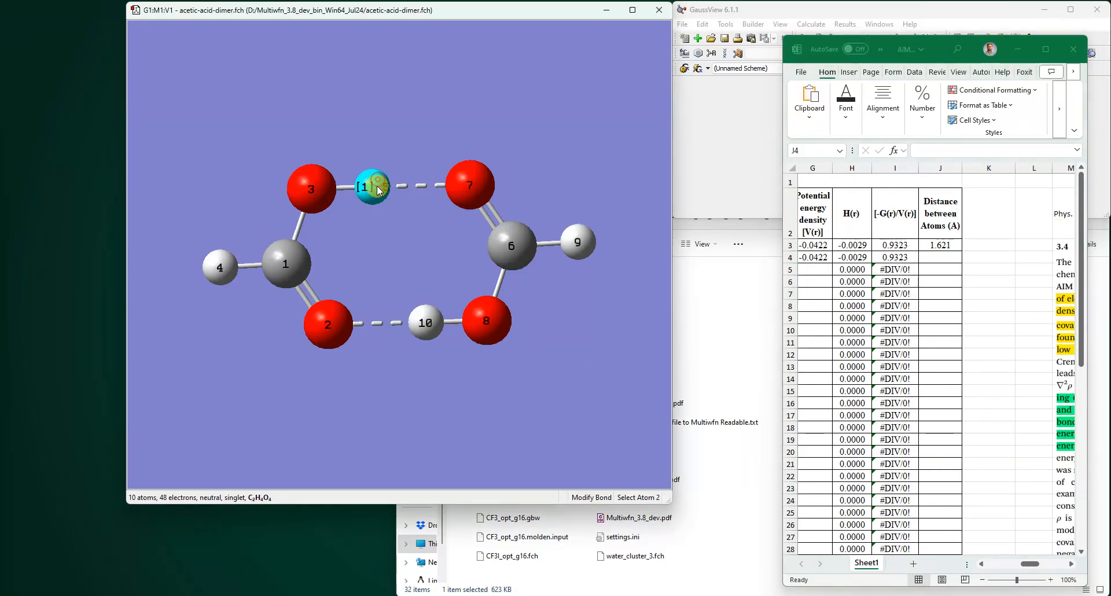
pyautogui.click(467, 184)
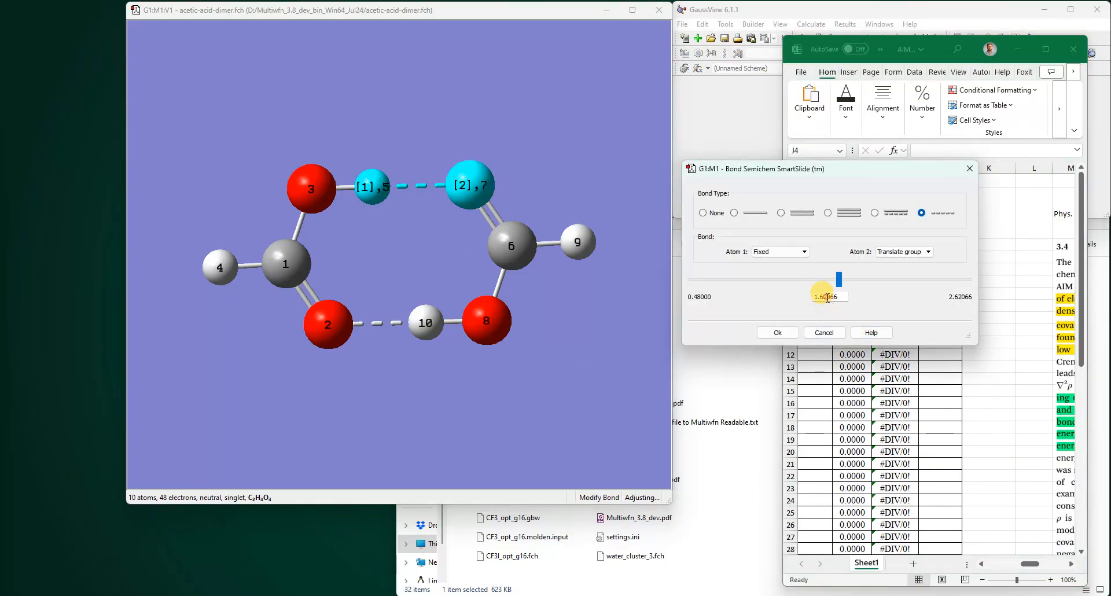
pyautogui.doubleClick(827, 297)
pyautogui.click(1006, 315)
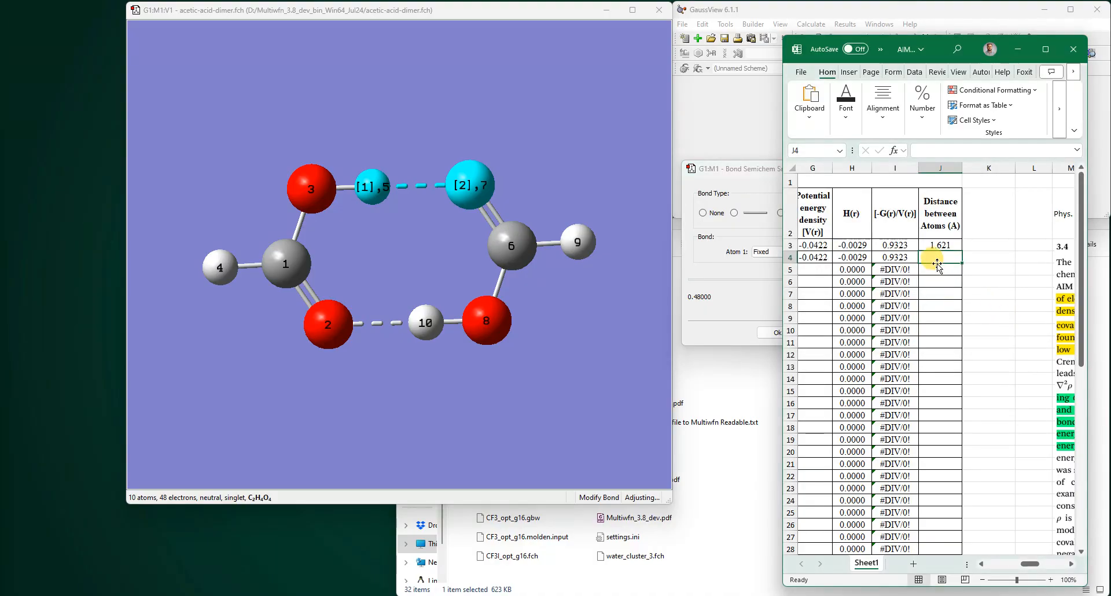
pyautogui.write('1.62066')
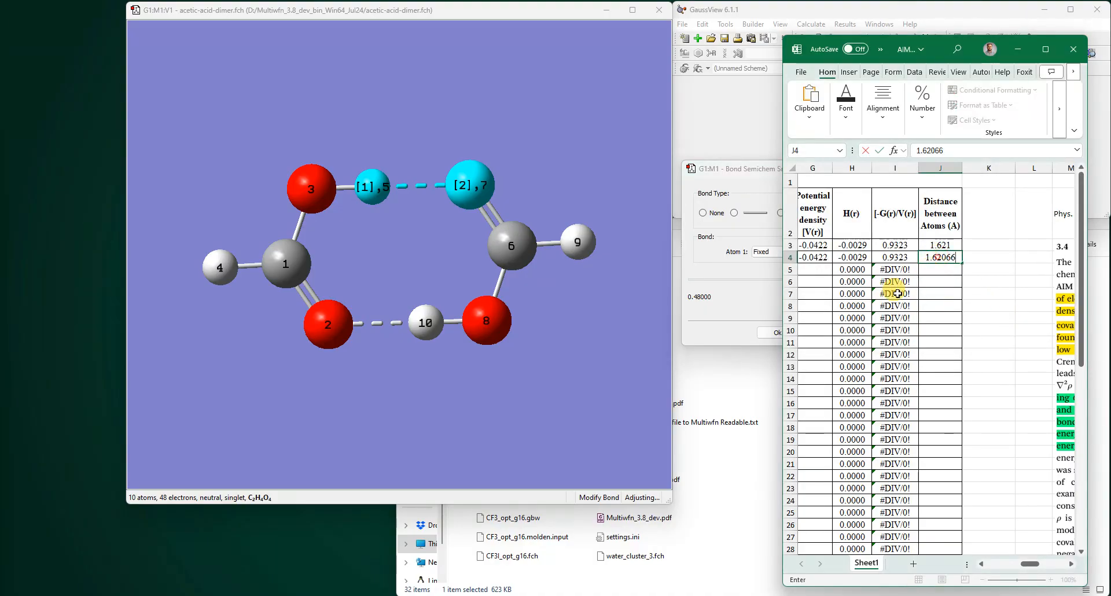
pyautogui.click(775, 337)
# - Close the model window and save the template
pyautogui.click(649, 13)
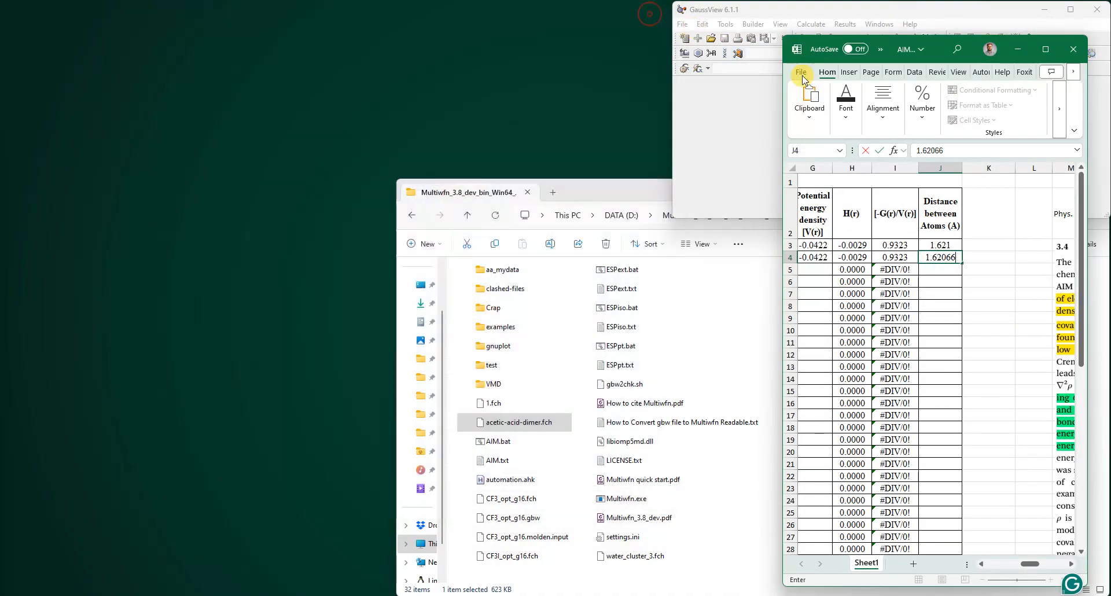
pyautogui.click(994, 279)
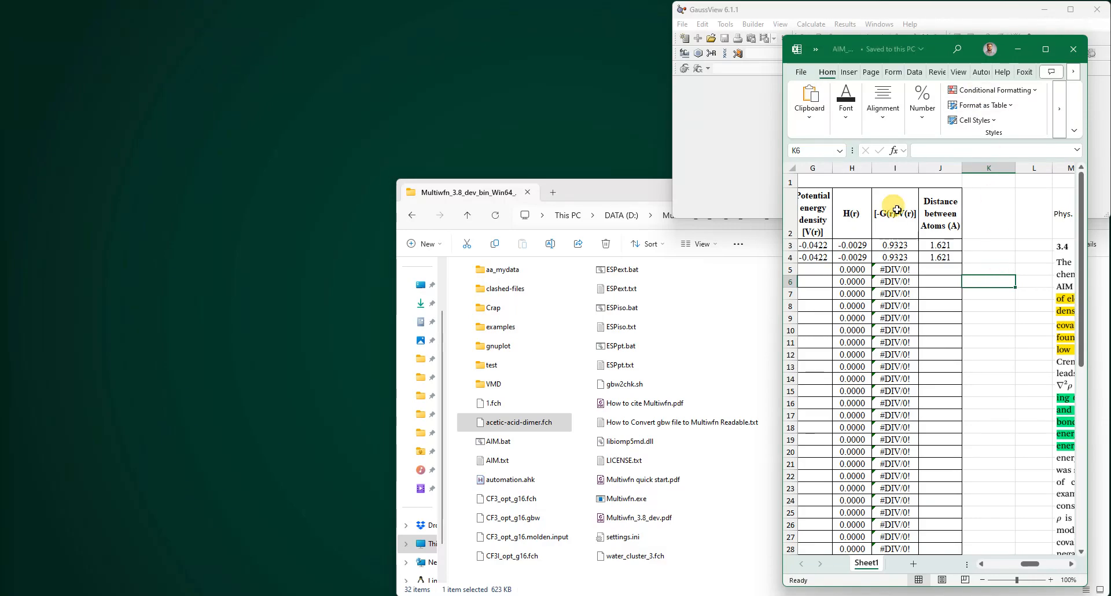
pyautogui.hotkey('ctrl', 's')
# - Open the QTAIM Terms presentation at the QTAIM – Interpretation slide
pyautogui.moveTo(1012, 568); pyautogui.dragTo(428, 457)
pyautogui.moveTo(932, 54); pyautogui.dragTo(956, 23)
pyautogui.click(800, 595)
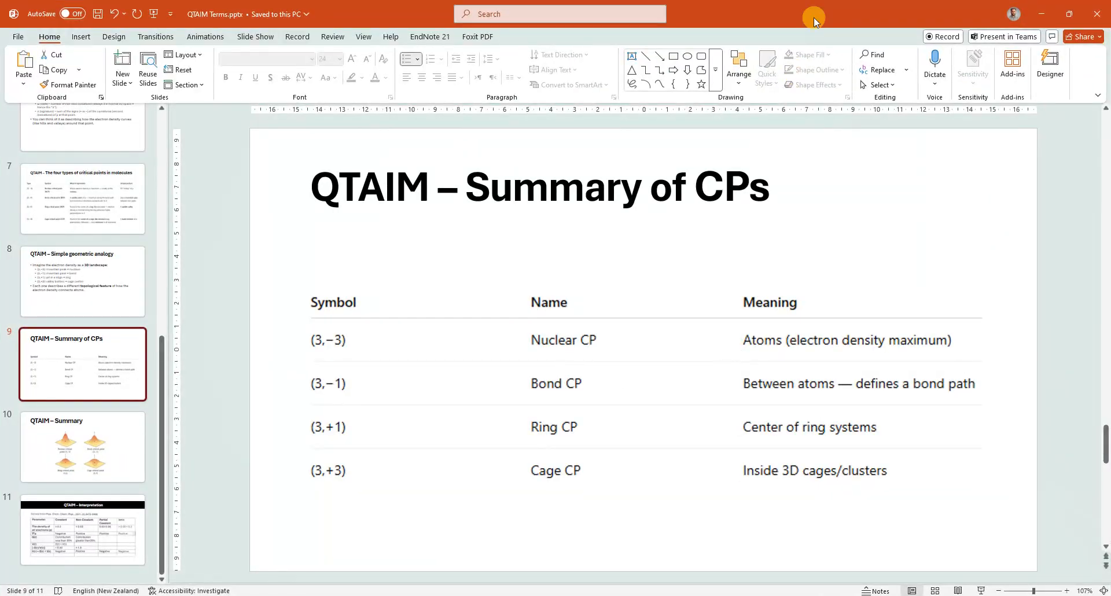
pyautogui.doubleClick(895, 4)
pyautogui.click(69, 530)
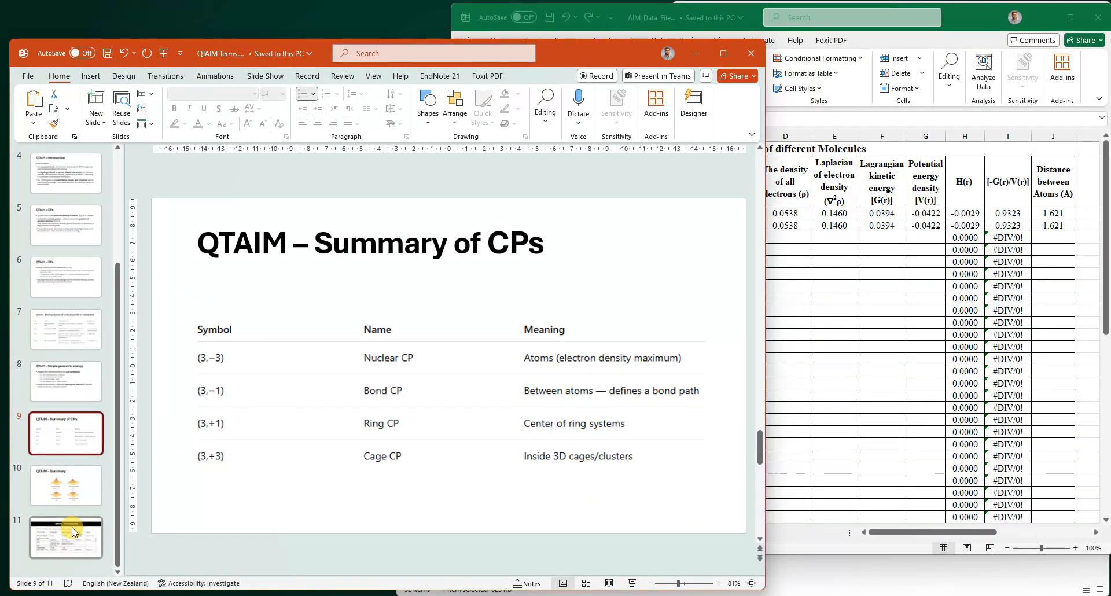
# - Arrange the template and the interpretation slide side by side to compare the bond critical point values
pyautogui.click(850, 288)
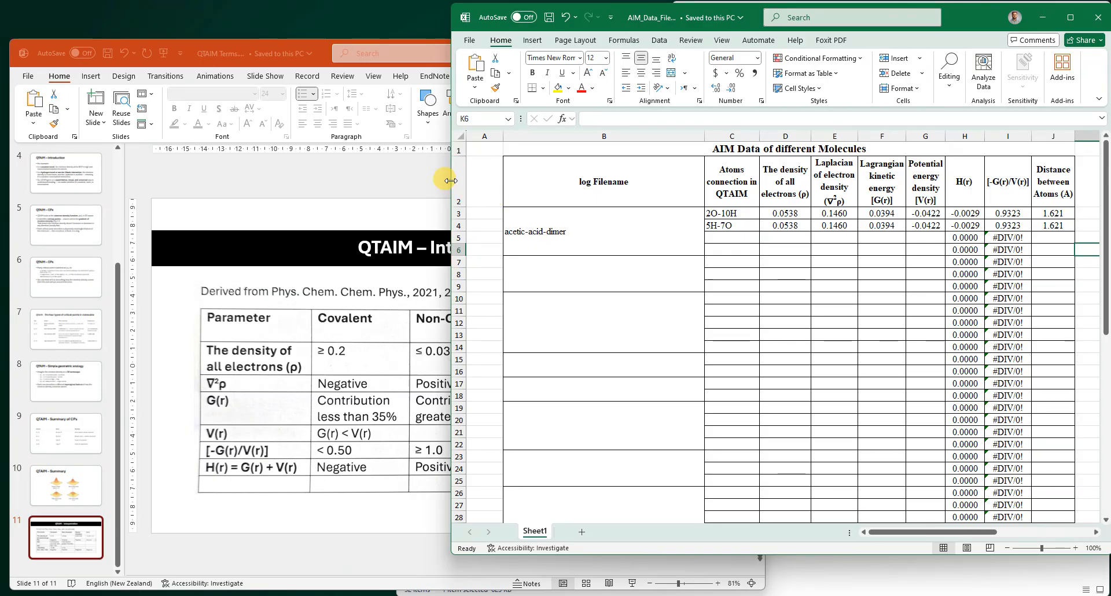
pyautogui.moveTo(450, 174); pyautogui.dragTo(721, 228)
pyautogui.click(1098, 535)
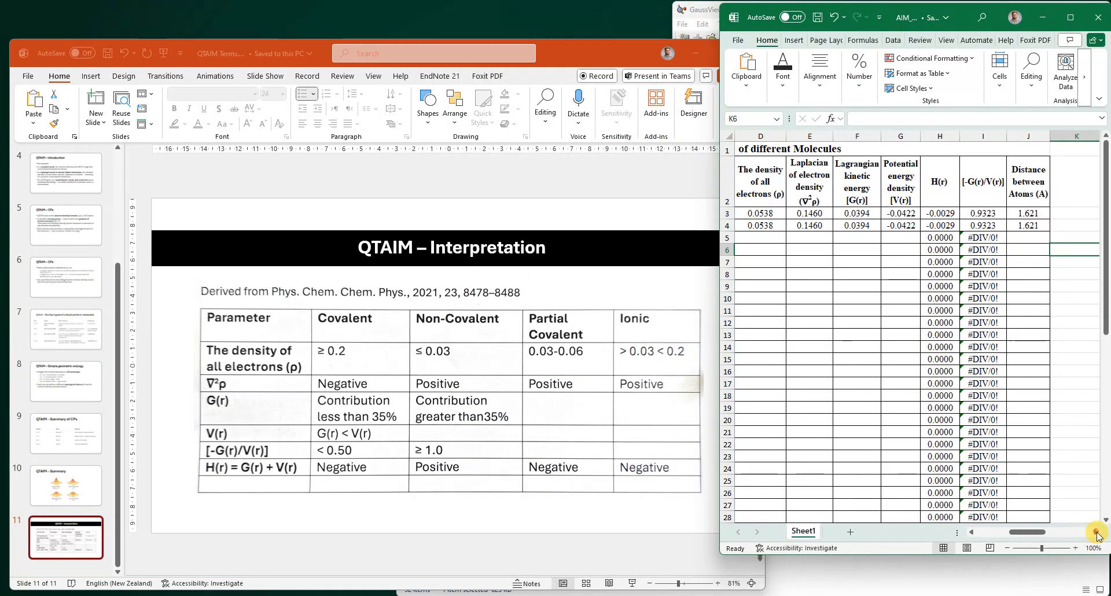
pyautogui.click(972, 533)
pyautogui.click(972, 533)
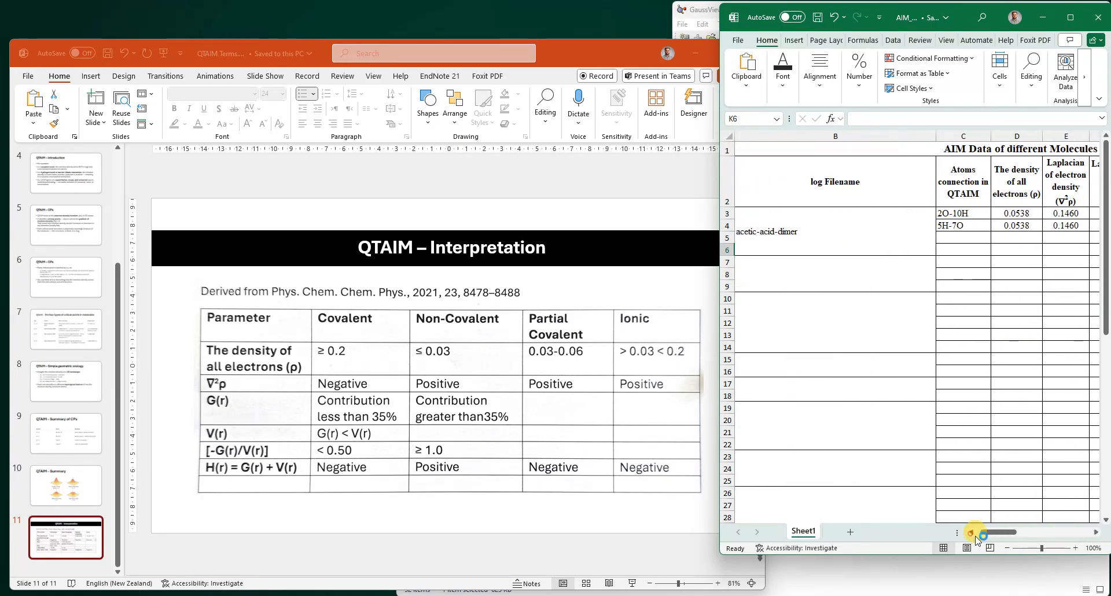
pyautogui.click(1093, 532)
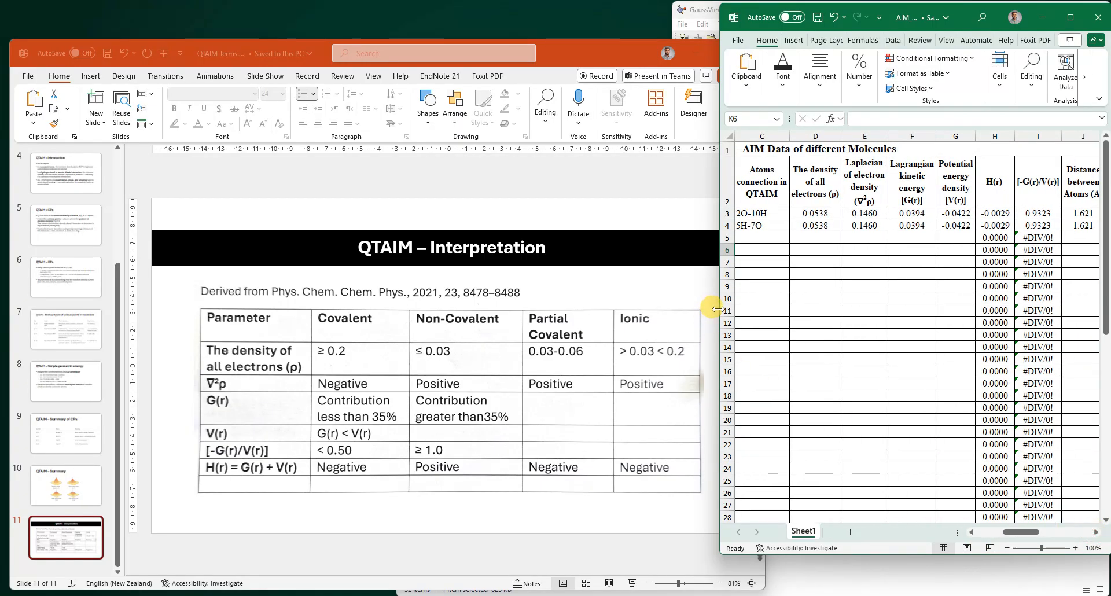
pyautogui.moveTo(717, 310); pyautogui.dragTo(697, 309)
pyautogui.click(641, 298)
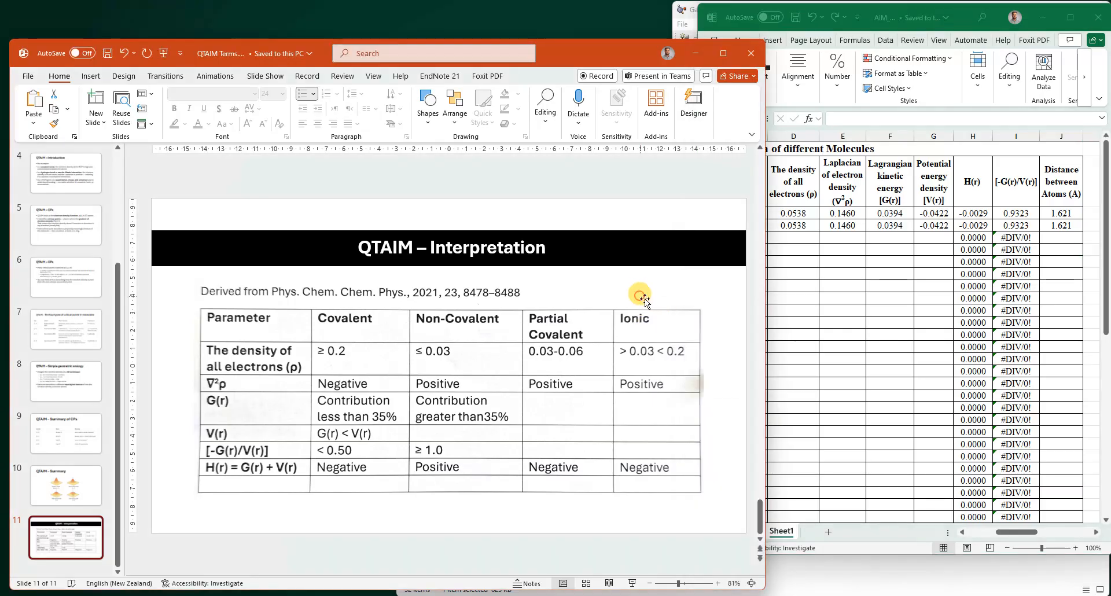
pyautogui.moveTo(746, 342); pyautogui.dragTo(673, 340)
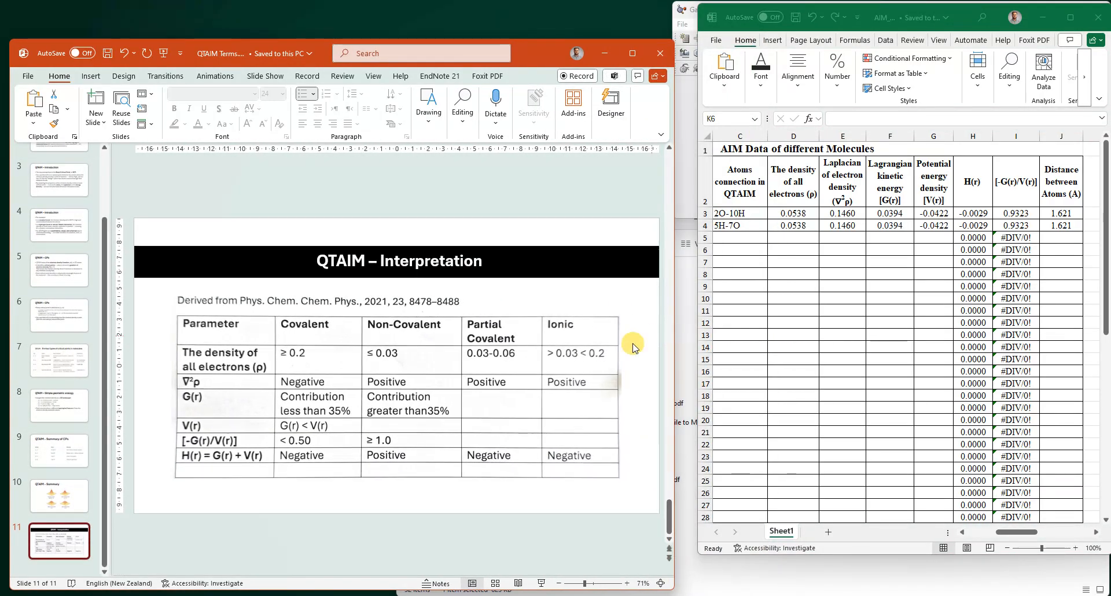
pyautogui.click(827, 246)
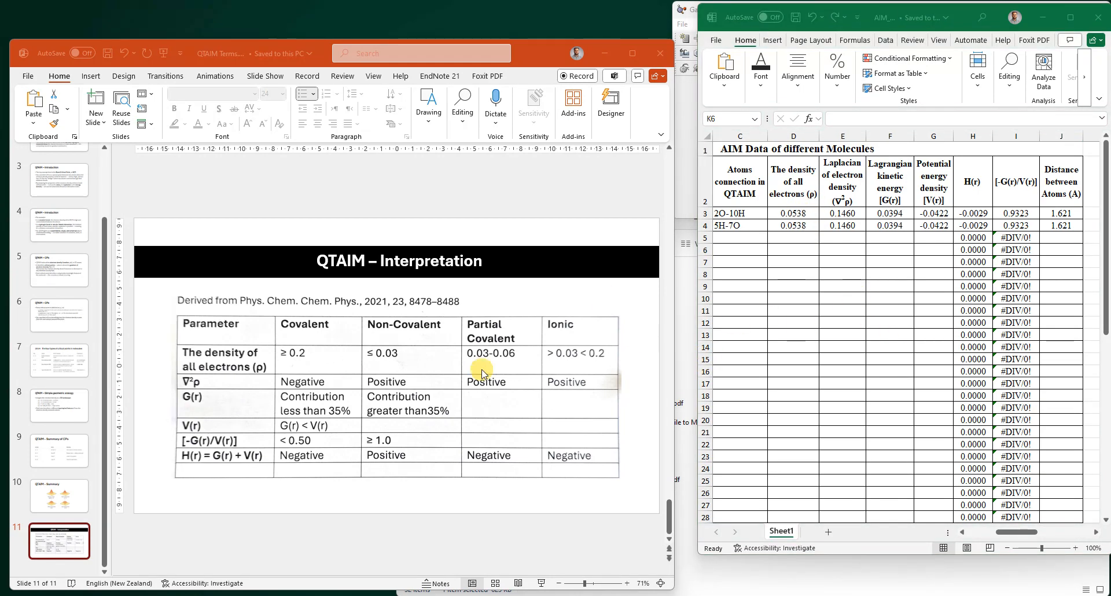
# - Inspect the bond critical point values and distances in the template, comparing them against the QTAIM interpretation criteria on the slide
pyautogui.click(793, 214)
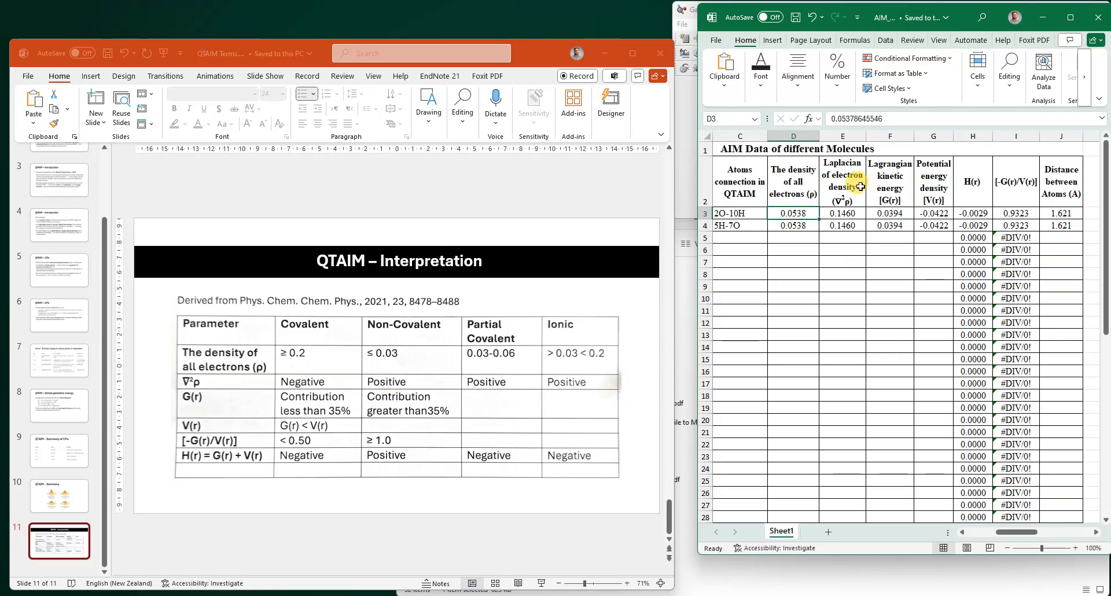
pyautogui.moveTo(844, 215); pyautogui.dragTo(844, 227)
pyautogui.click(907, 239)
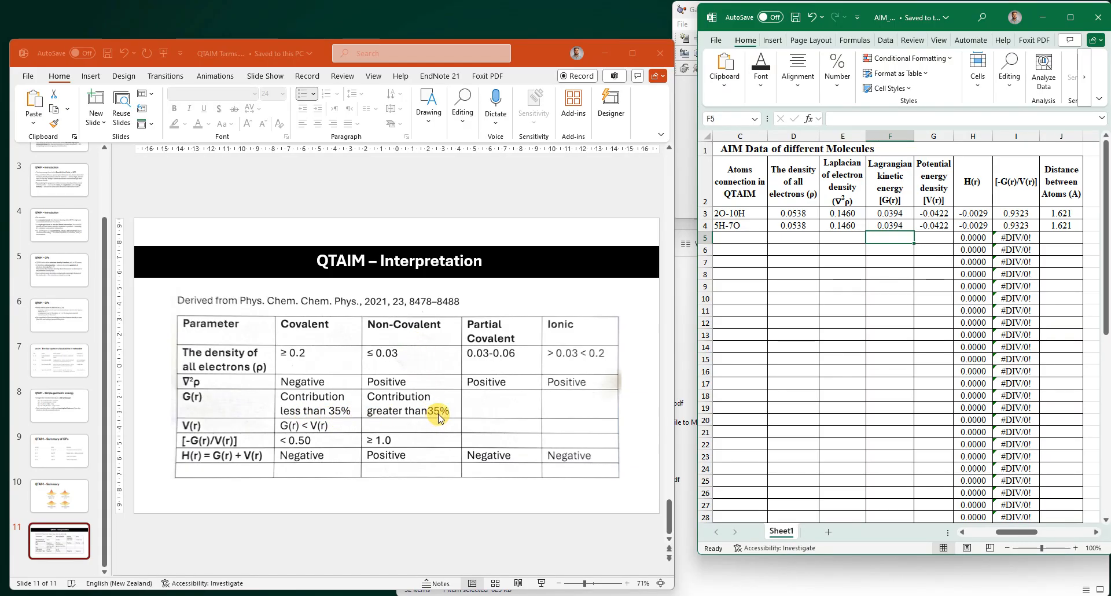
pyautogui.click(895, 225)
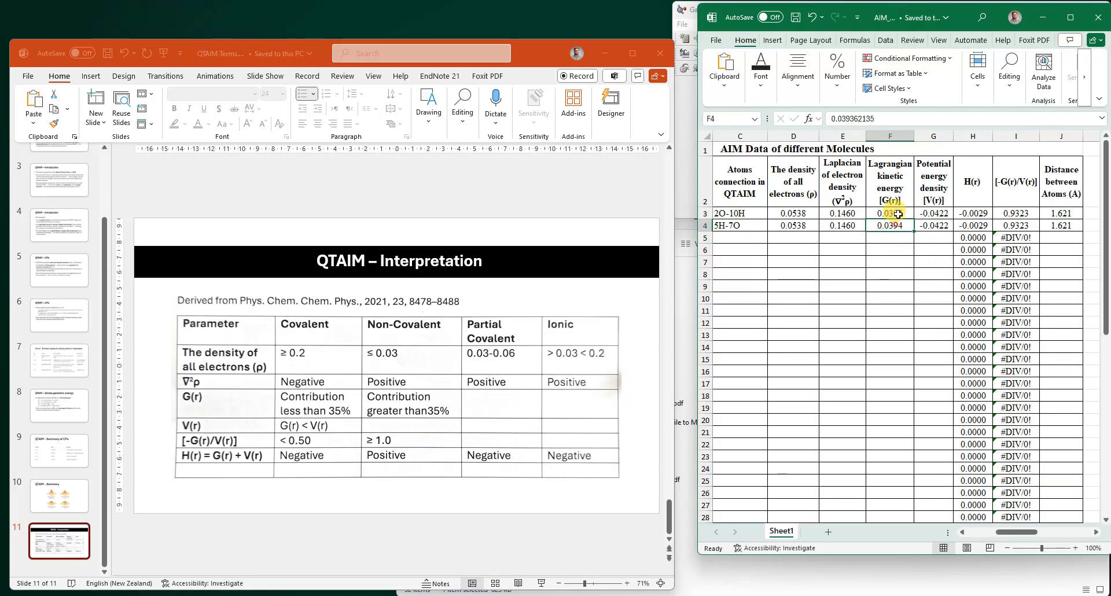
pyautogui.click(894, 214)
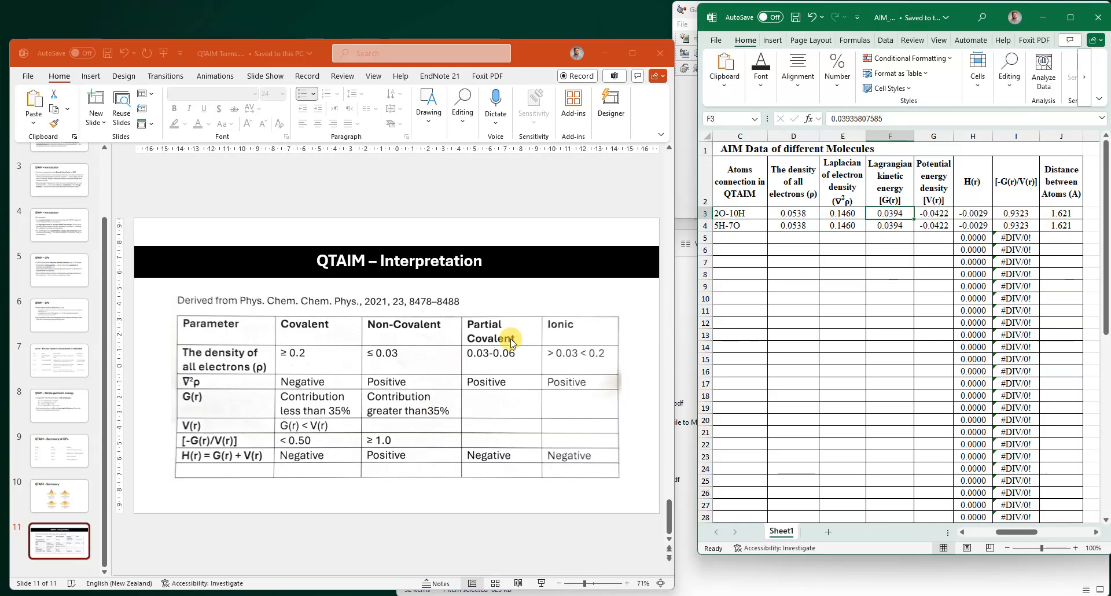
pyautogui.click(945, 212)
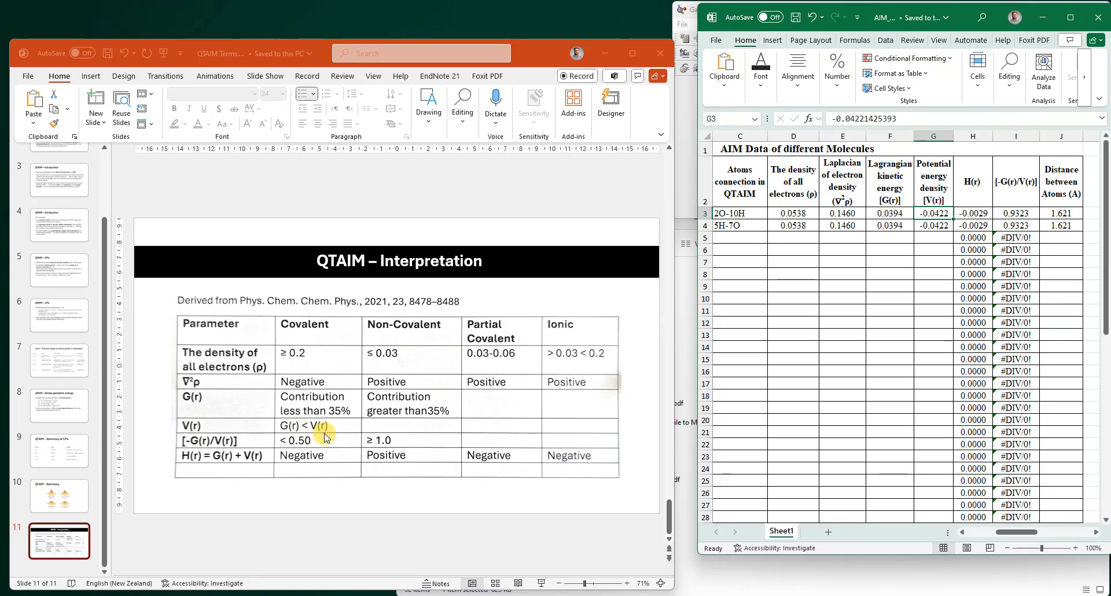
pyautogui.click(891, 213)
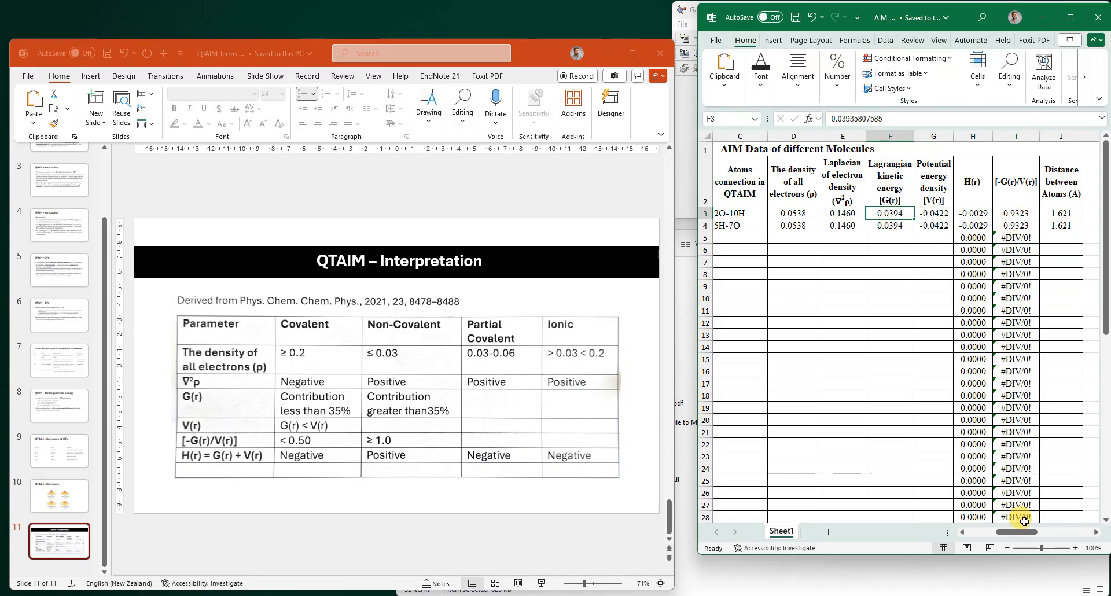
pyautogui.moveTo(1027, 532)
pyautogui.mouseDown()
pyautogui.moveTo(1069, 539)
pyautogui.moveTo(1022, 546)
pyautogui.moveTo(1072, 547)
pyautogui.moveTo(1024, 551)
pyautogui.mouseUp()
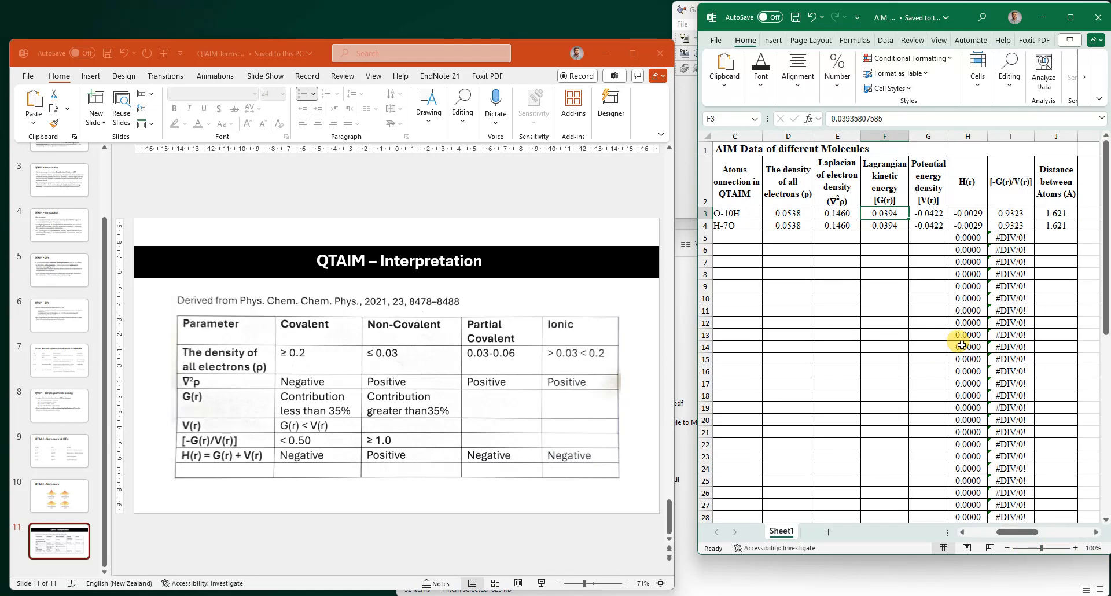
pyautogui.moveTo(1058, 214); pyautogui.dragTo(1062, 229)
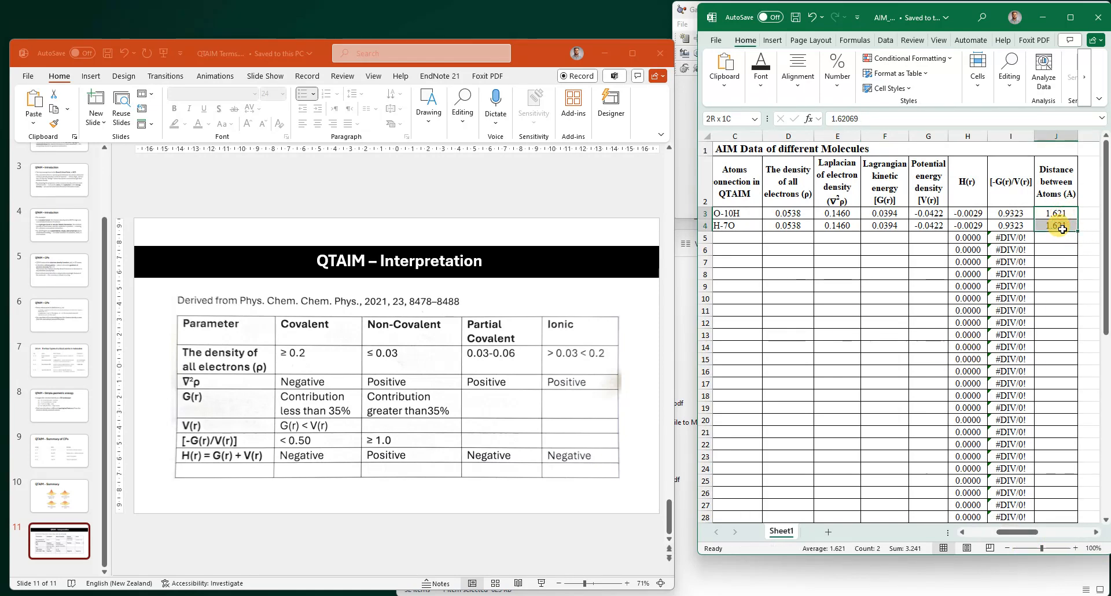
pyautogui.click(917, 247)
pyautogui.moveTo(1009, 535); pyautogui.dragTo(1002, 532)
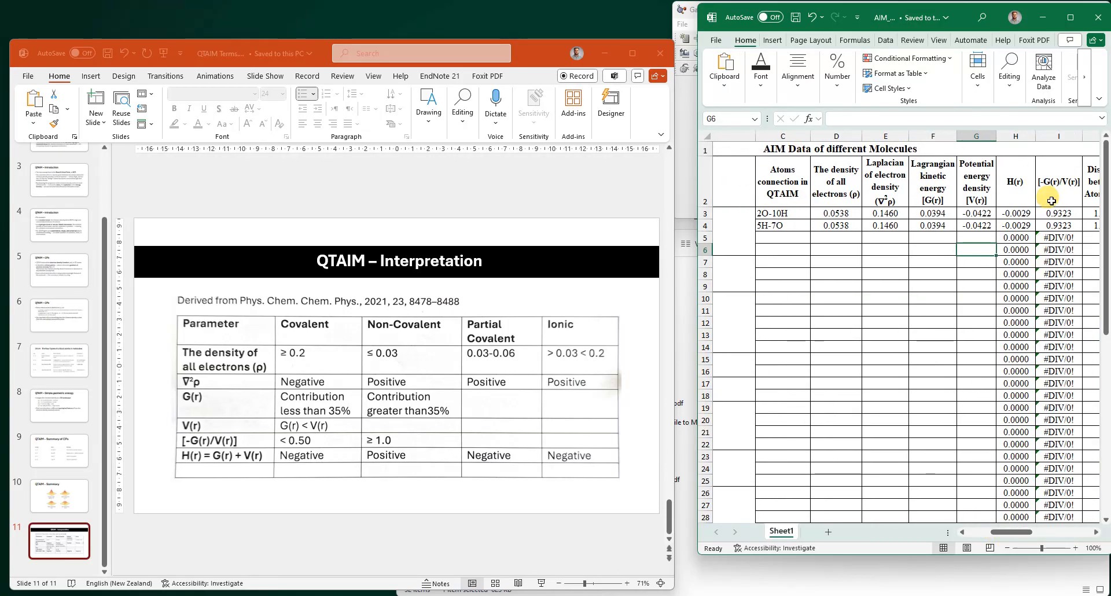